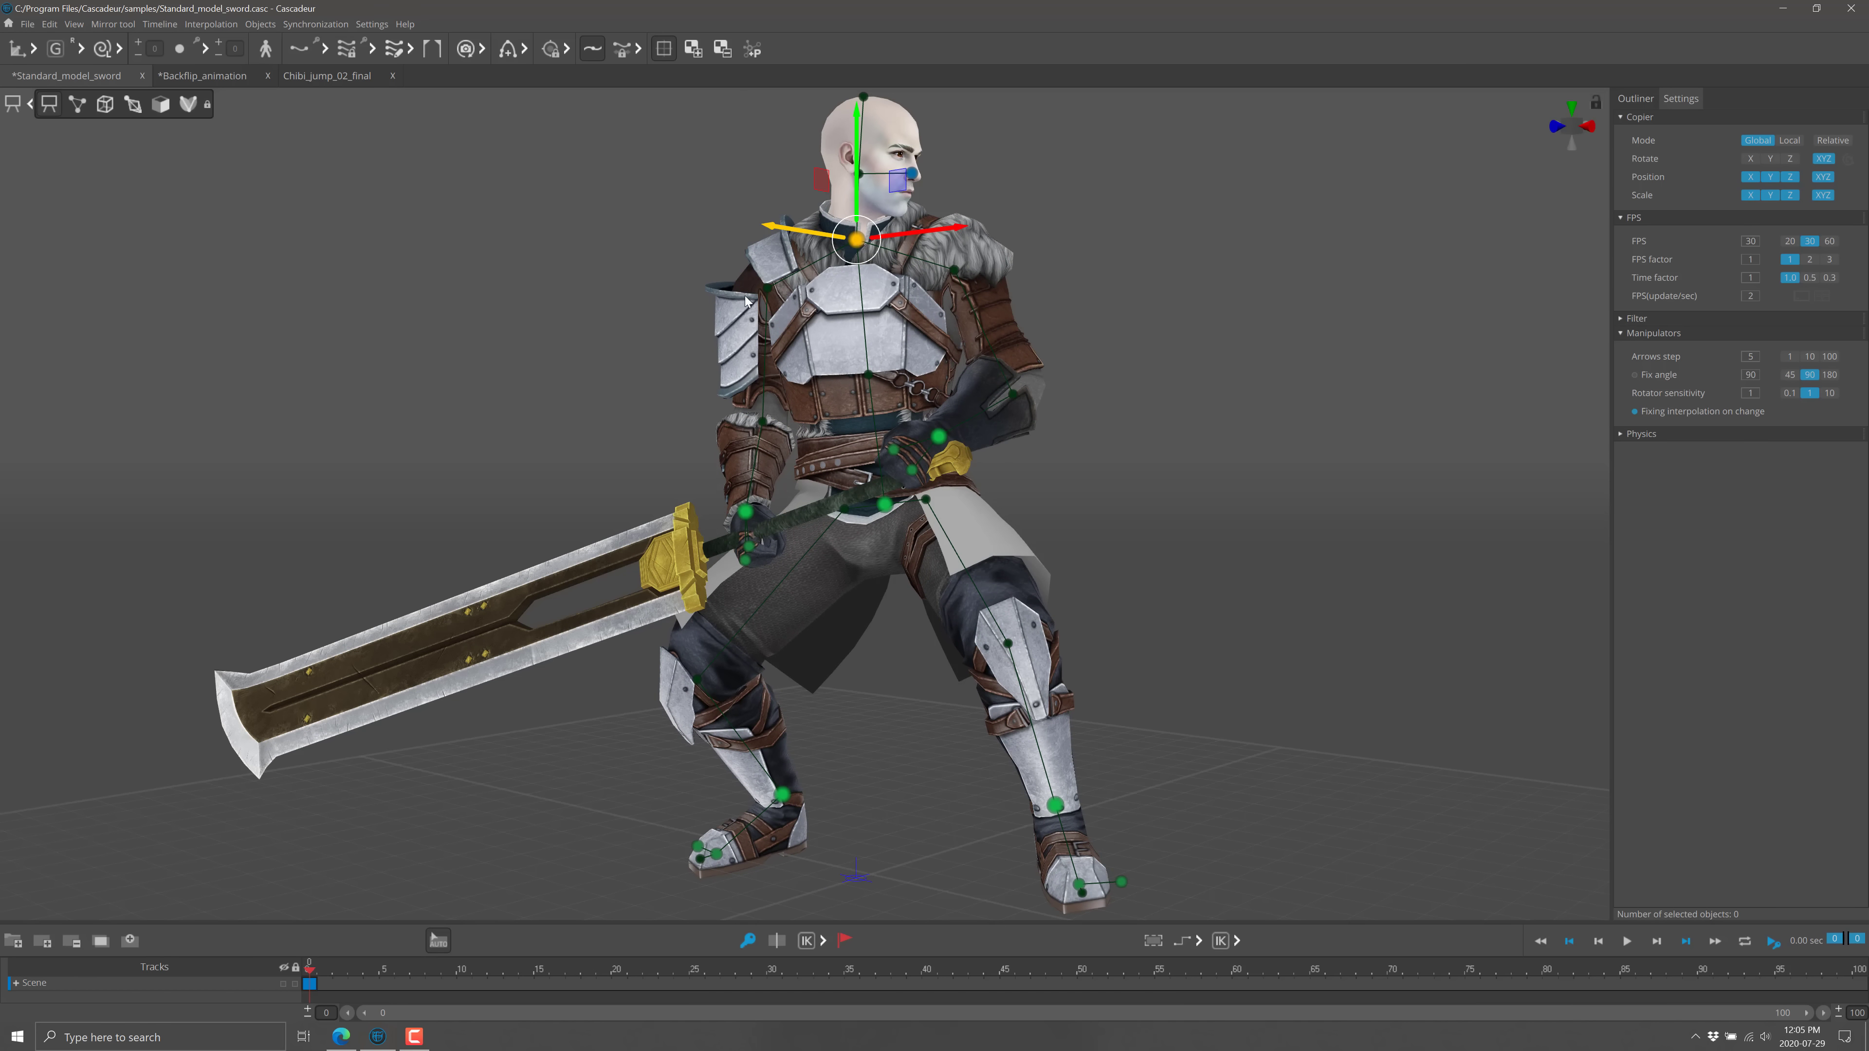
Preview the character as mesh with rig and as collision volumes, then return to textured display.
left_click(135, 109)
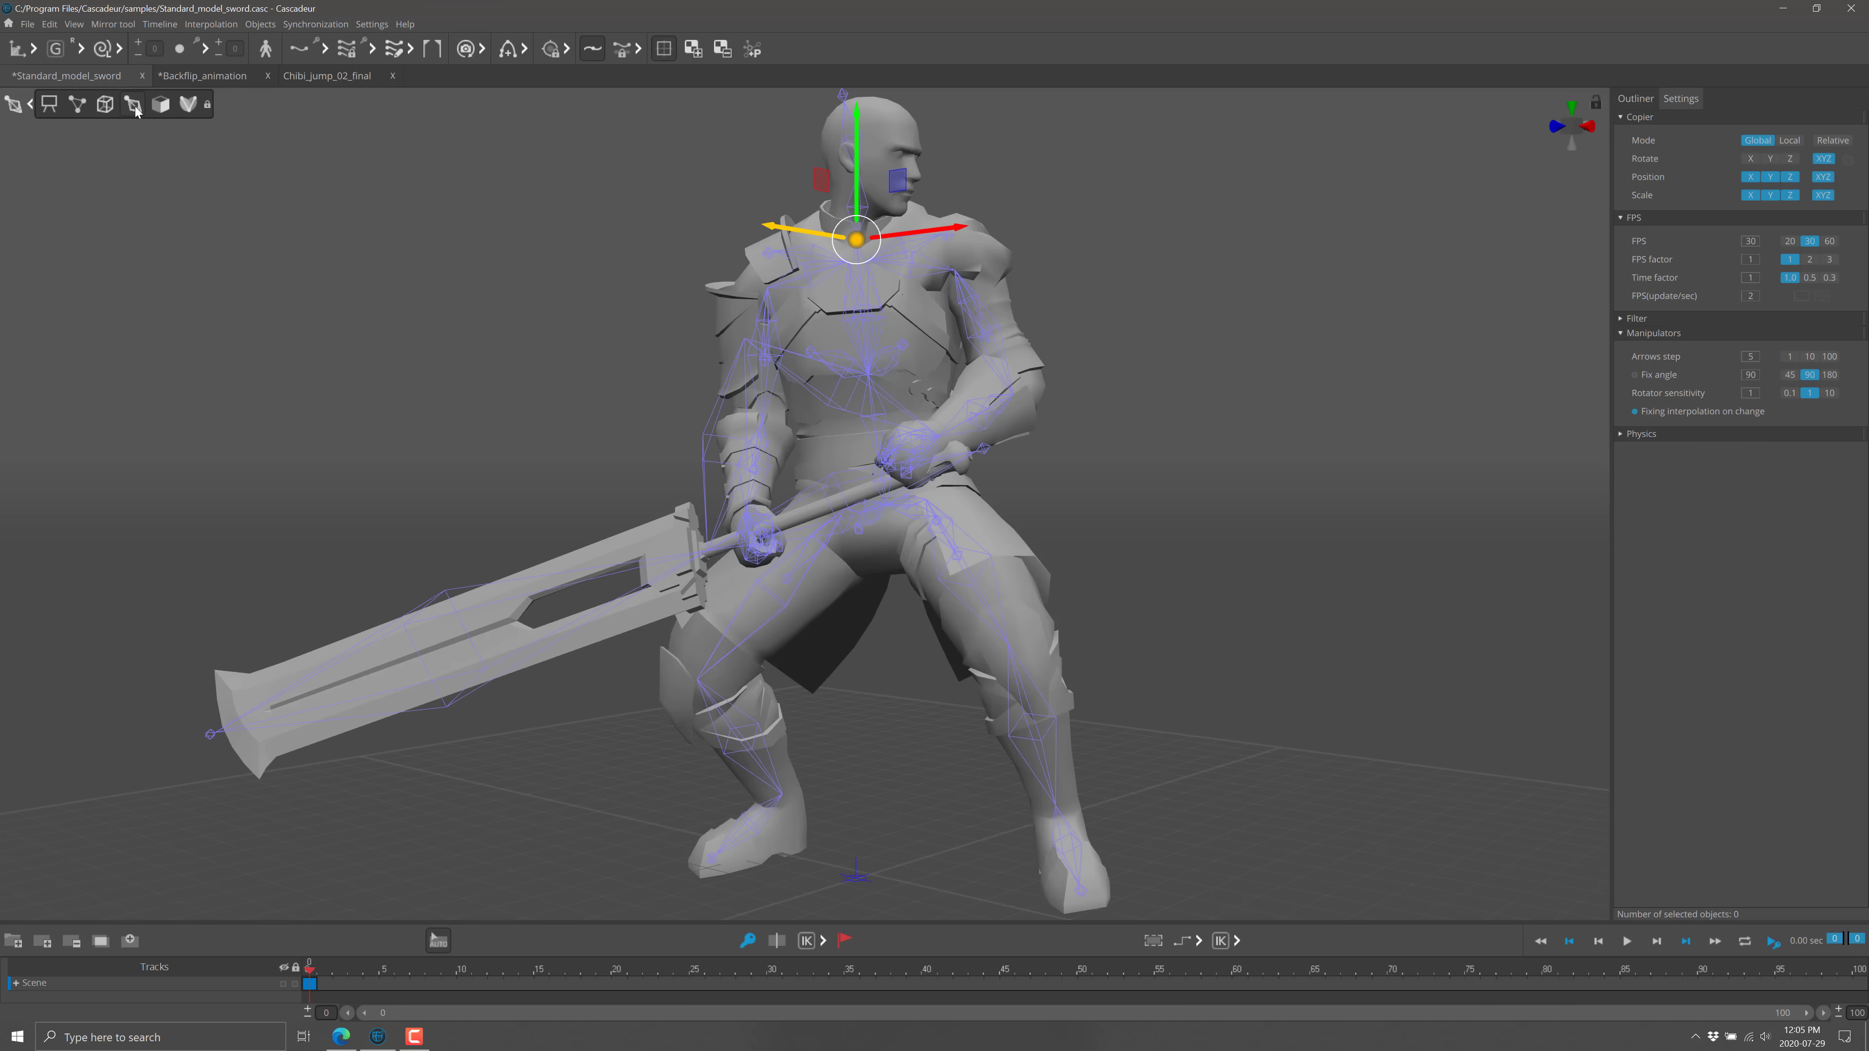
left_click(187, 106)
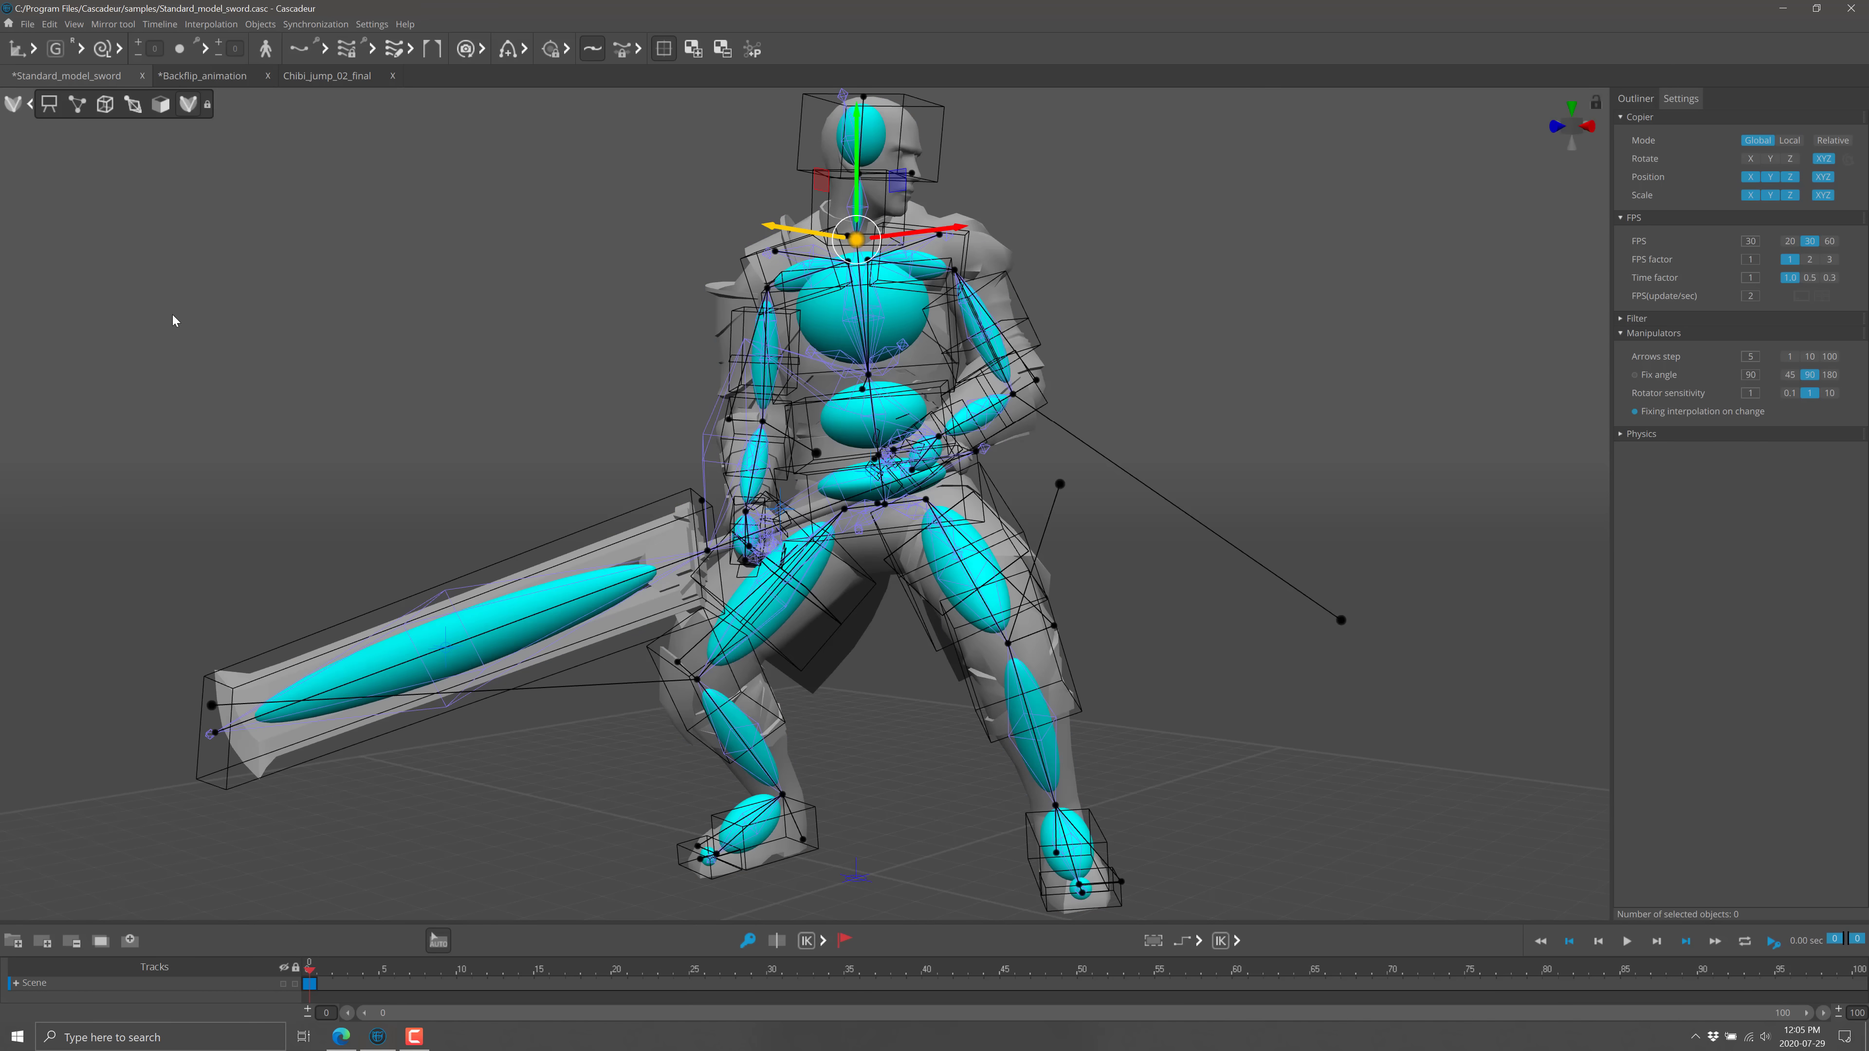
left_click(49, 104)
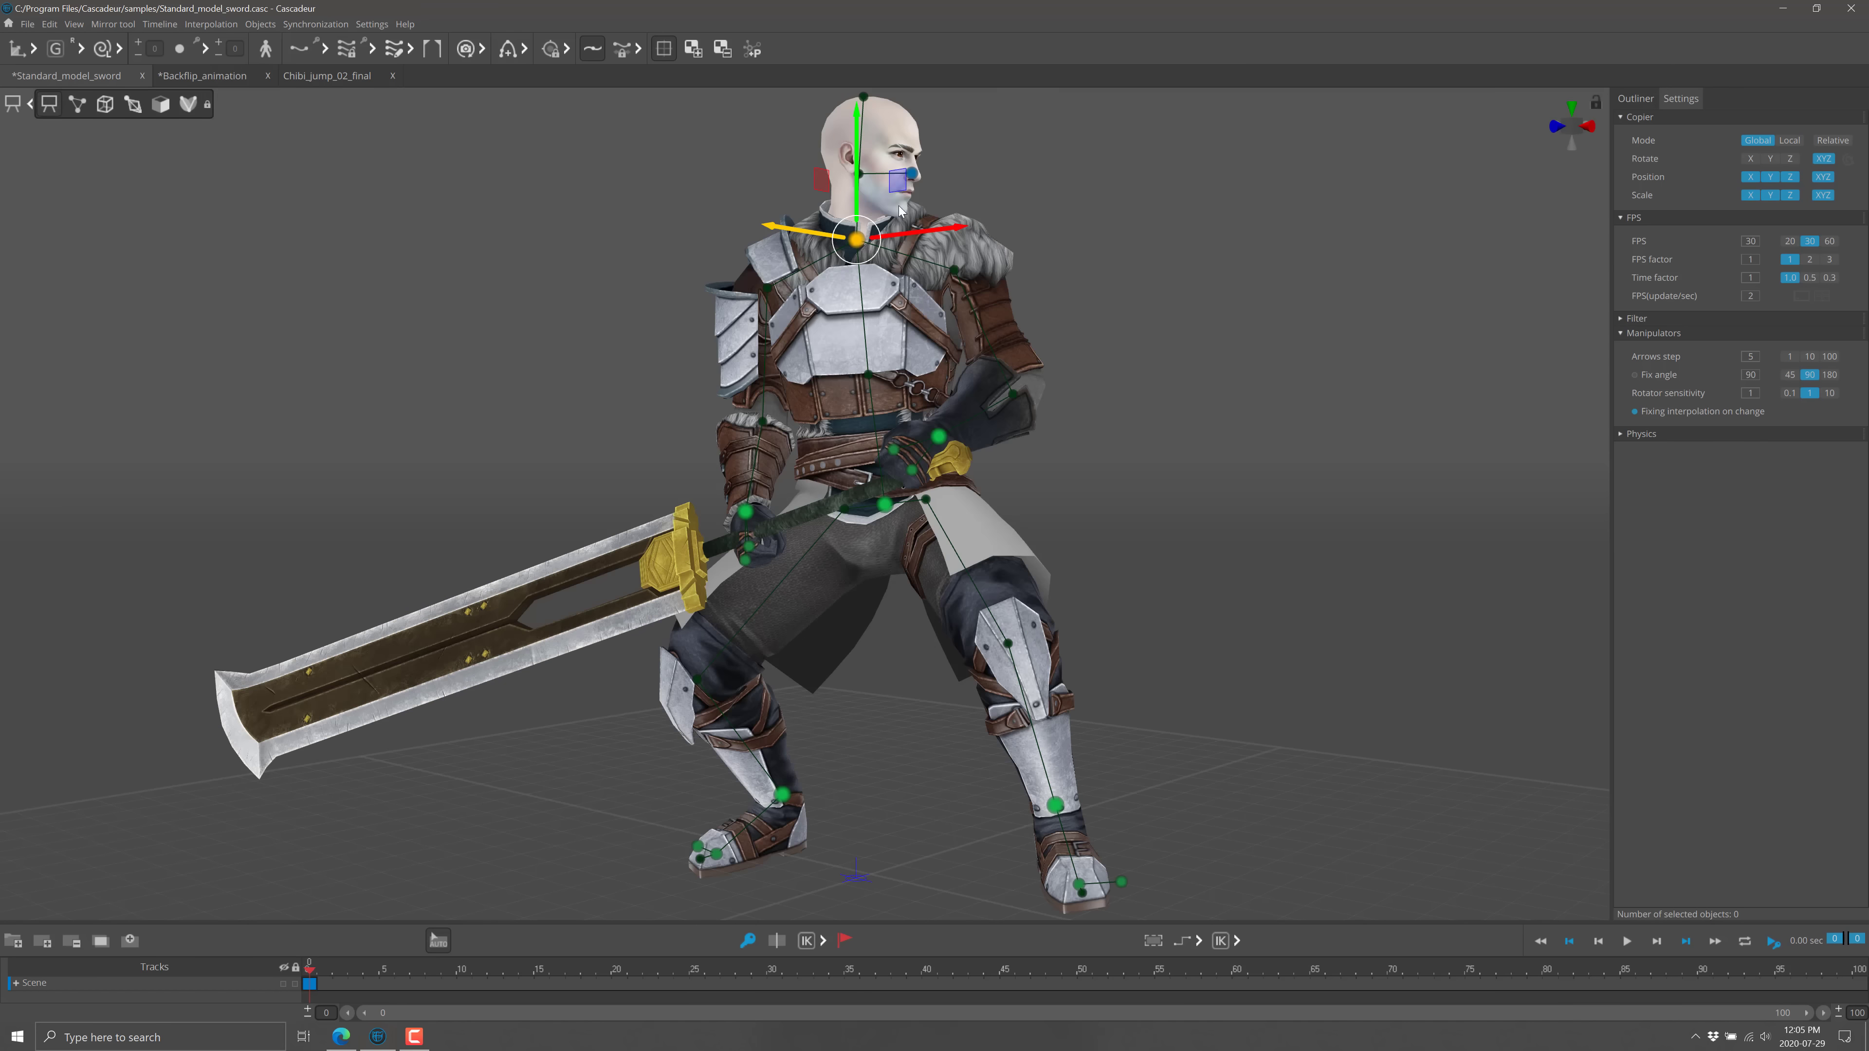
Swing the free hand out to the side and lift the right leg into a raised knee.
left_click(938, 437)
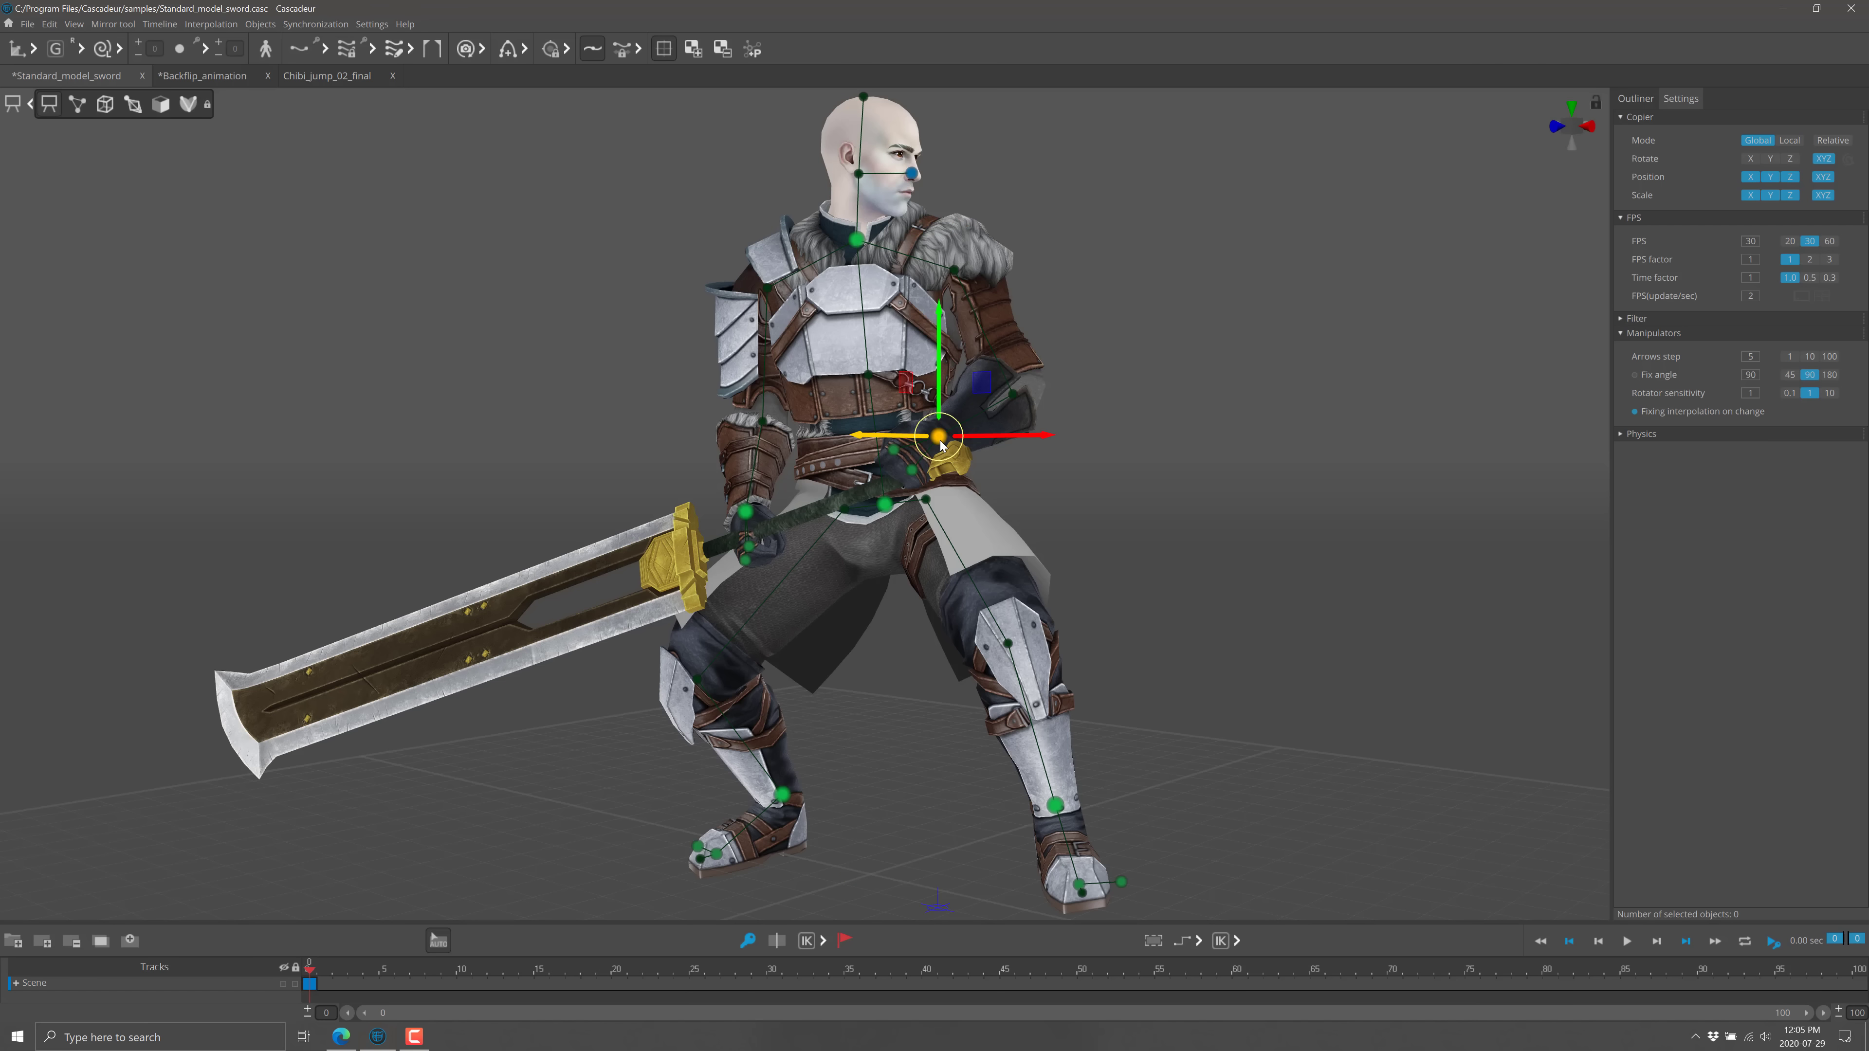
left_click_drag(941, 442, 1110, 442)
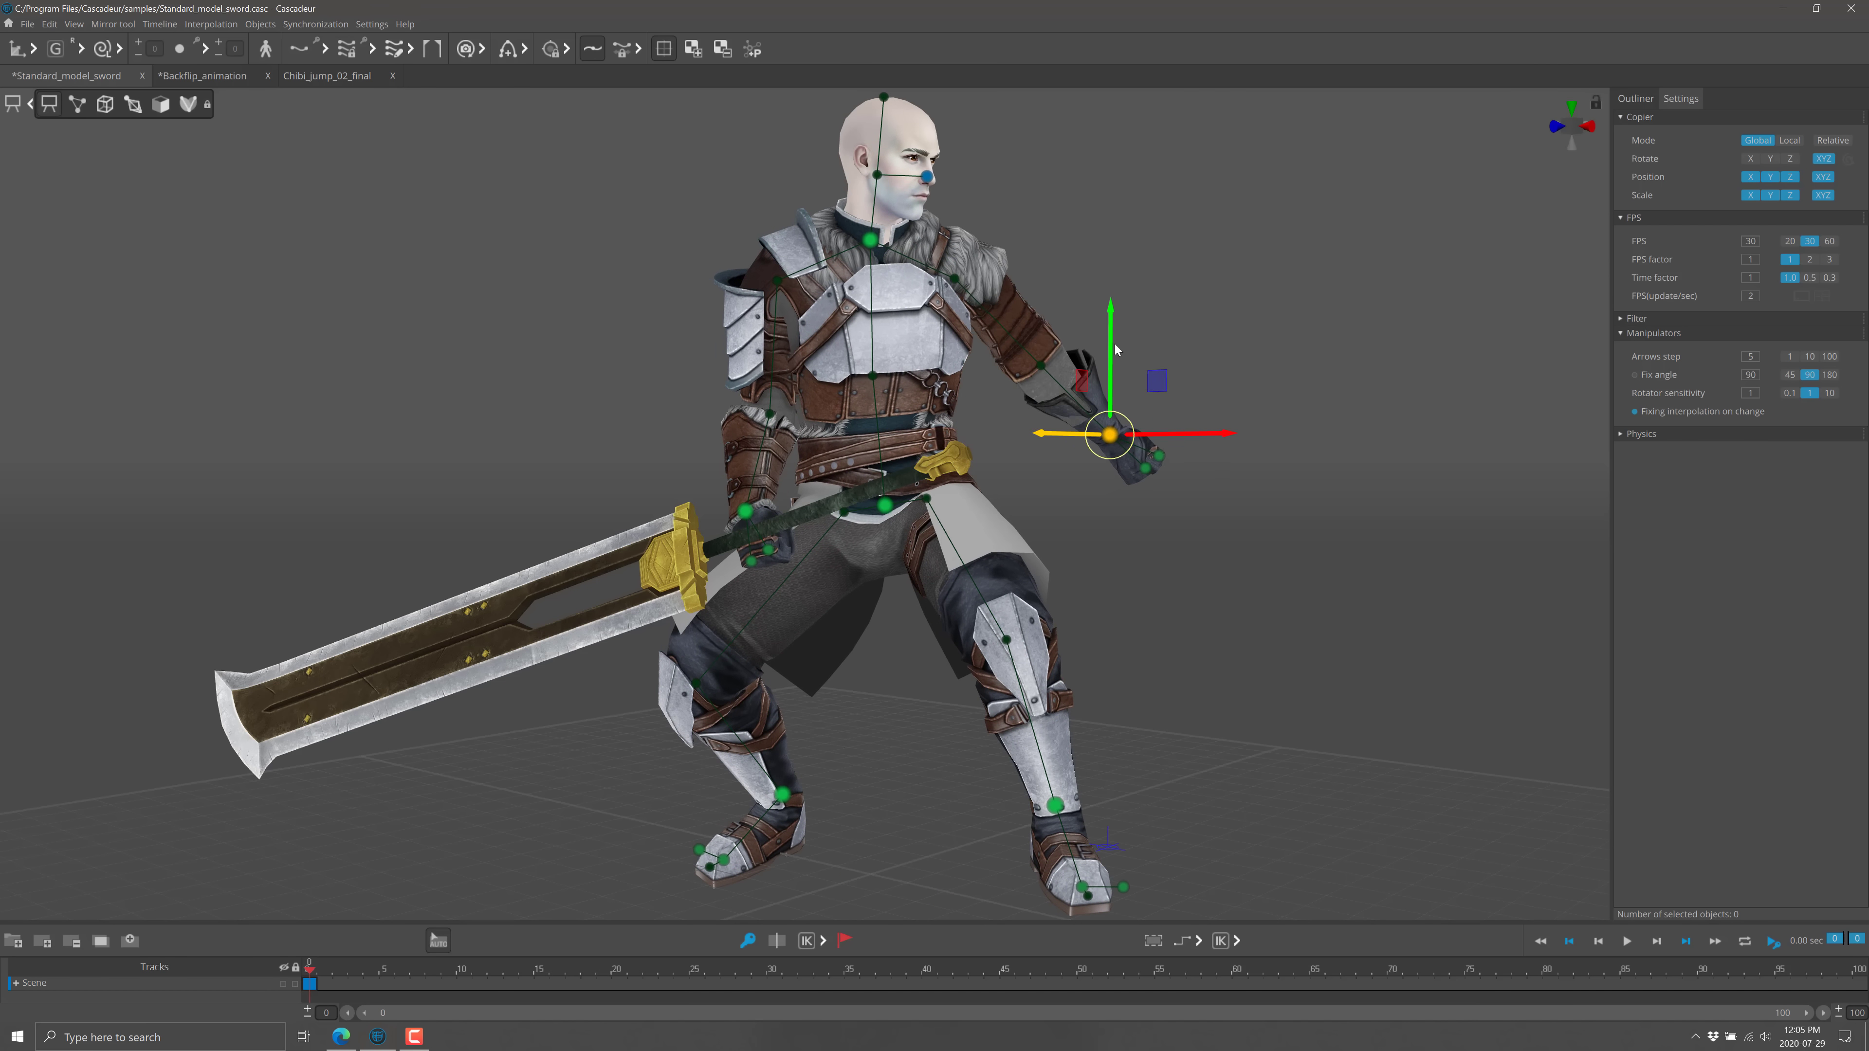
mouse_move(1111, 335)
left_mouse_down()
mouse_move(1109, 236)
mouse_move(1130, 648)
mouse_move(1172, 806)
mouse_move(1159, 505)
mouse_move(1111, 343)
left_mouse_up()
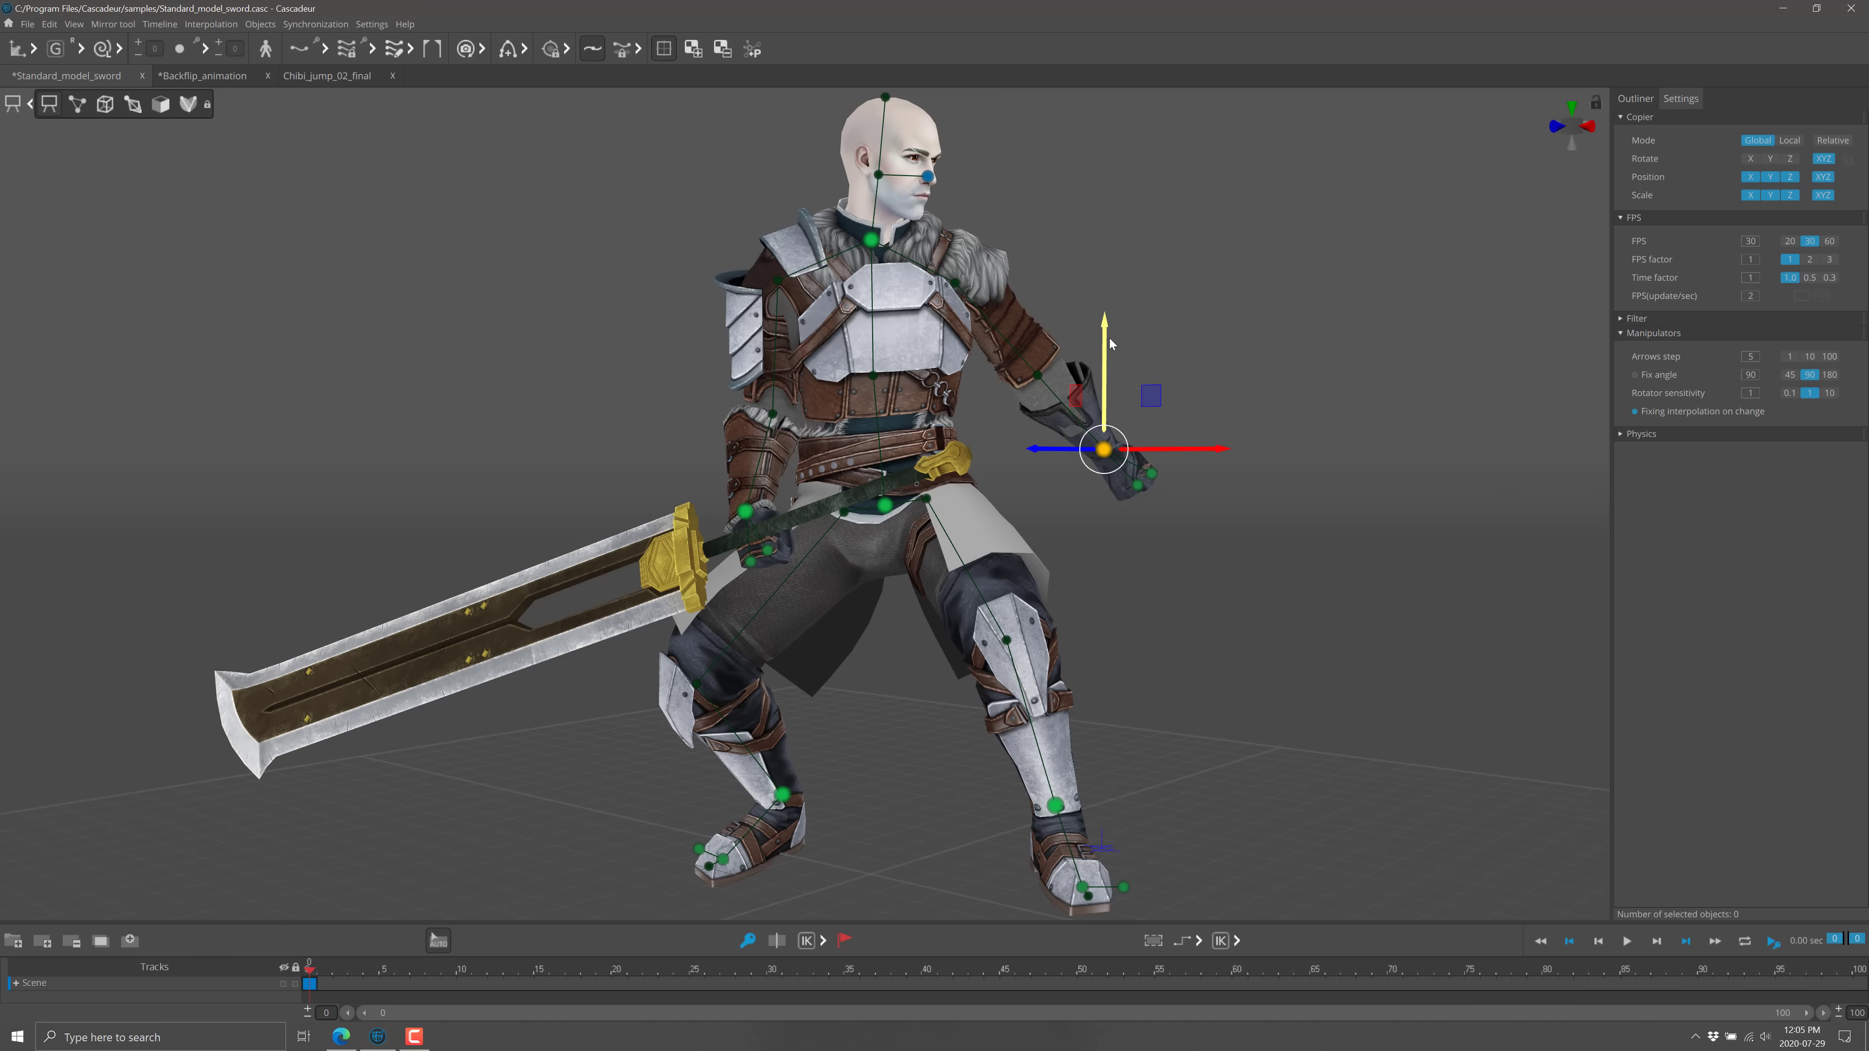
left_click_drag(1111, 343, 1110, 342)
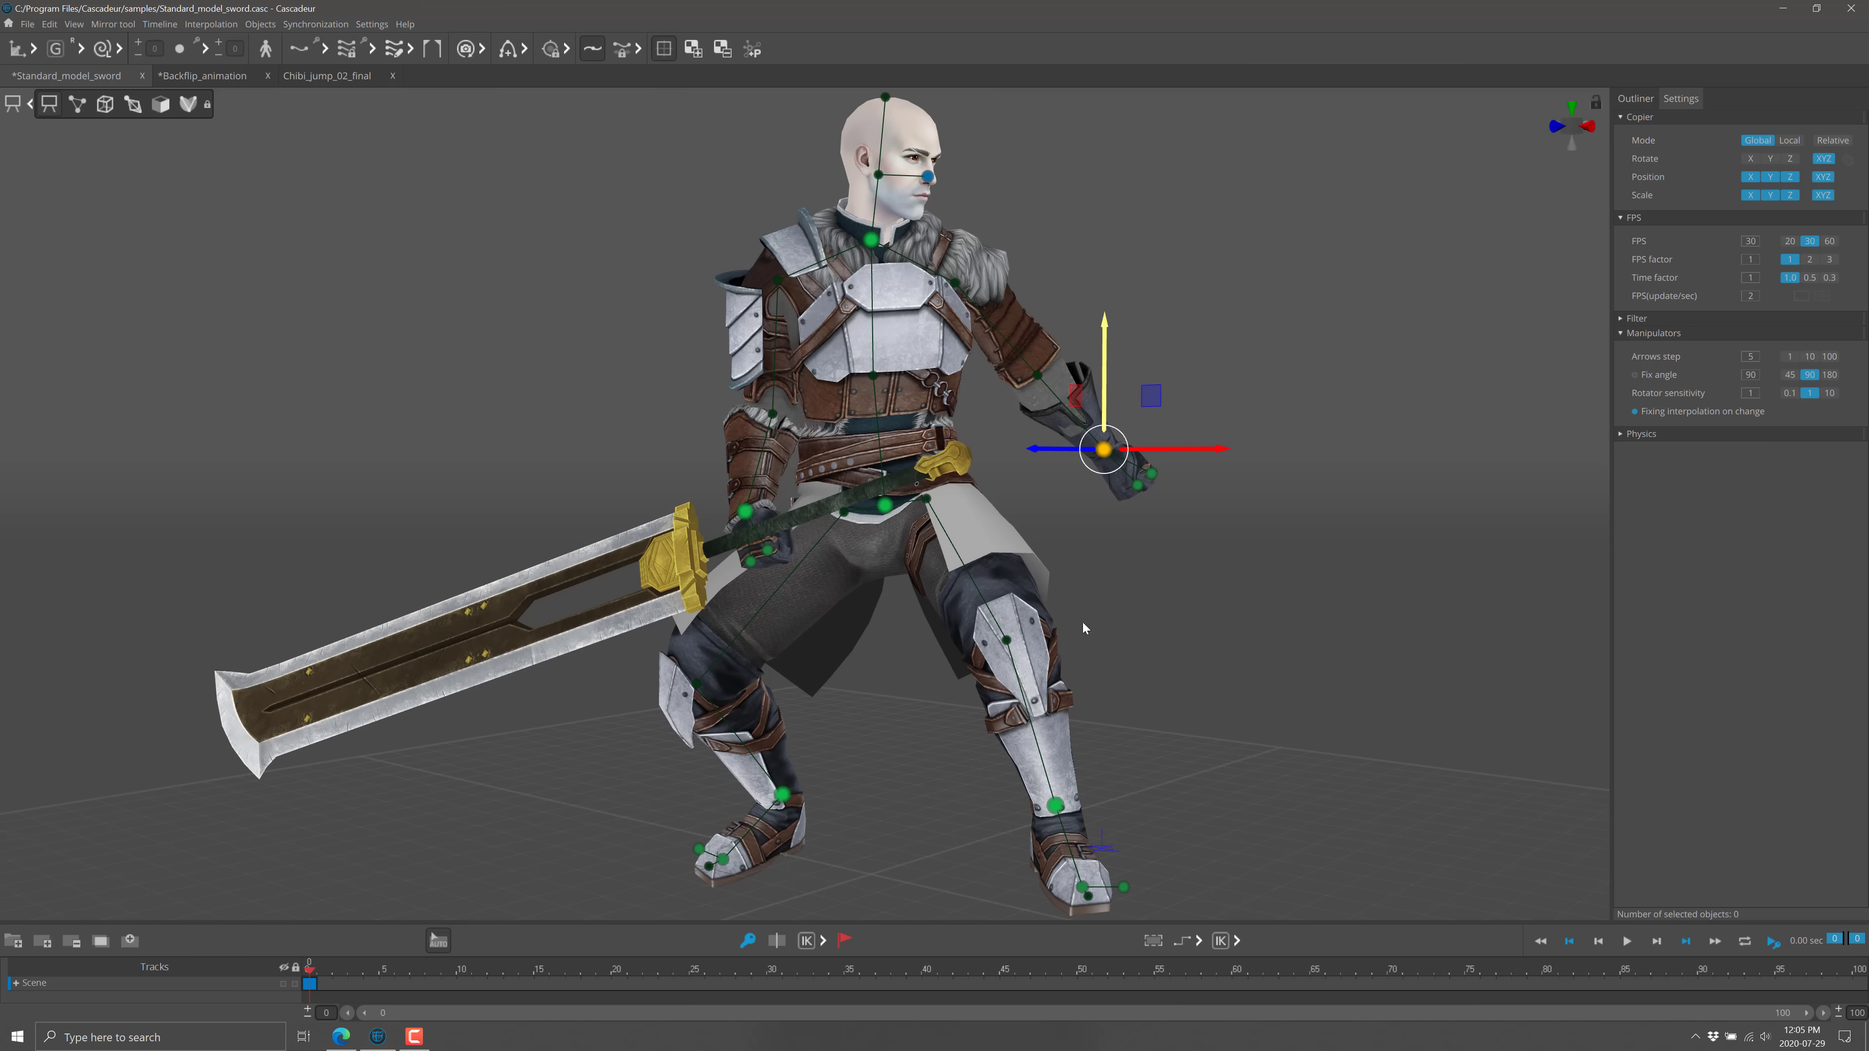
left_click(1065, 810)
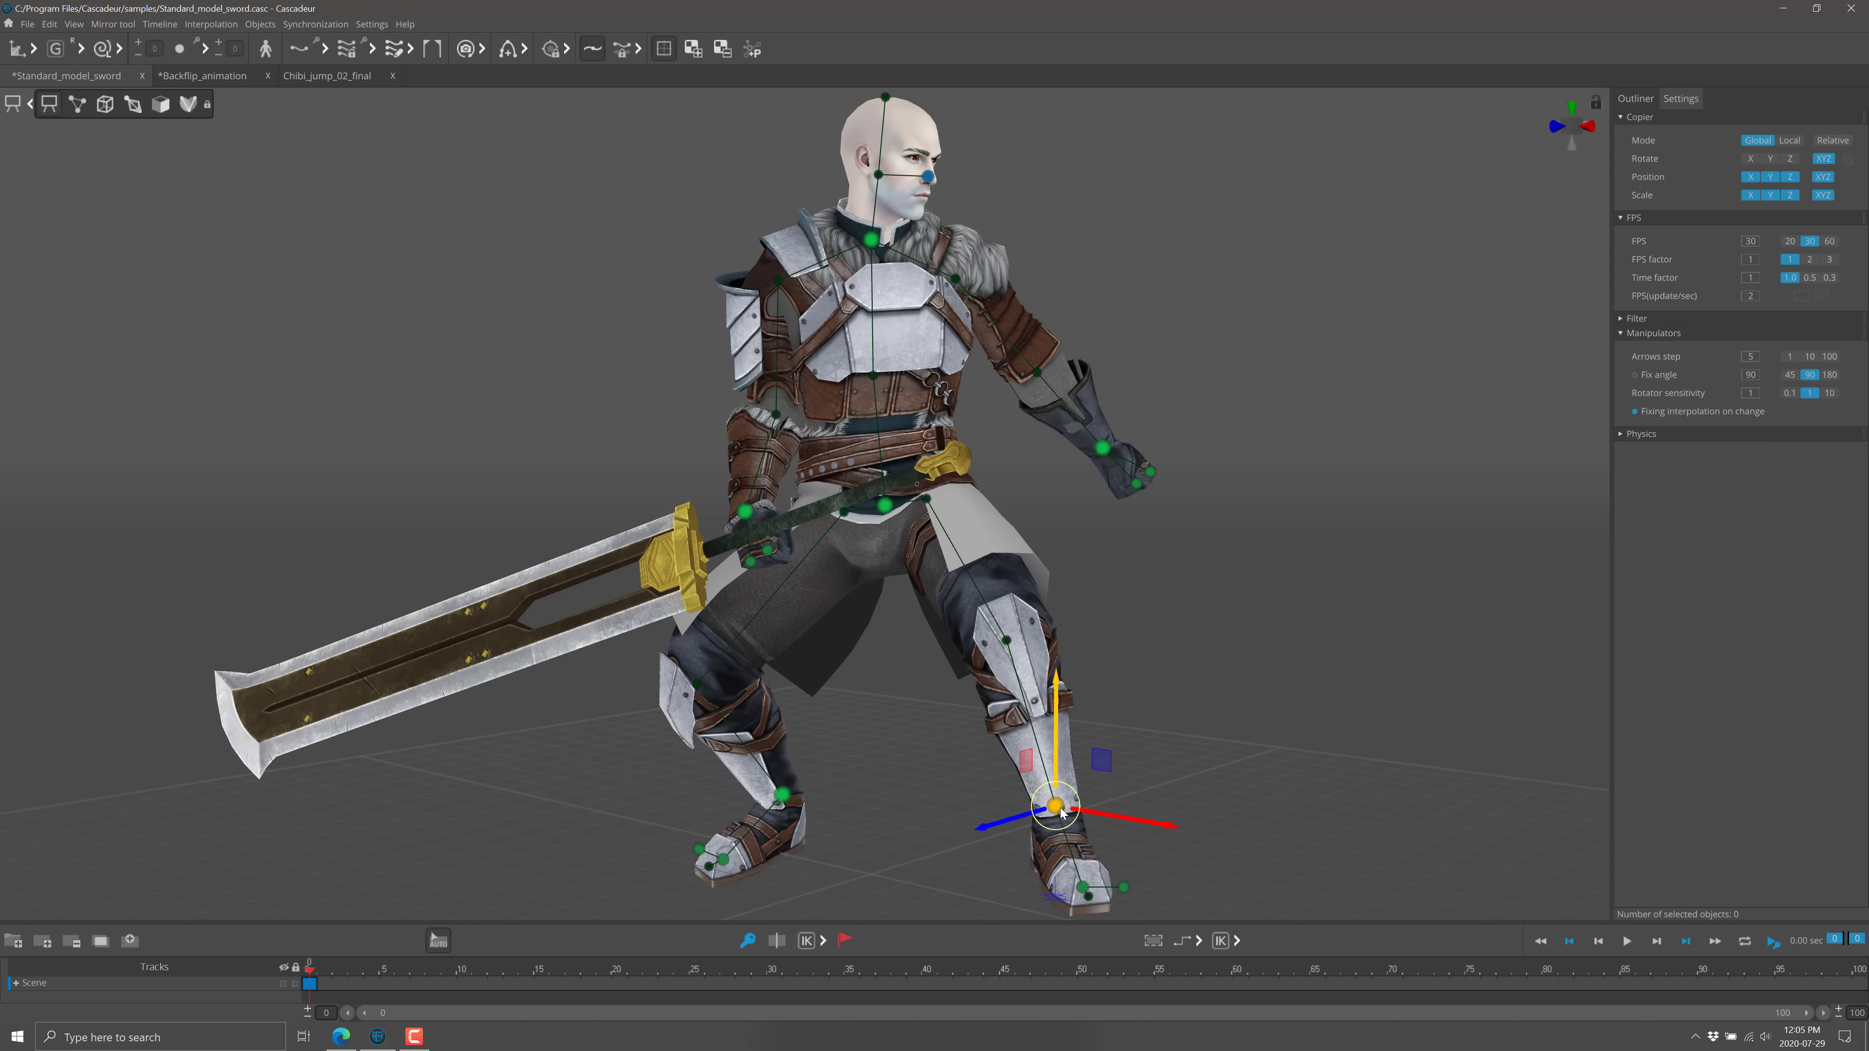
left_click_drag(1089, 808, 1213, 758)
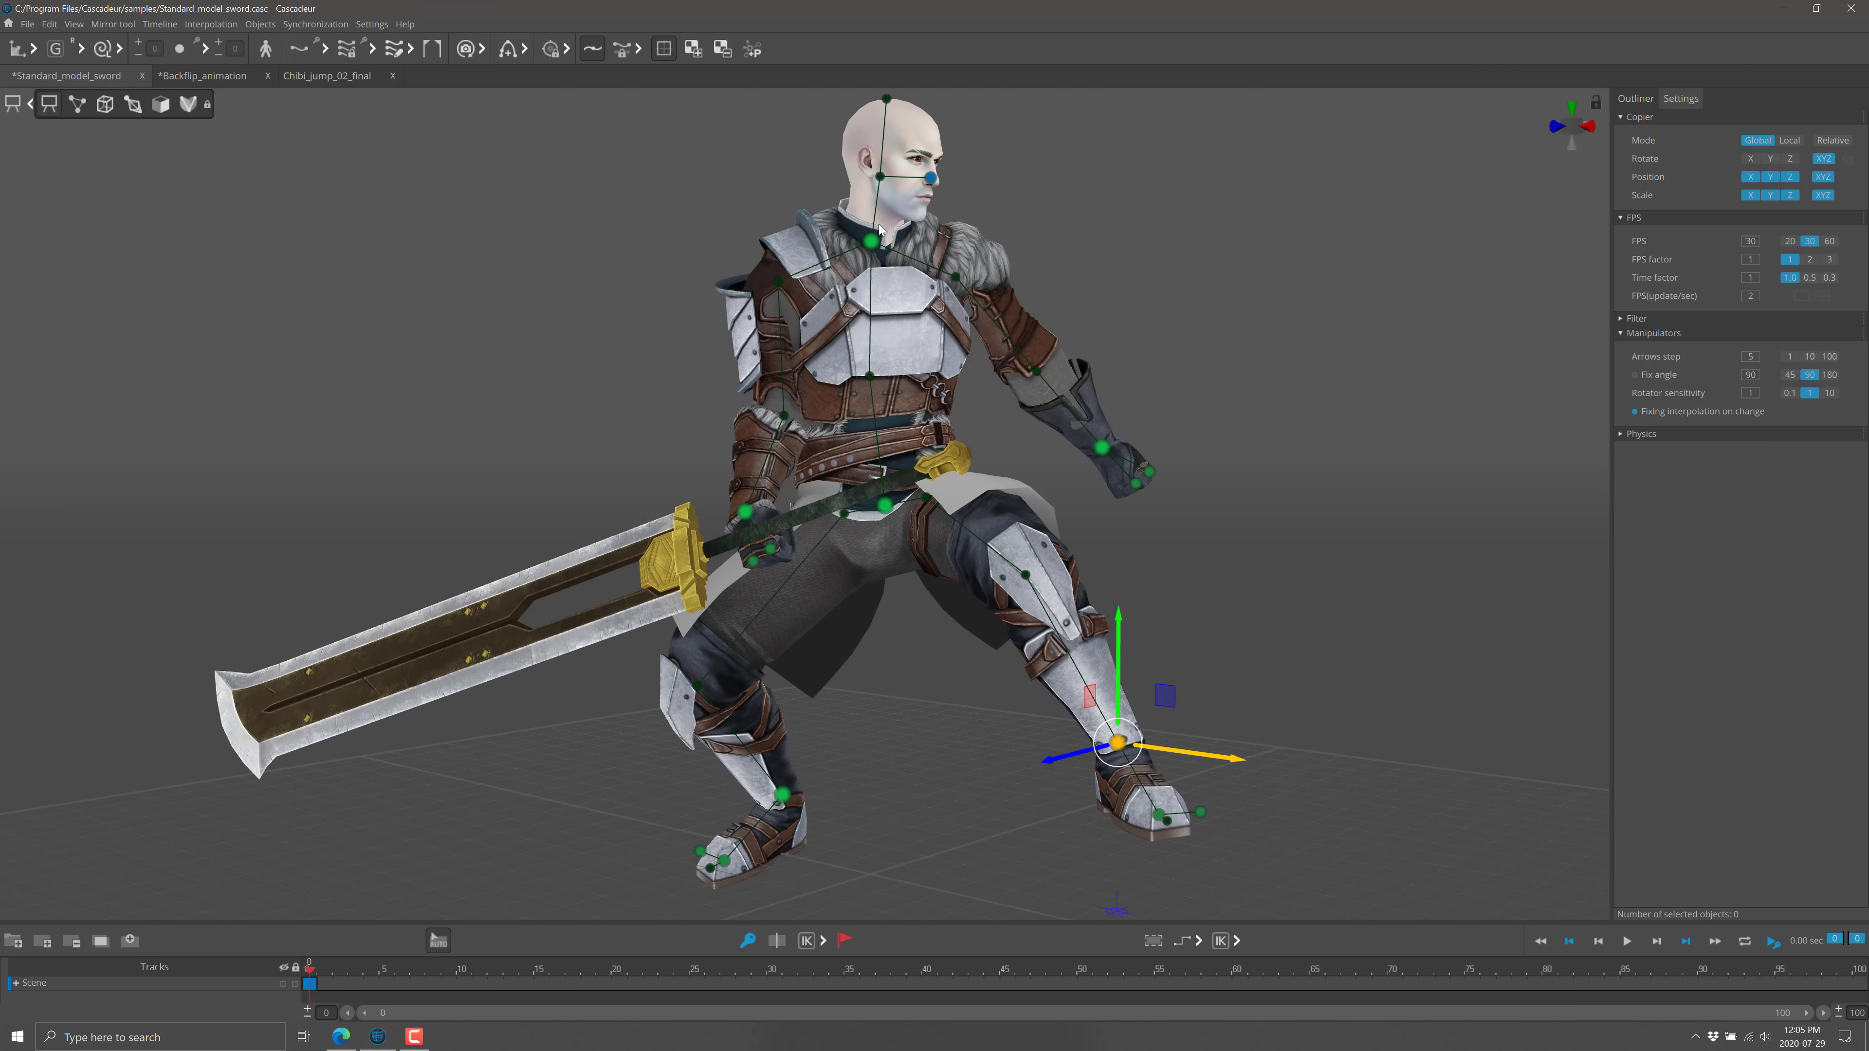
Turn the swordsman's head to face left in profile using the nose controller.
left_click(931, 178)
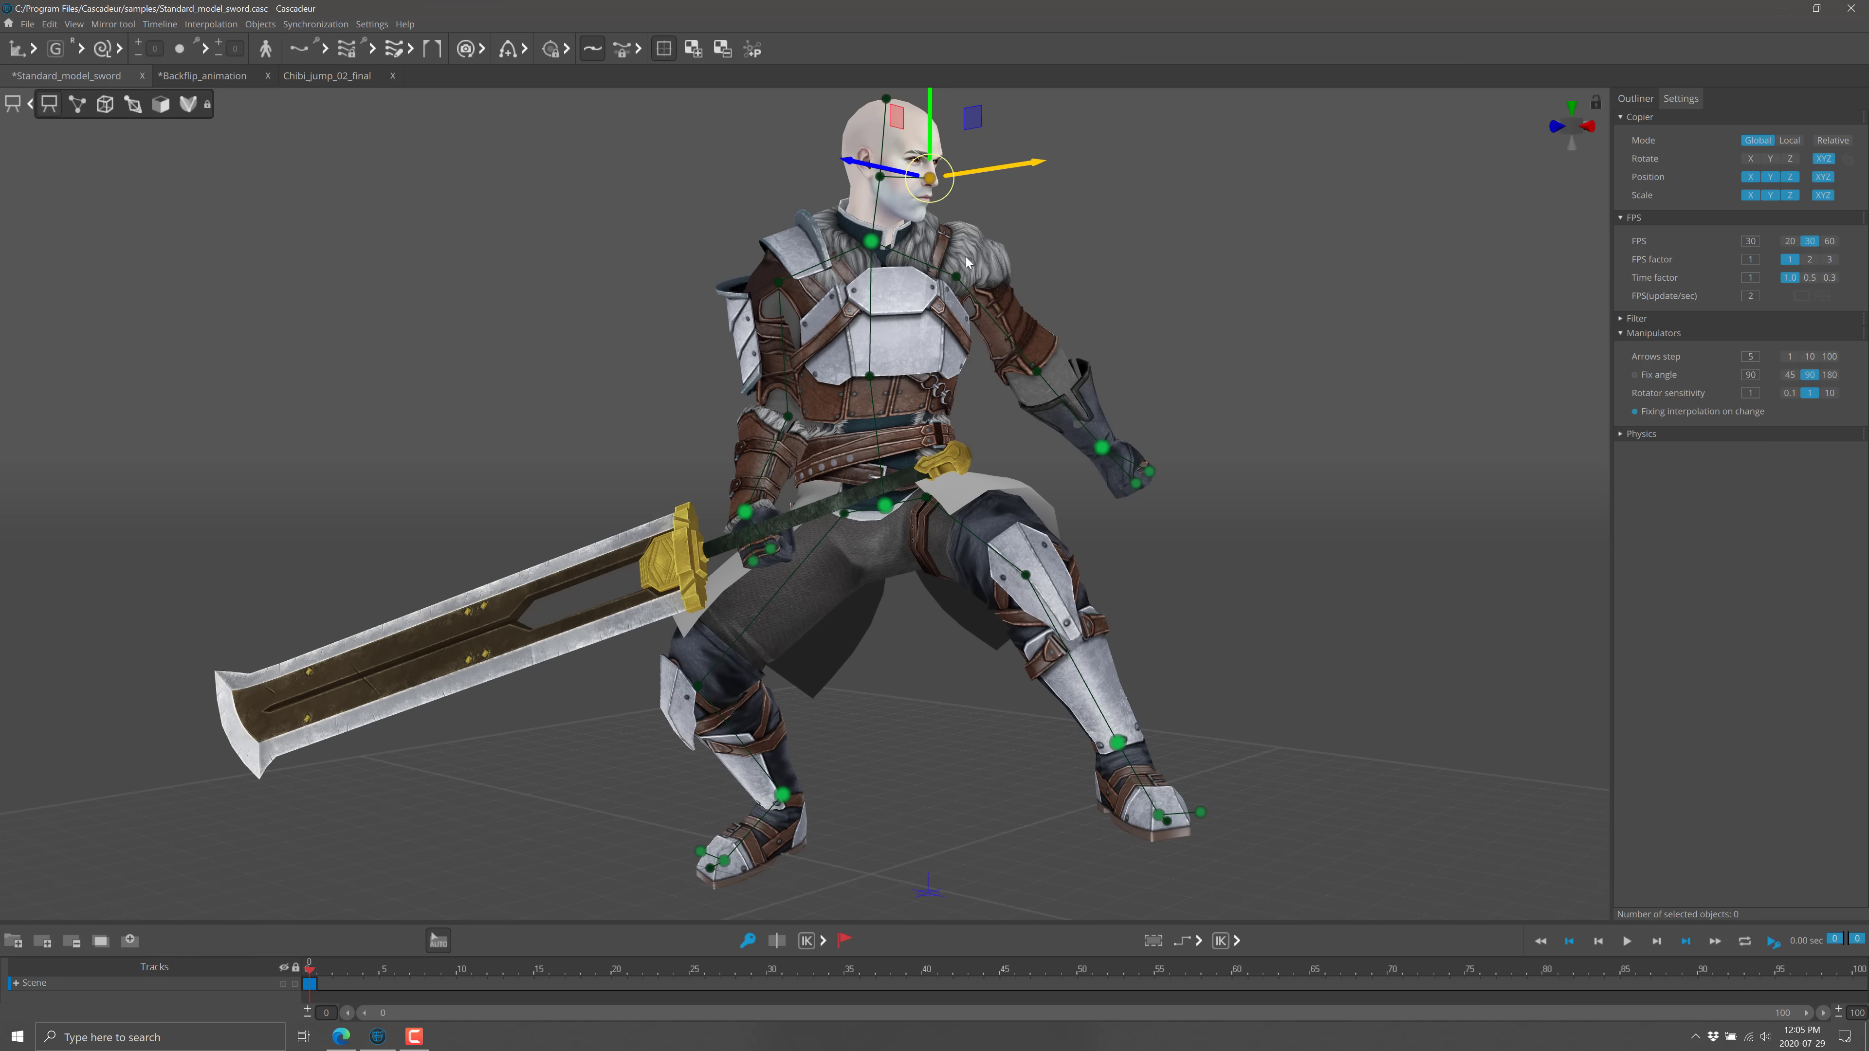
left_click_drag(888, 185, 857, 278)
left_click(871, 242)
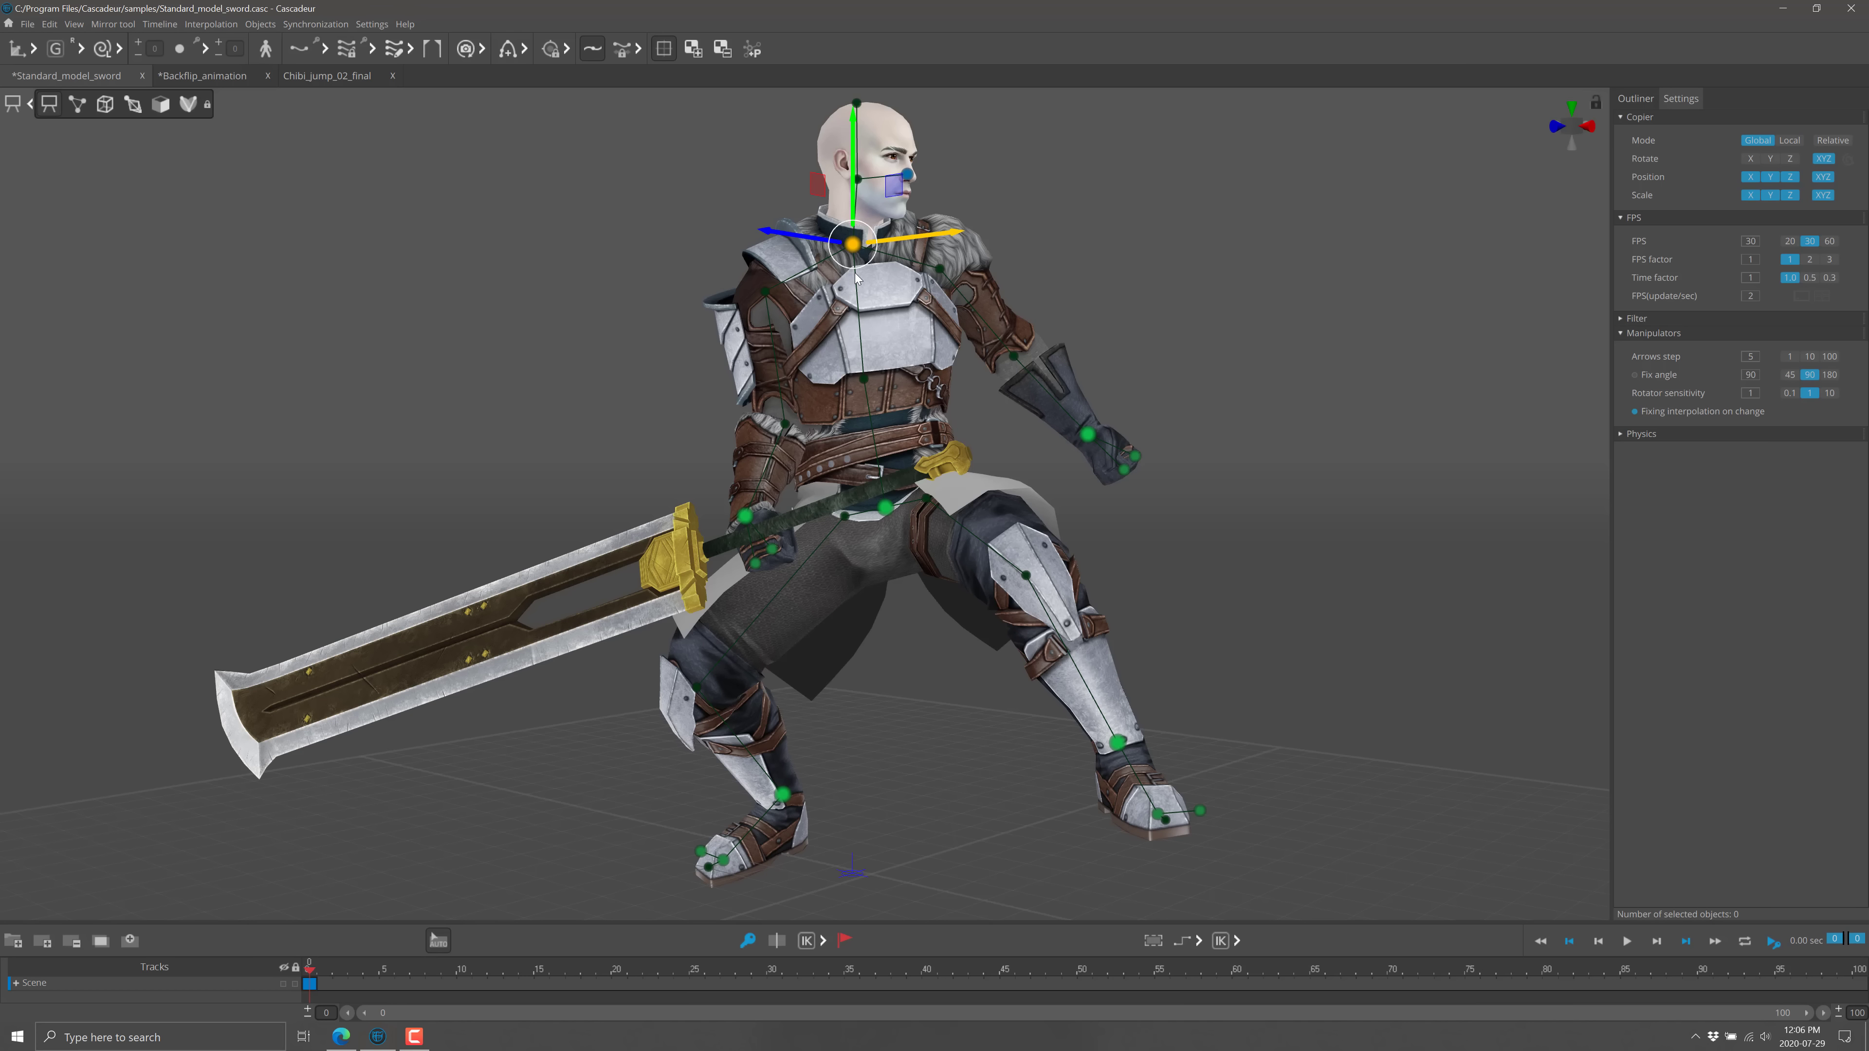
Move the sword-side foot further out, show the Outliner, and display grey mesh with skeleton.
left_click(745, 518)
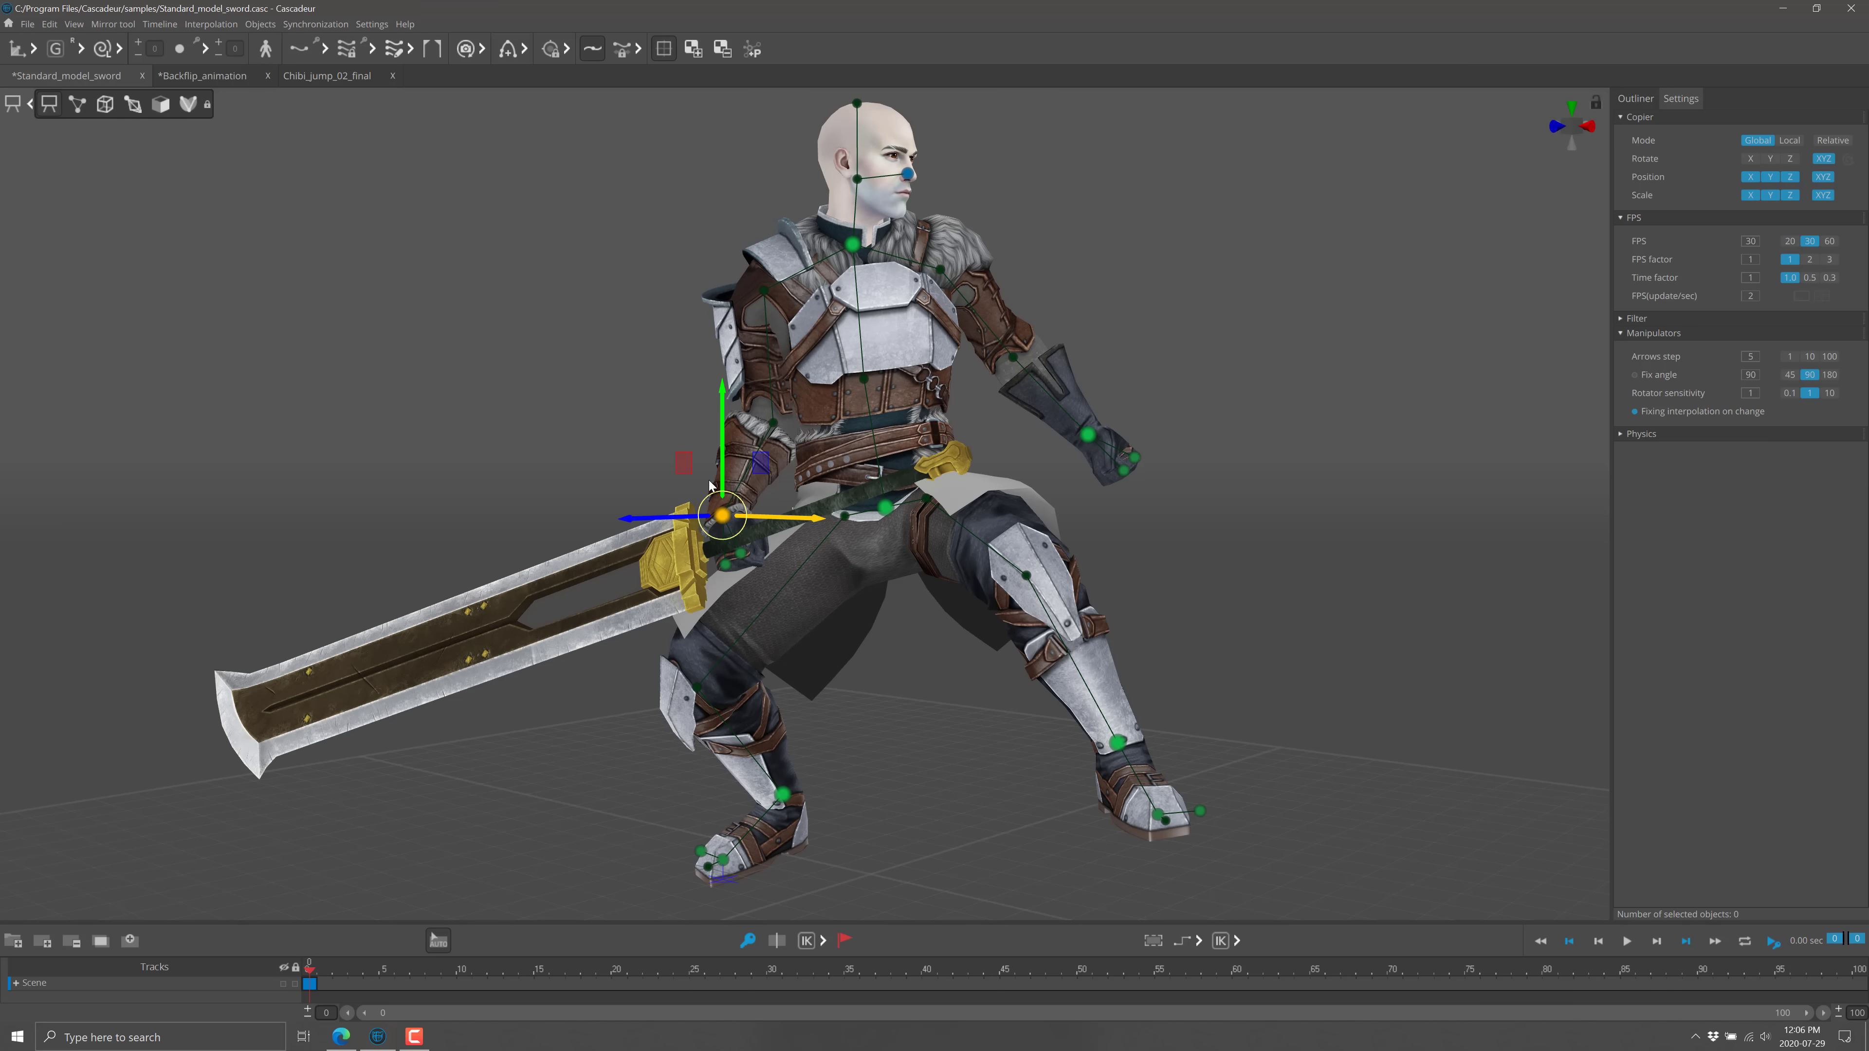
left_click(783, 795)
left_click_drag(865, 807, 802, 799)
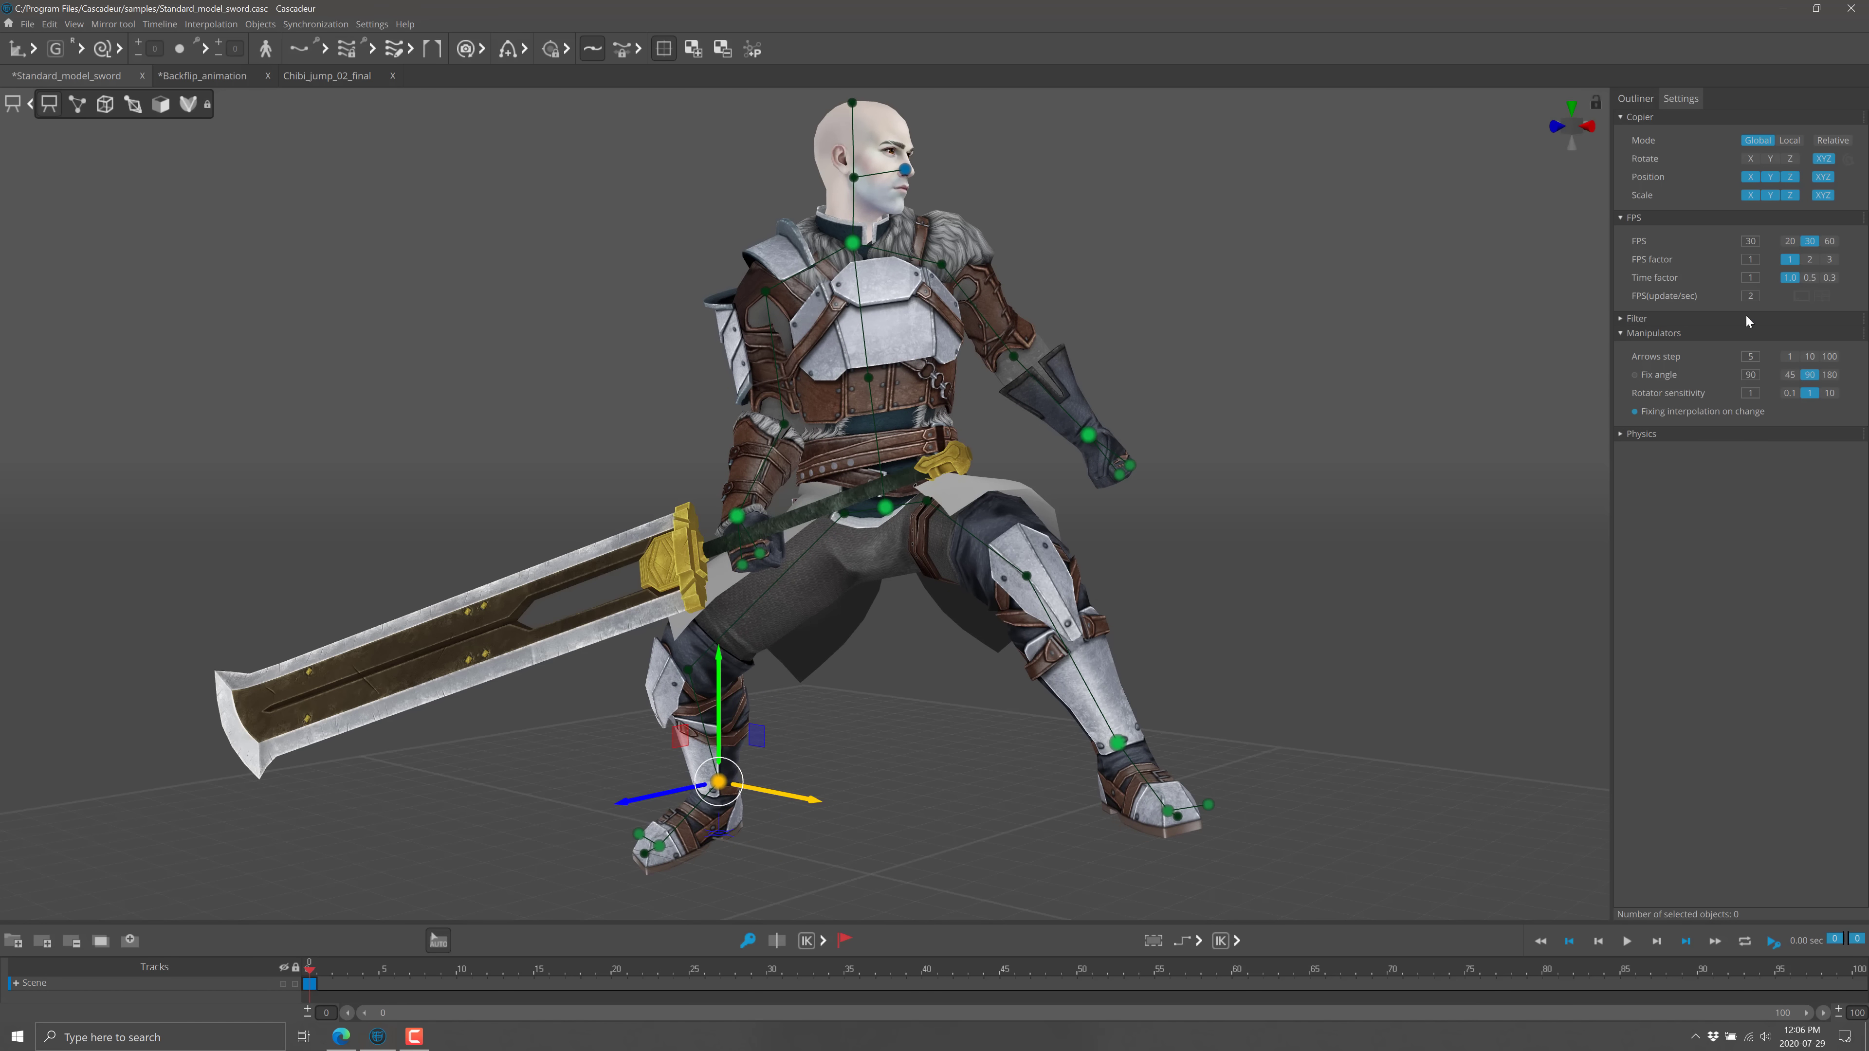
left_click(1634, 99)
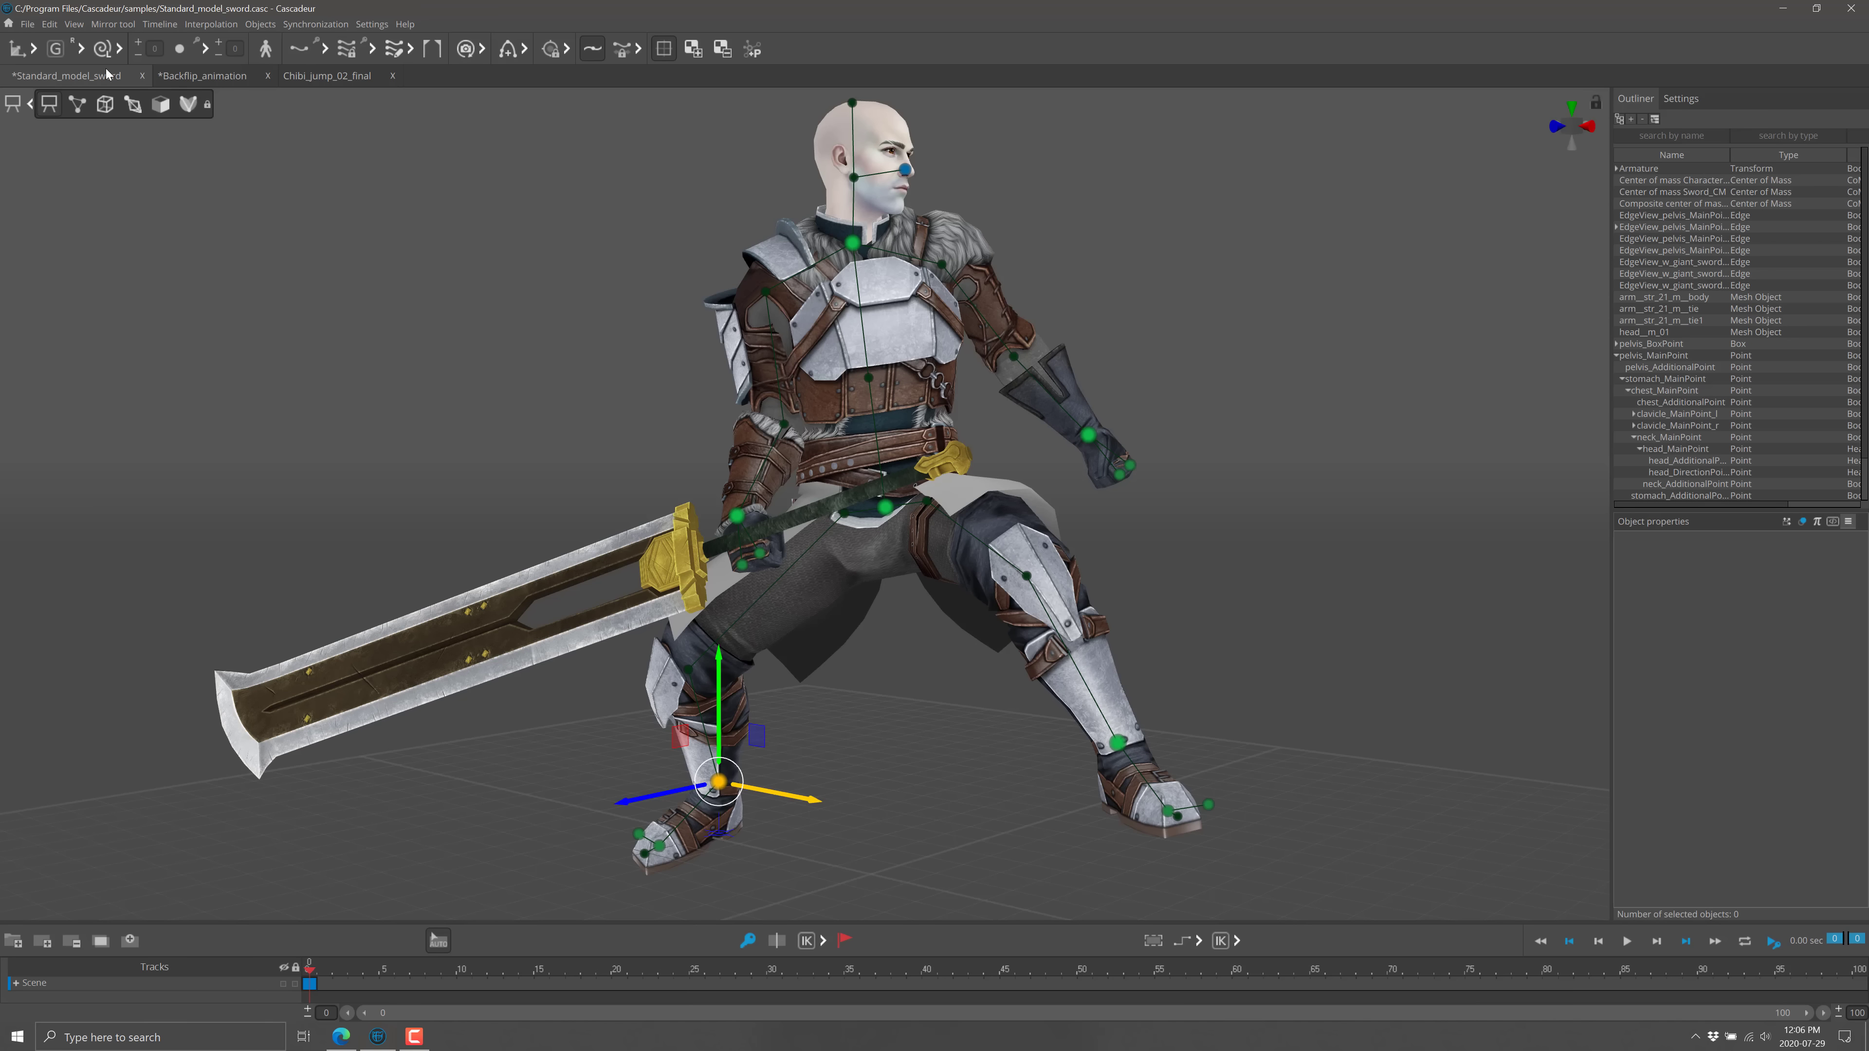
left_click(79, 109)
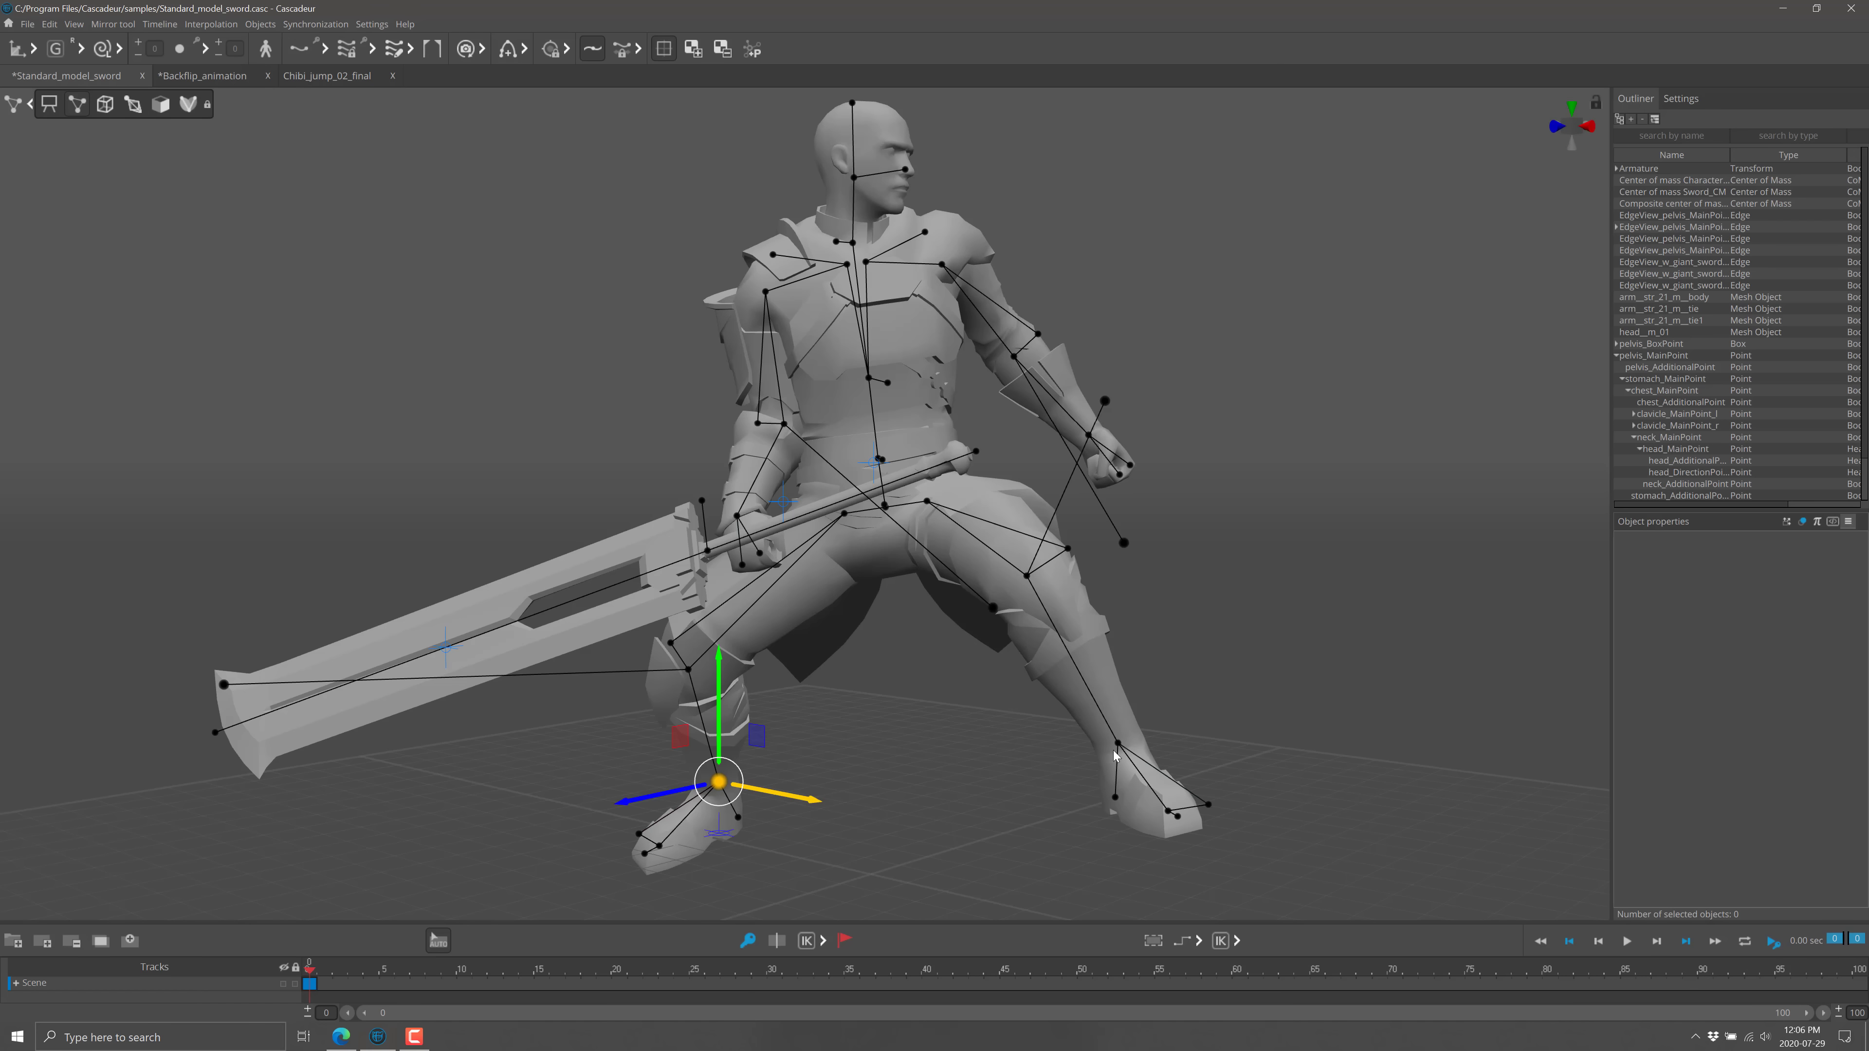
Switch the interface theme to Light, then back to Dark, in the Settings window.
left_click(405, 24)
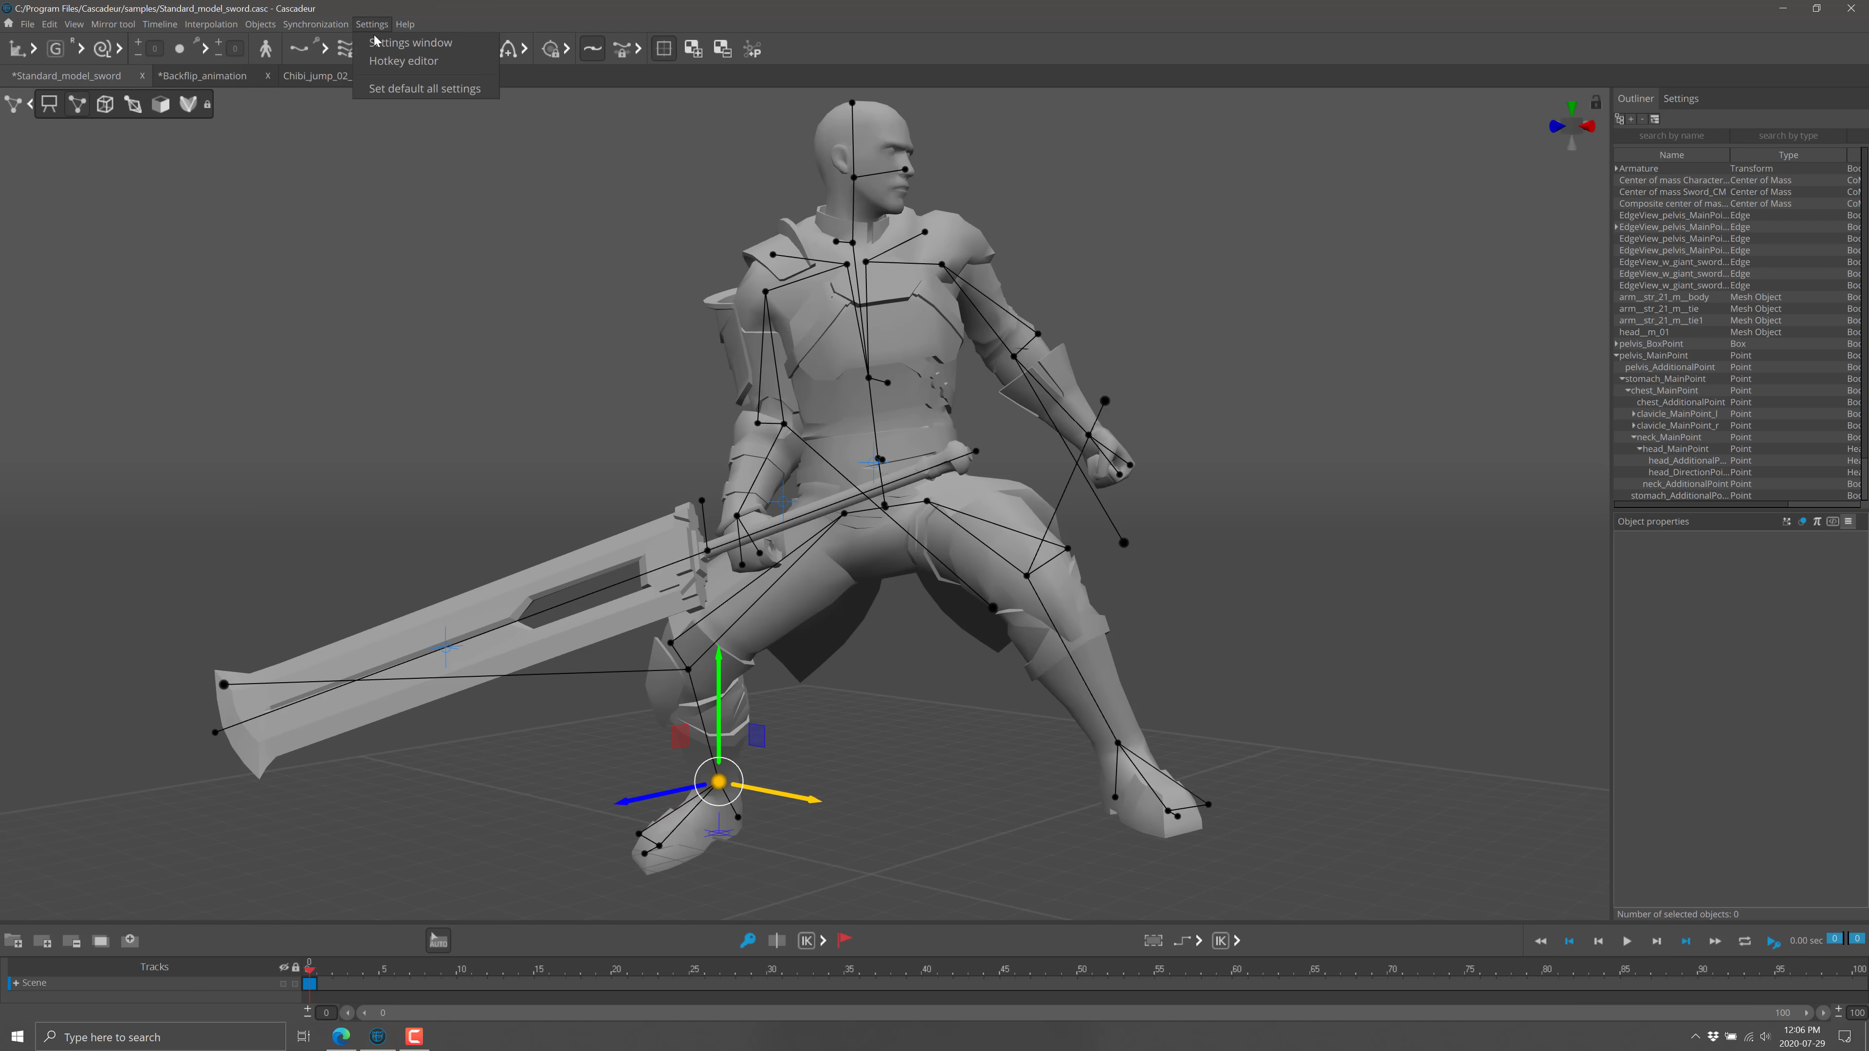
left_click(375, 46)
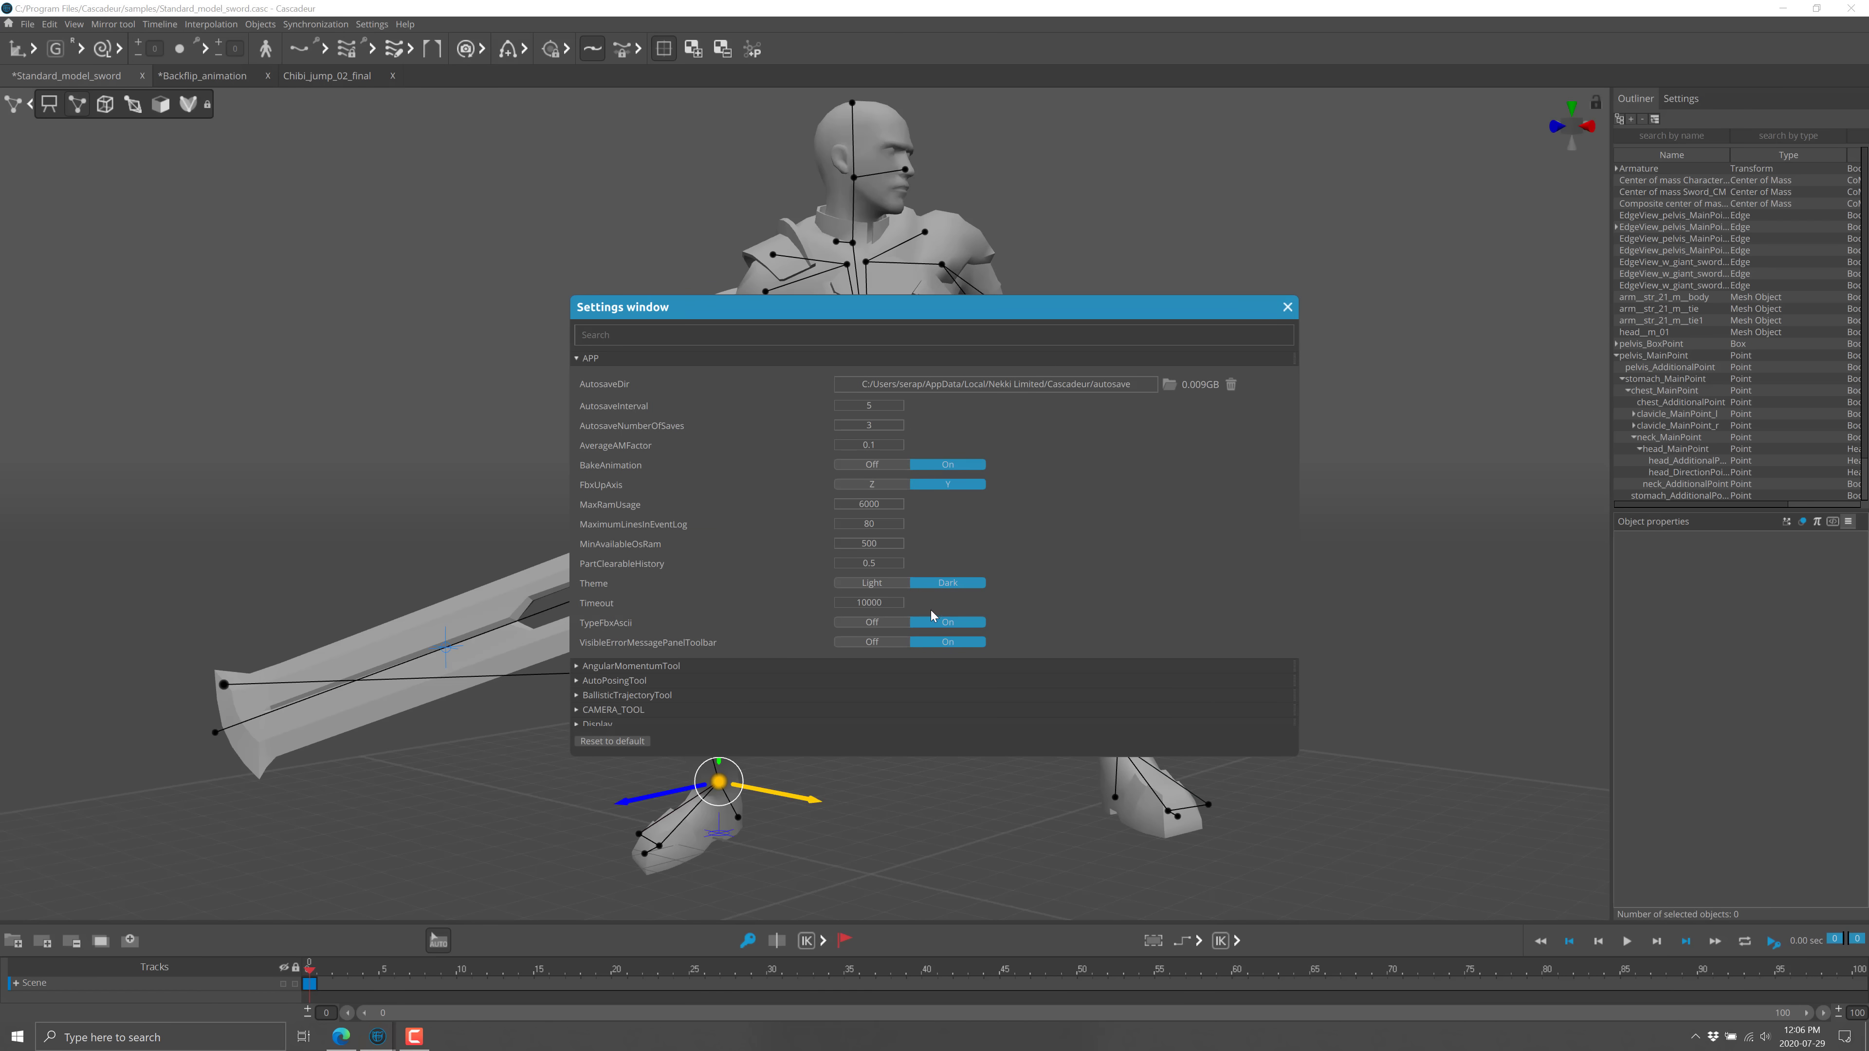
left_click(886, 586)
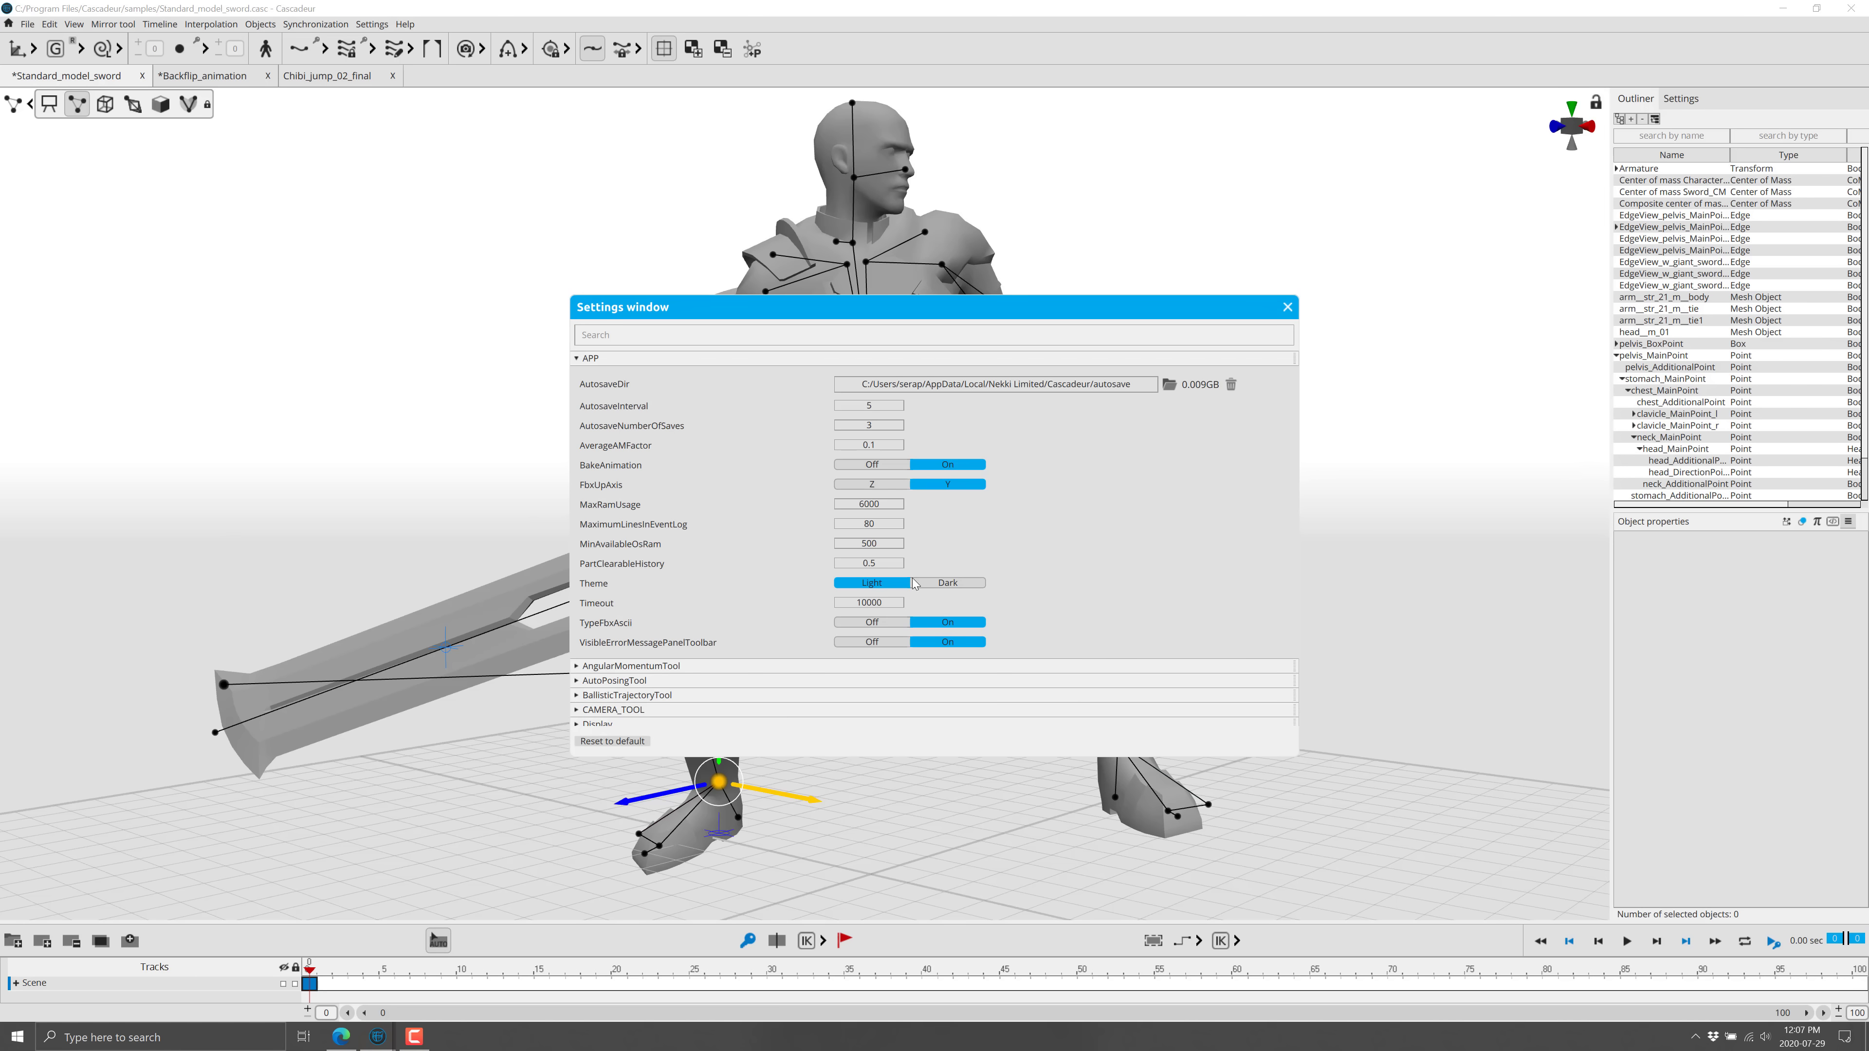
left_click(918, 583)
left_click(1288, 308)
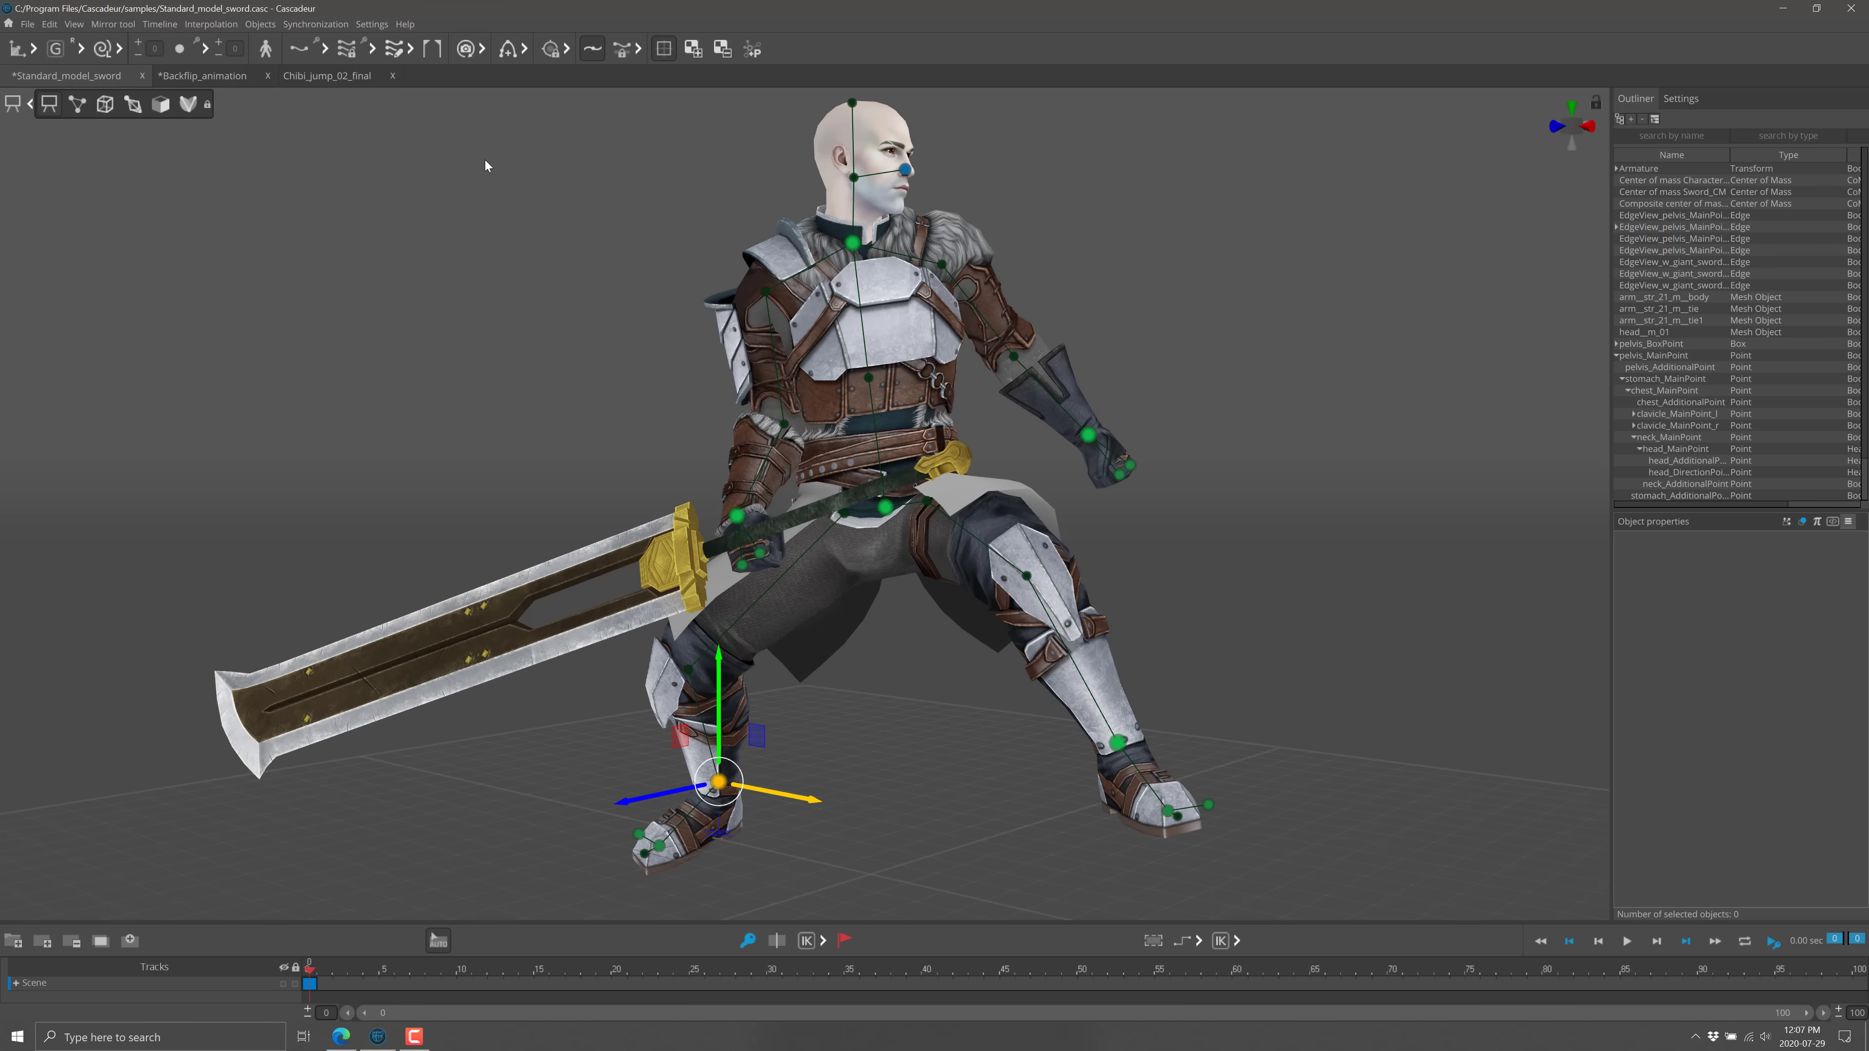
Play the Backflip_animation scene and drag its ballistic arc apex higher.
left_click(213, 77)
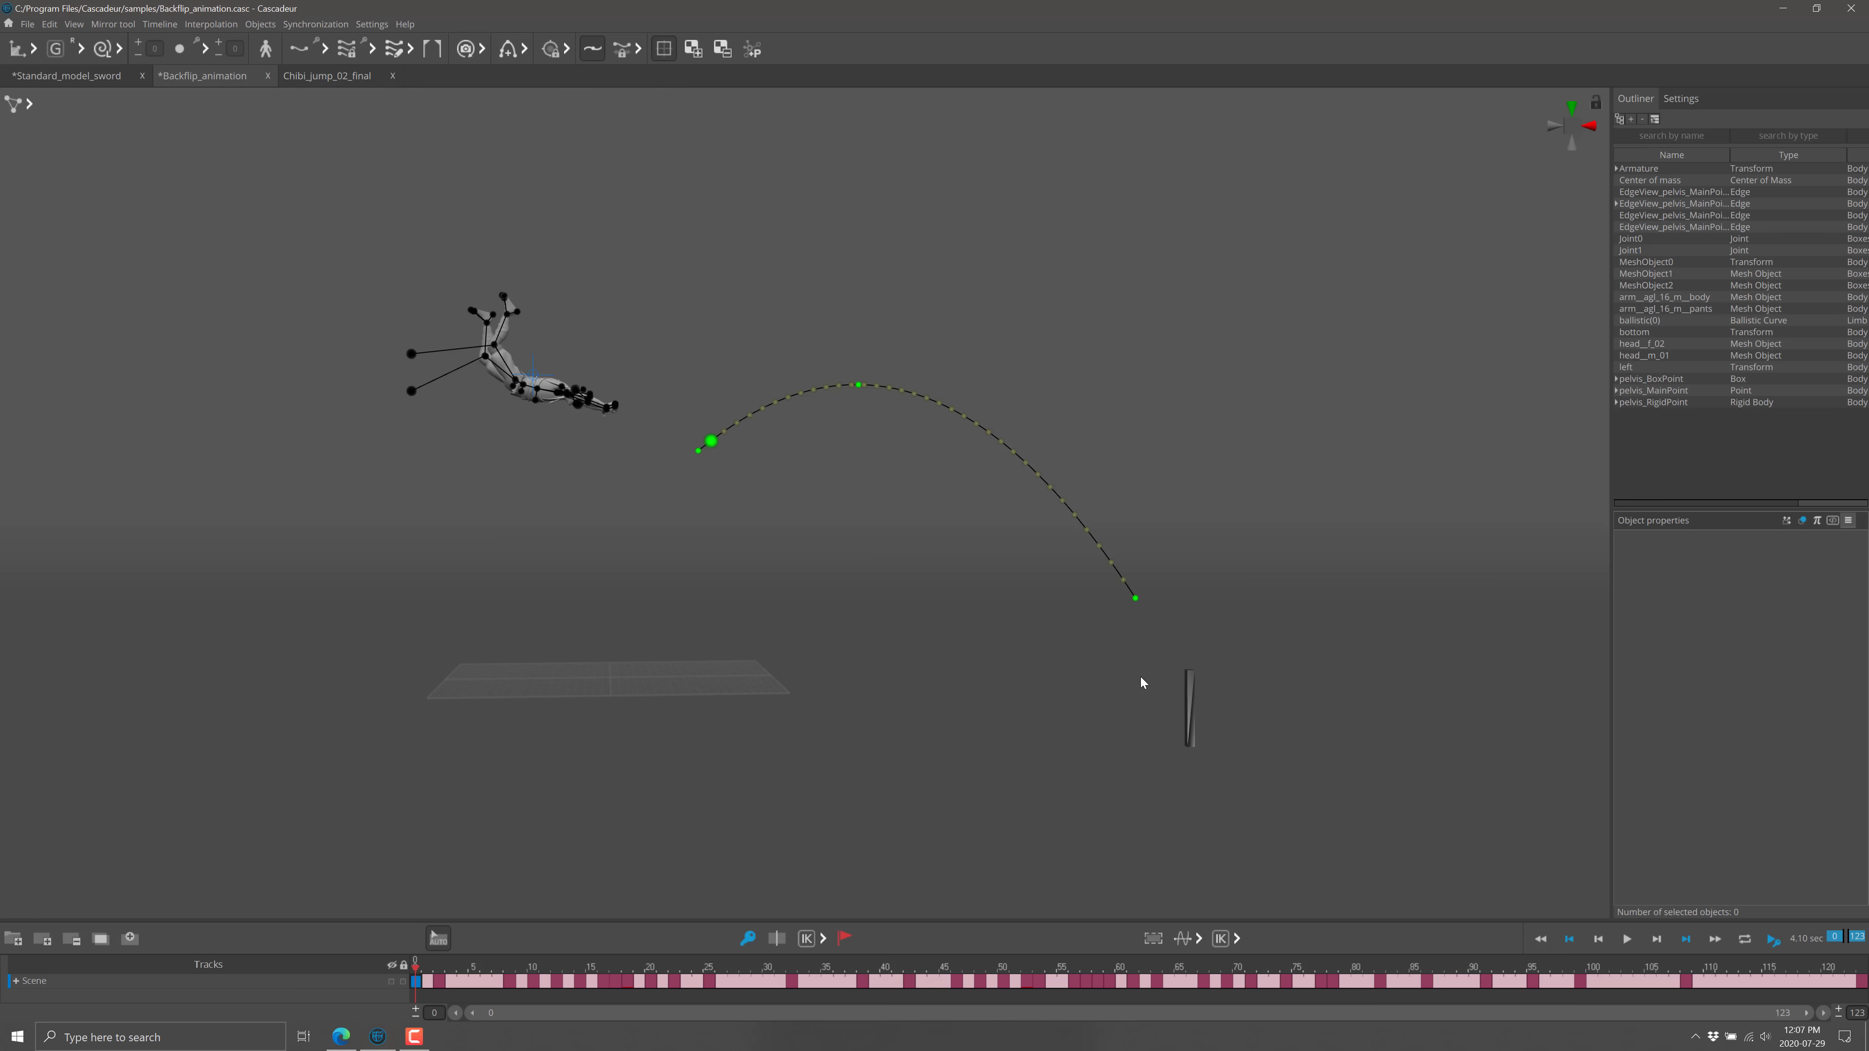
left_click(1626, 939)
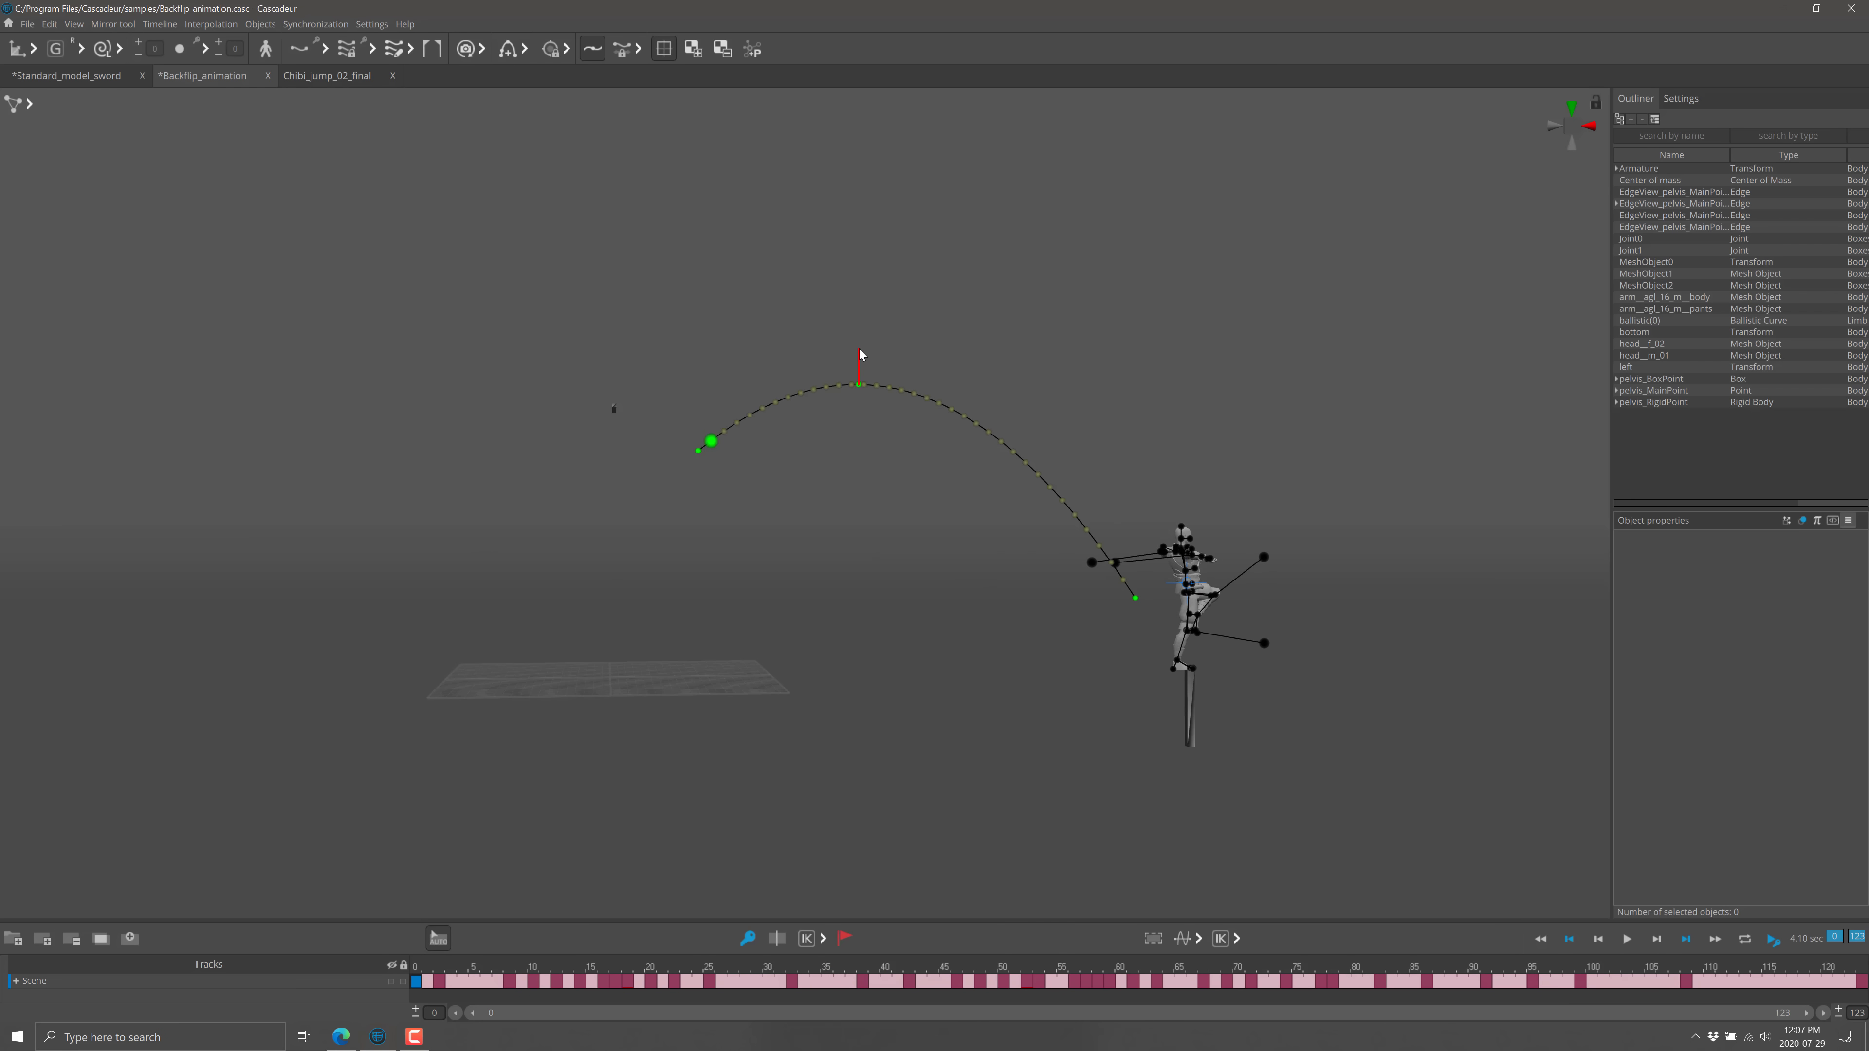
left_click(861, 354)
left_click_drag(859, 355, 879, 294)
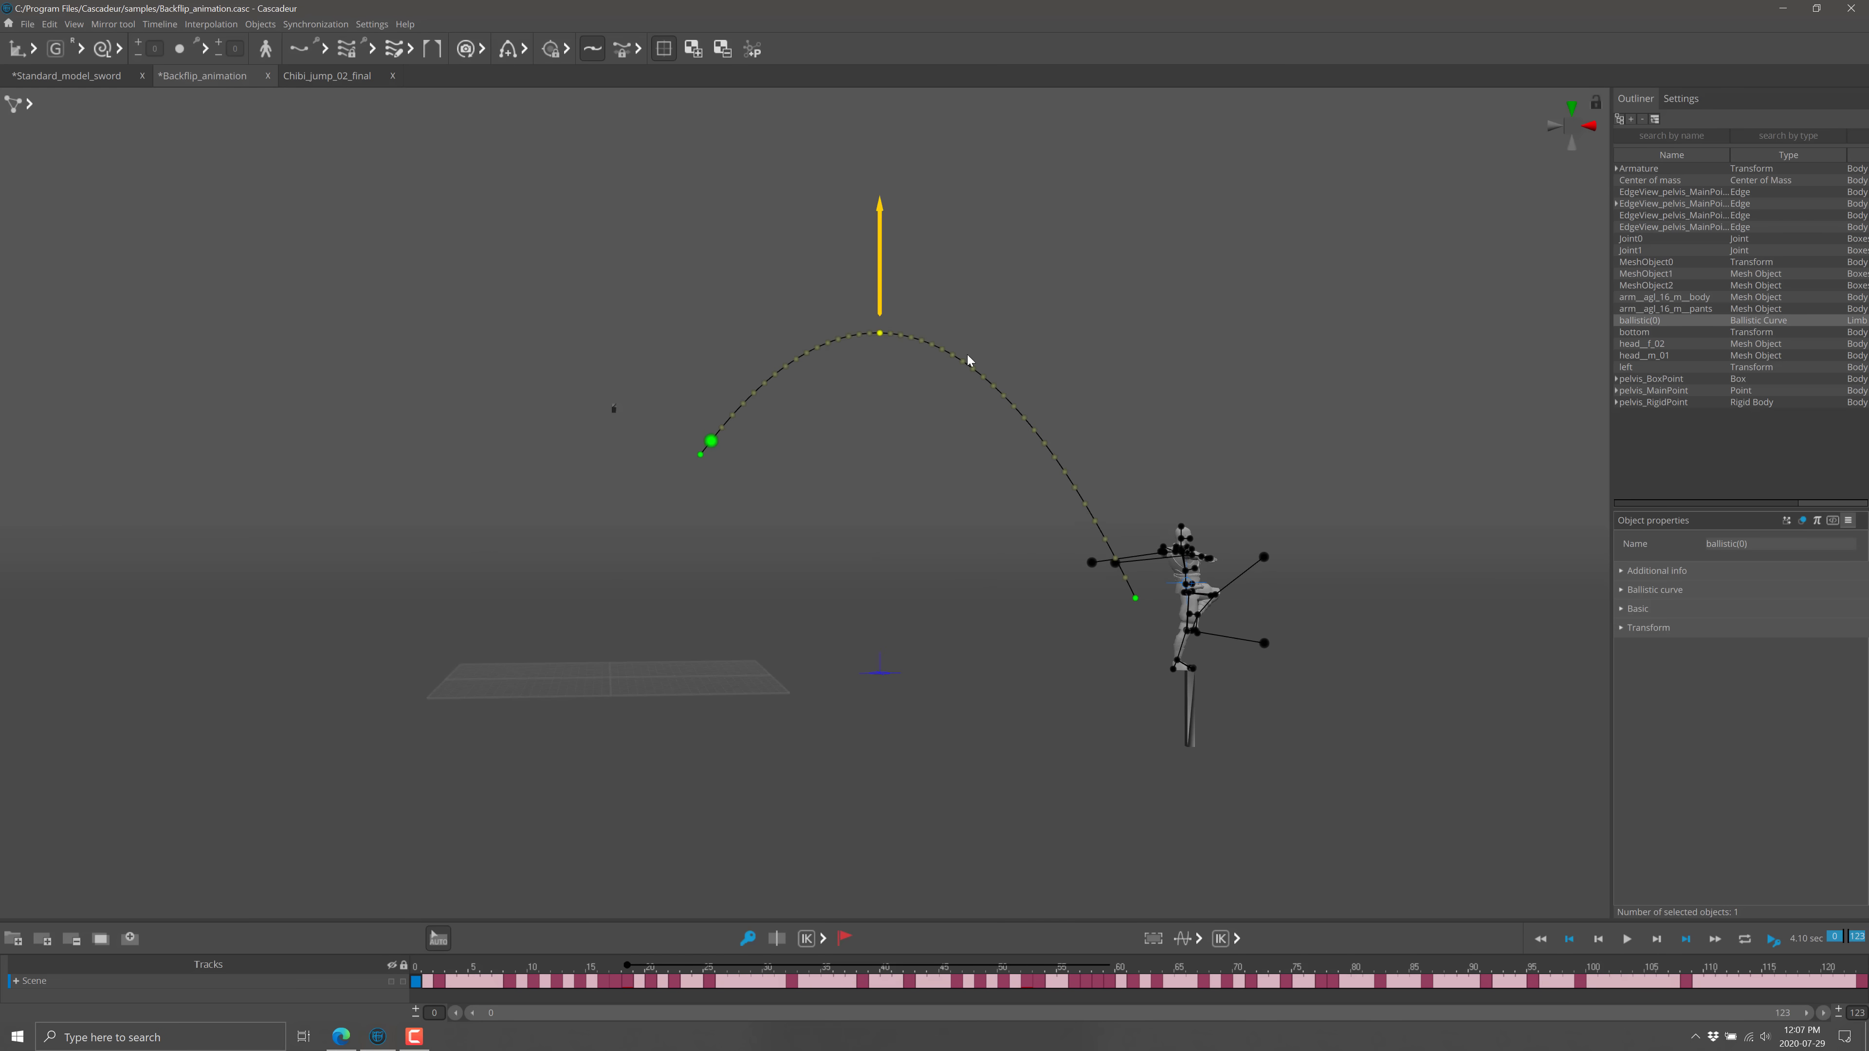
Replay the backflip from frame 0 with the higher arc, then switch to Chibi_jump_02_final.
left_click(1541, 939)
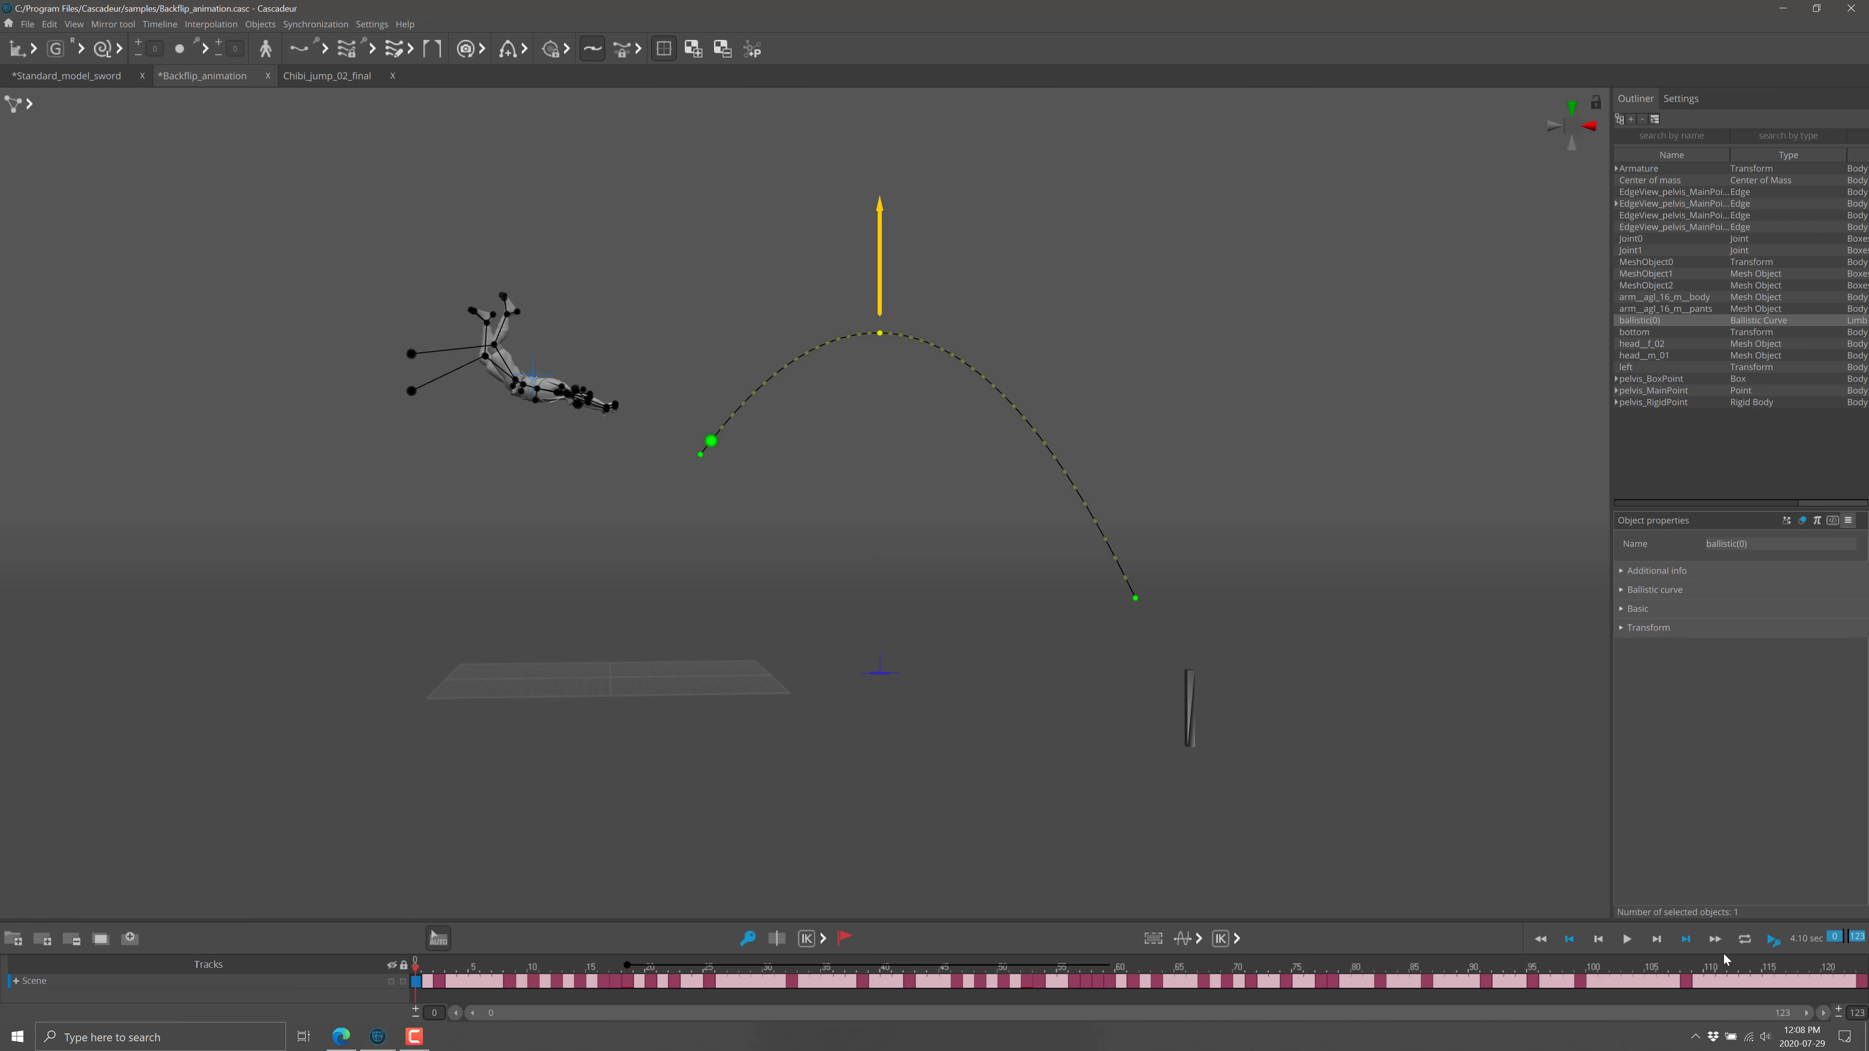
left_click(1627, 941)
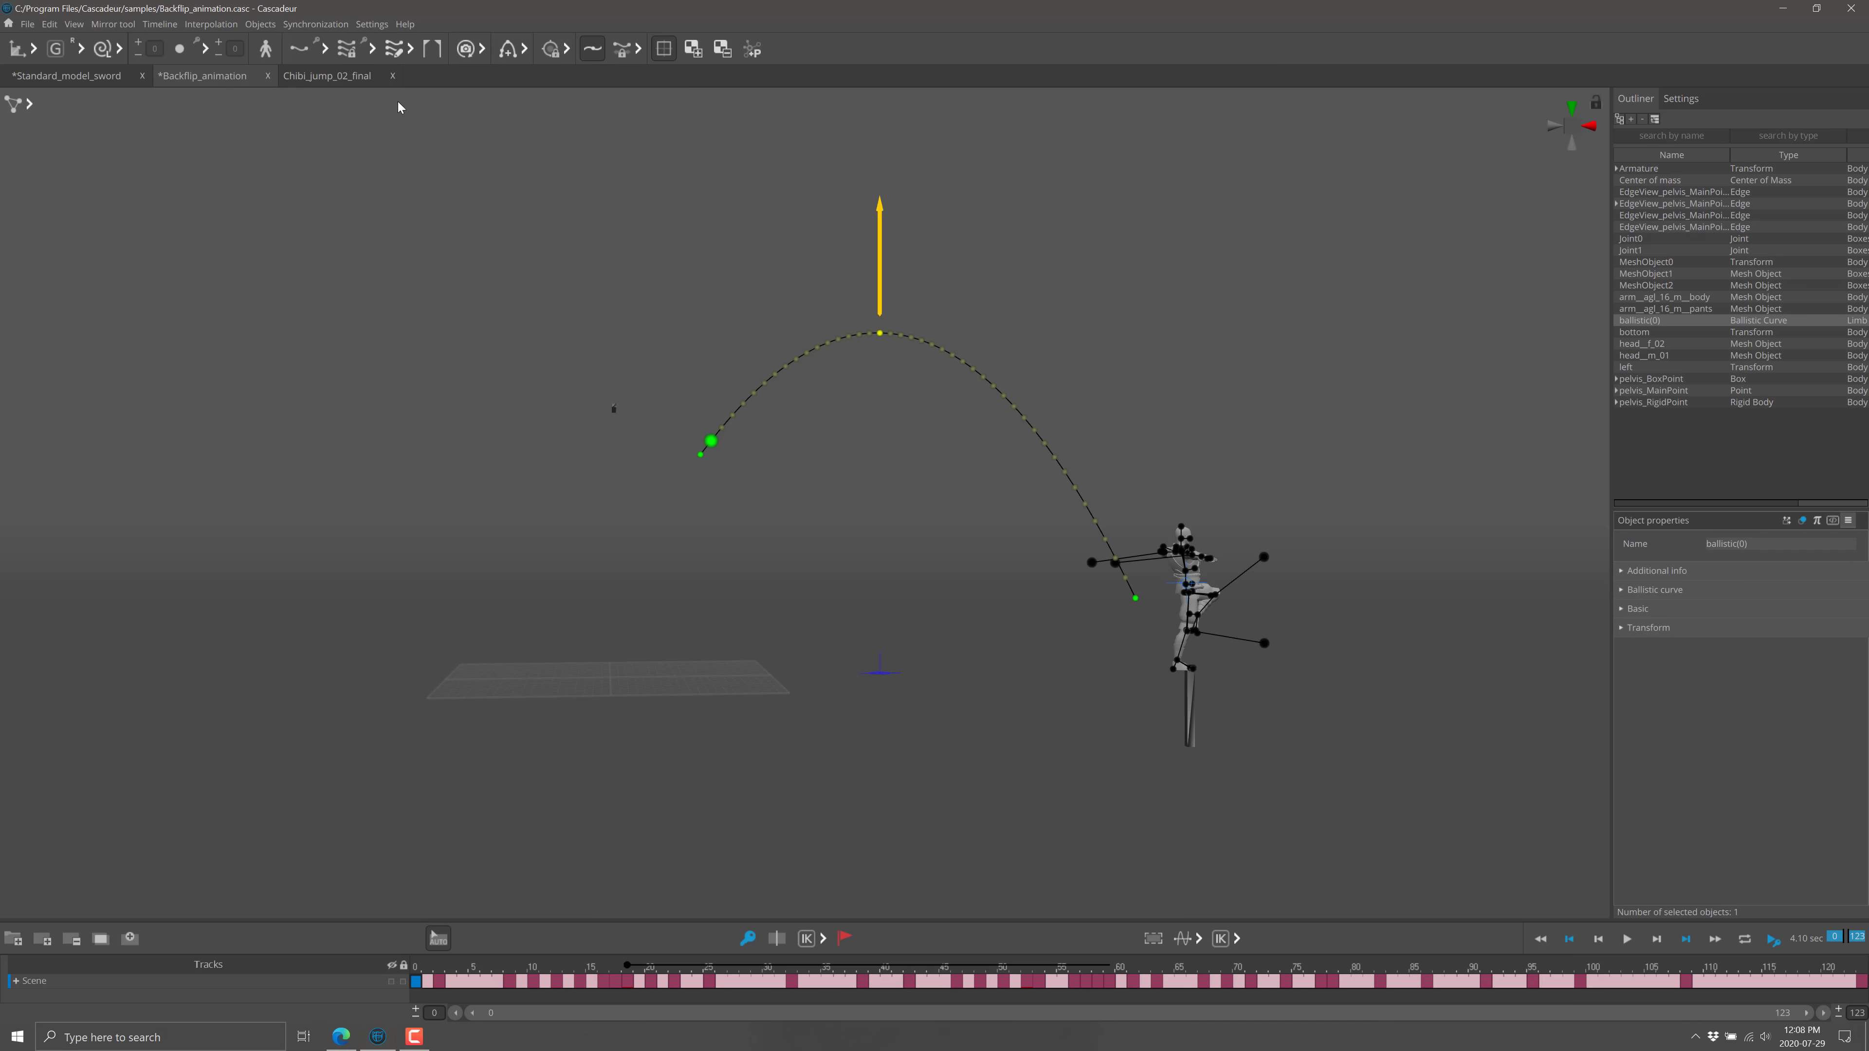
left_click(328, 76)
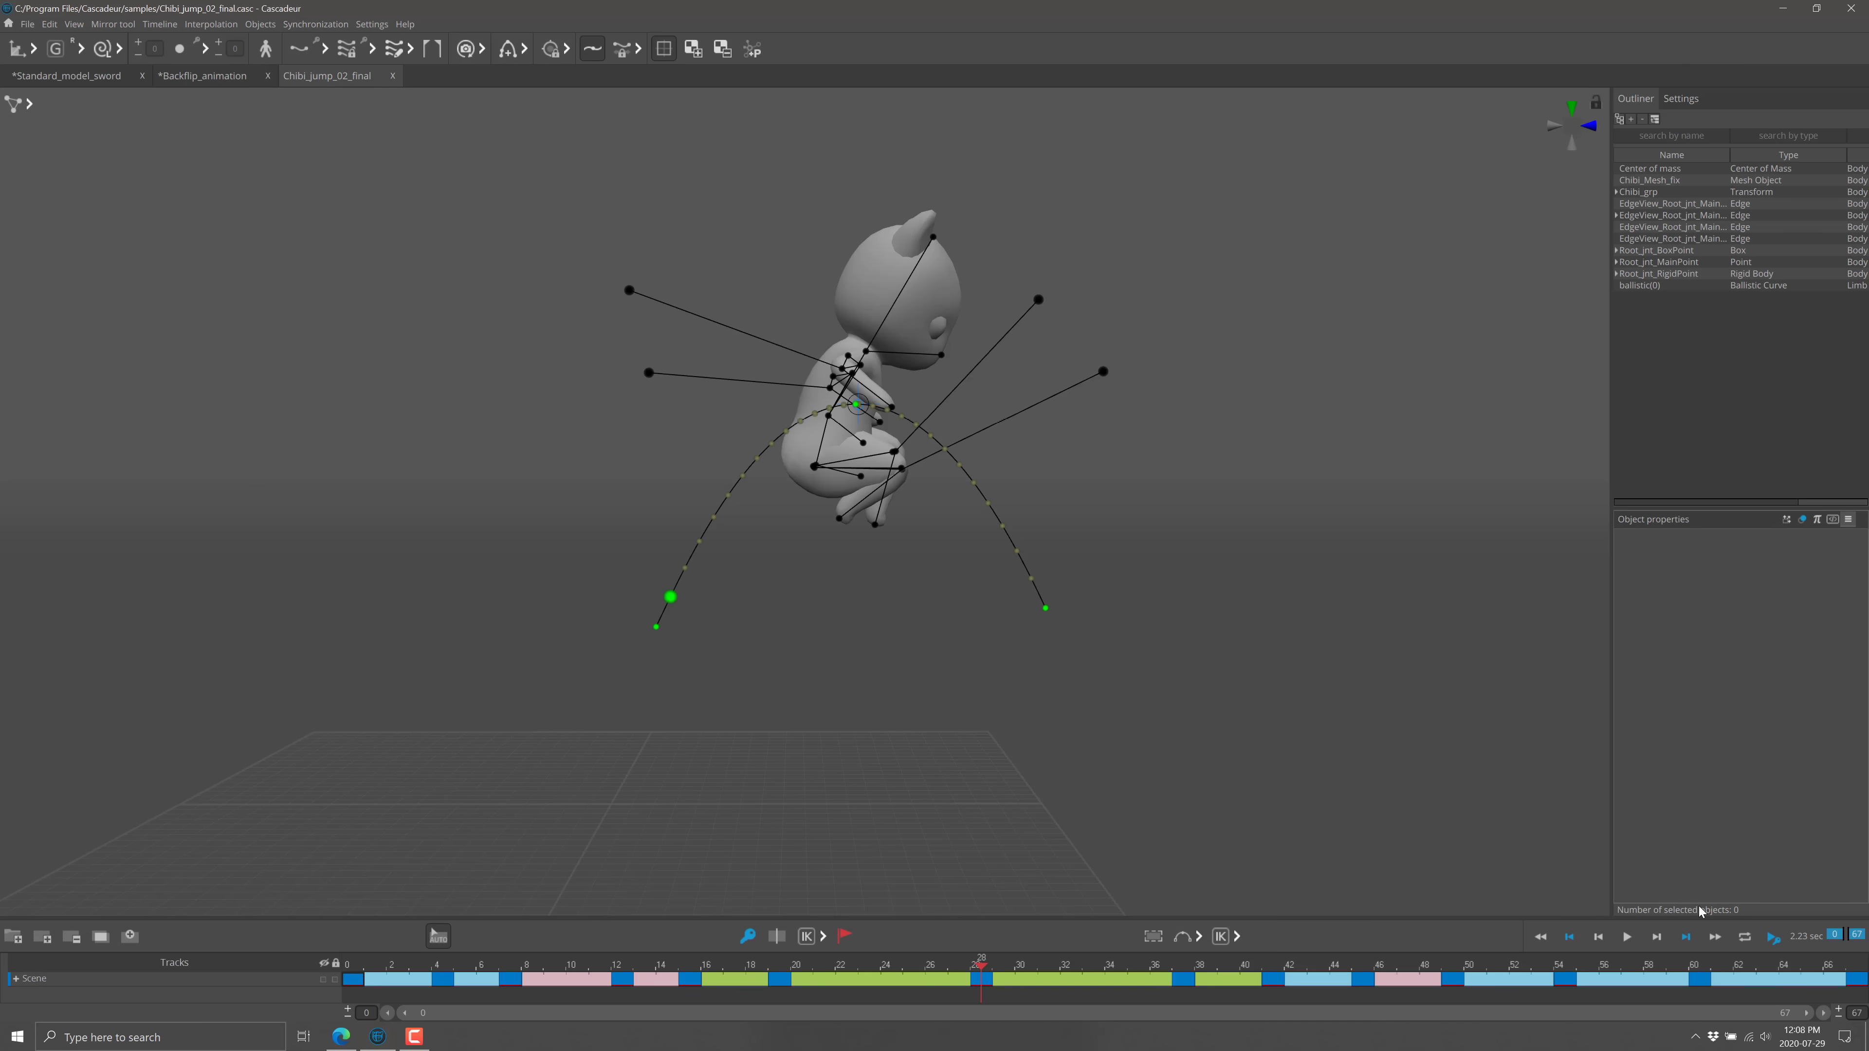
left_click(1540, 936)
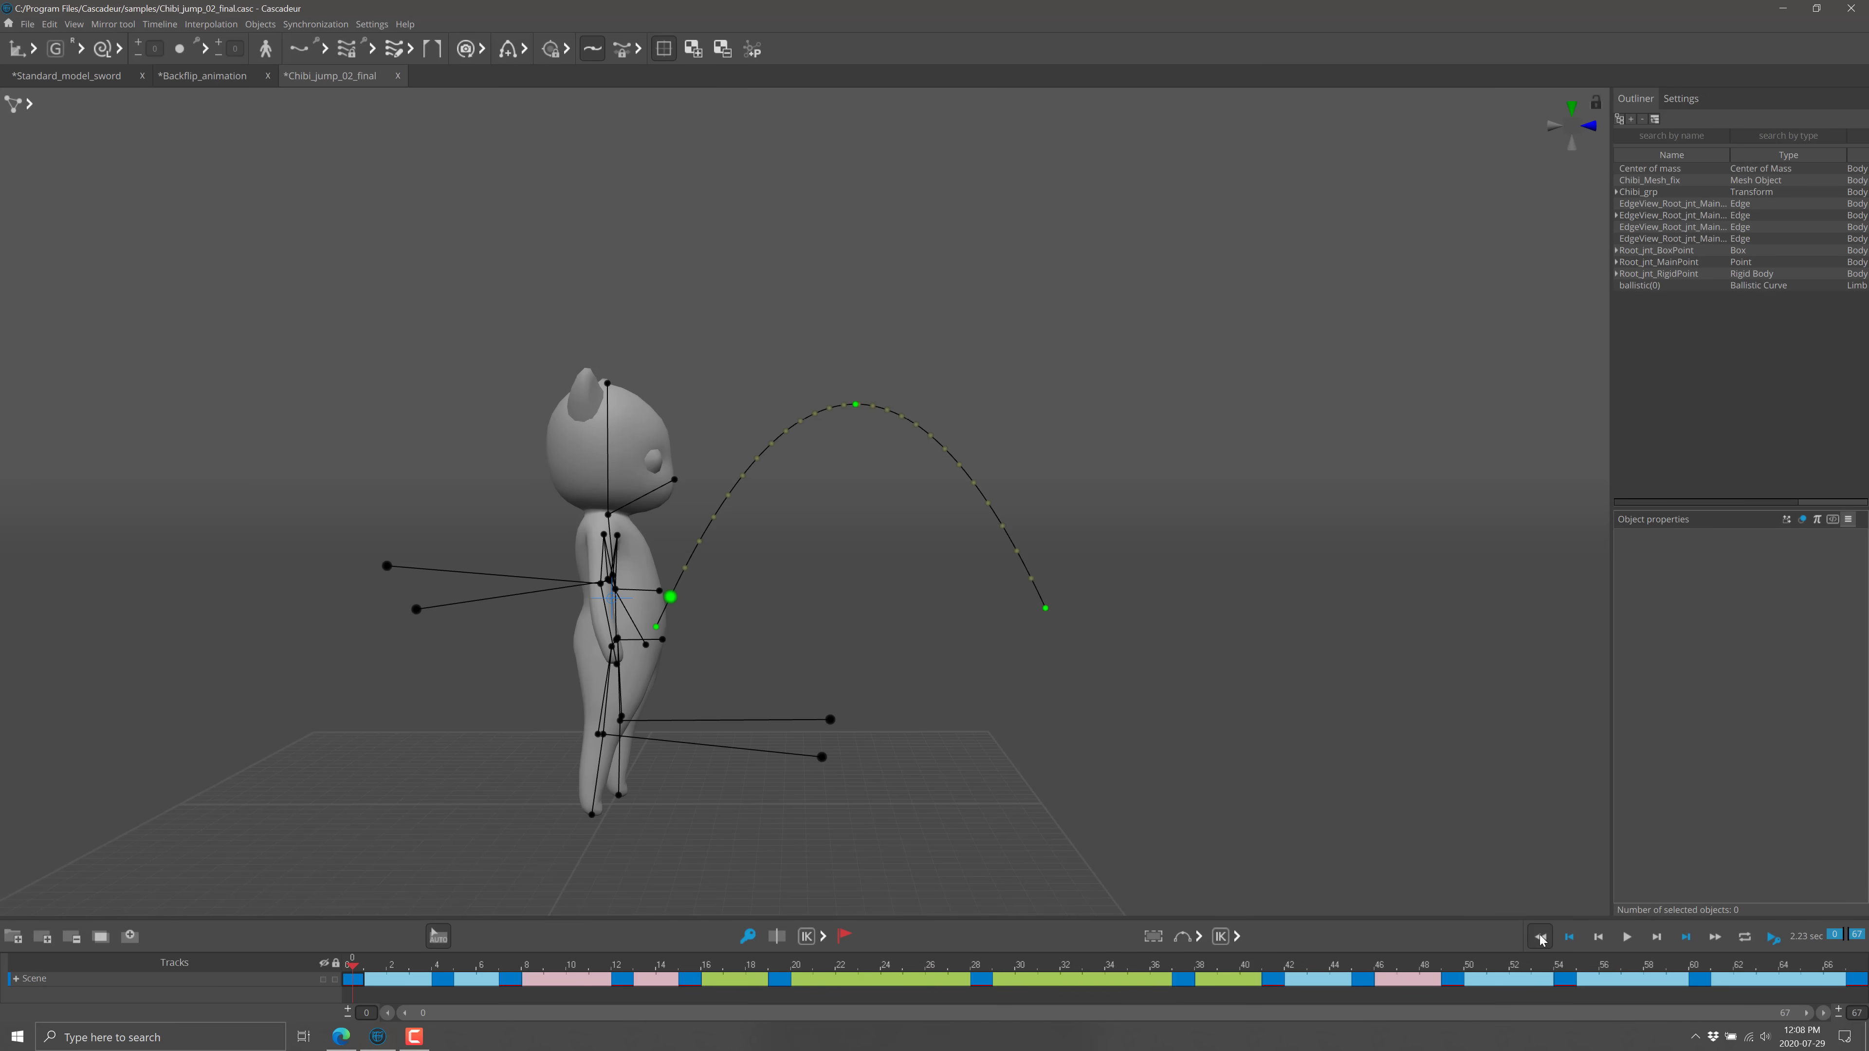
left_click(1627, 938)
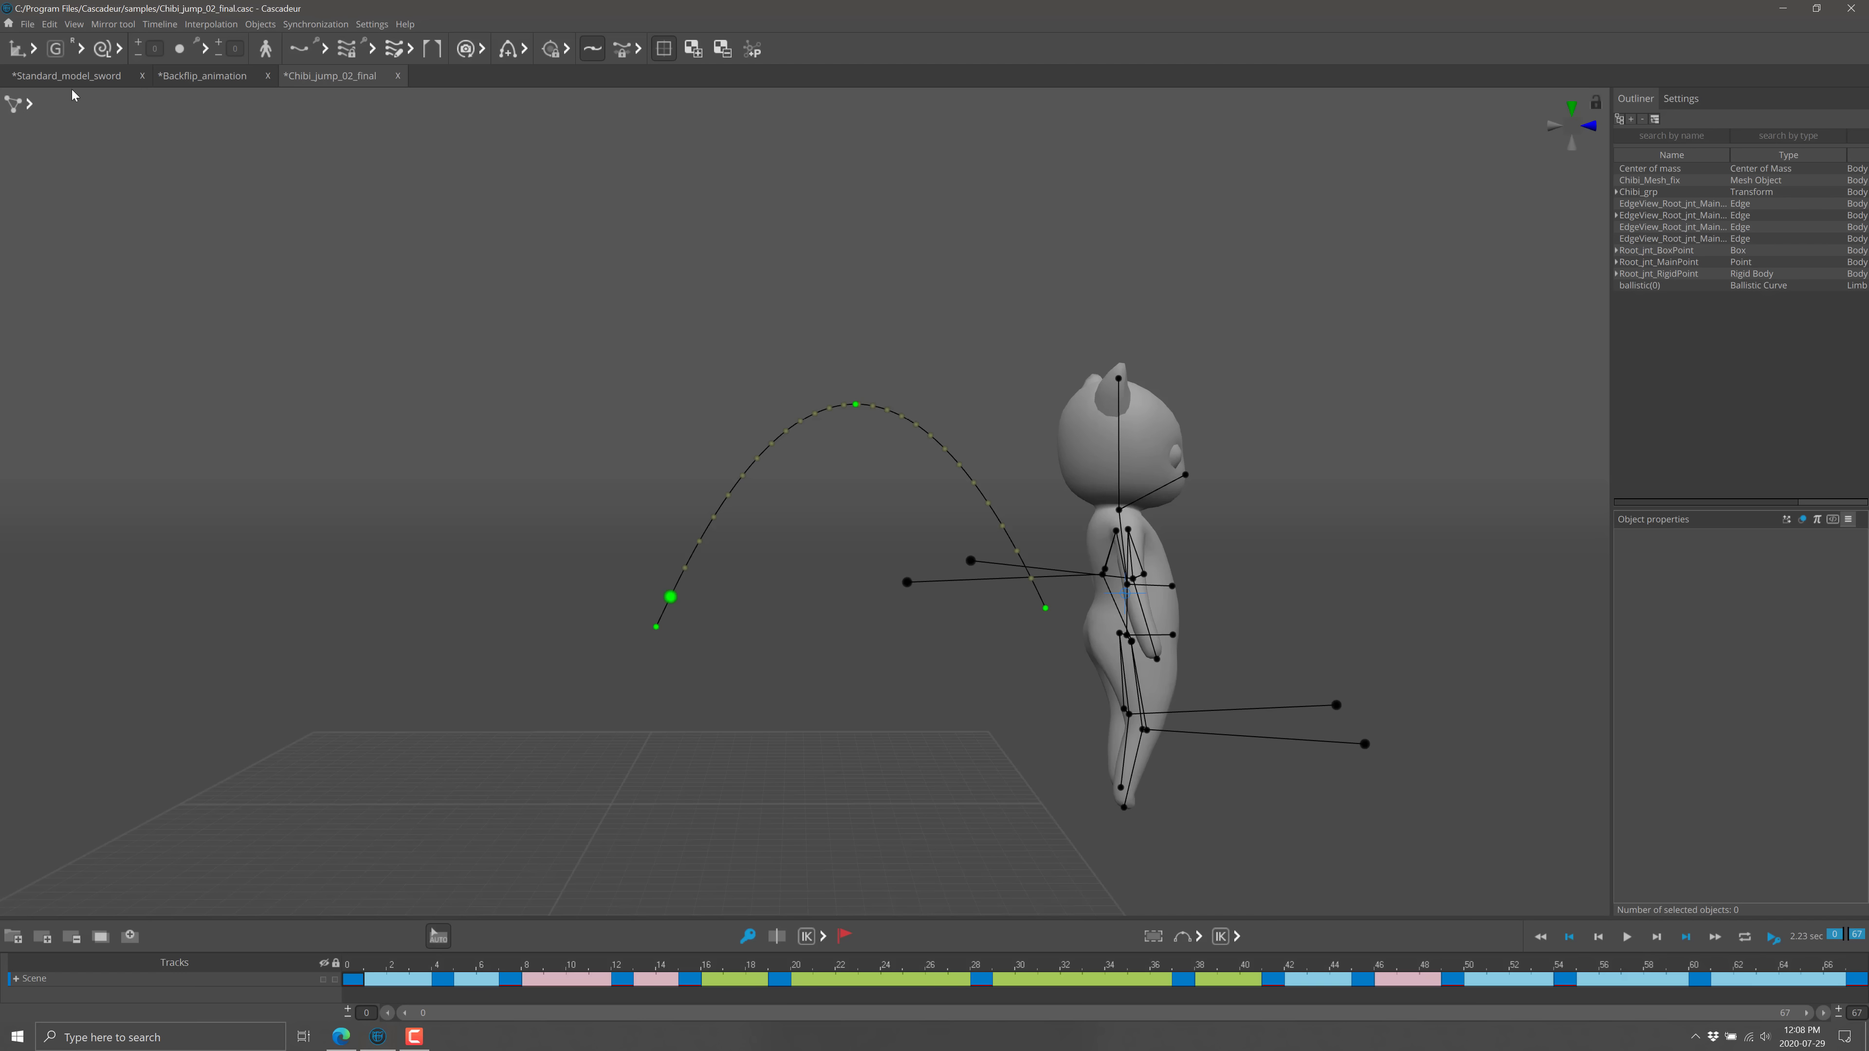
left_click(26, 25)
left_click(46, 62)
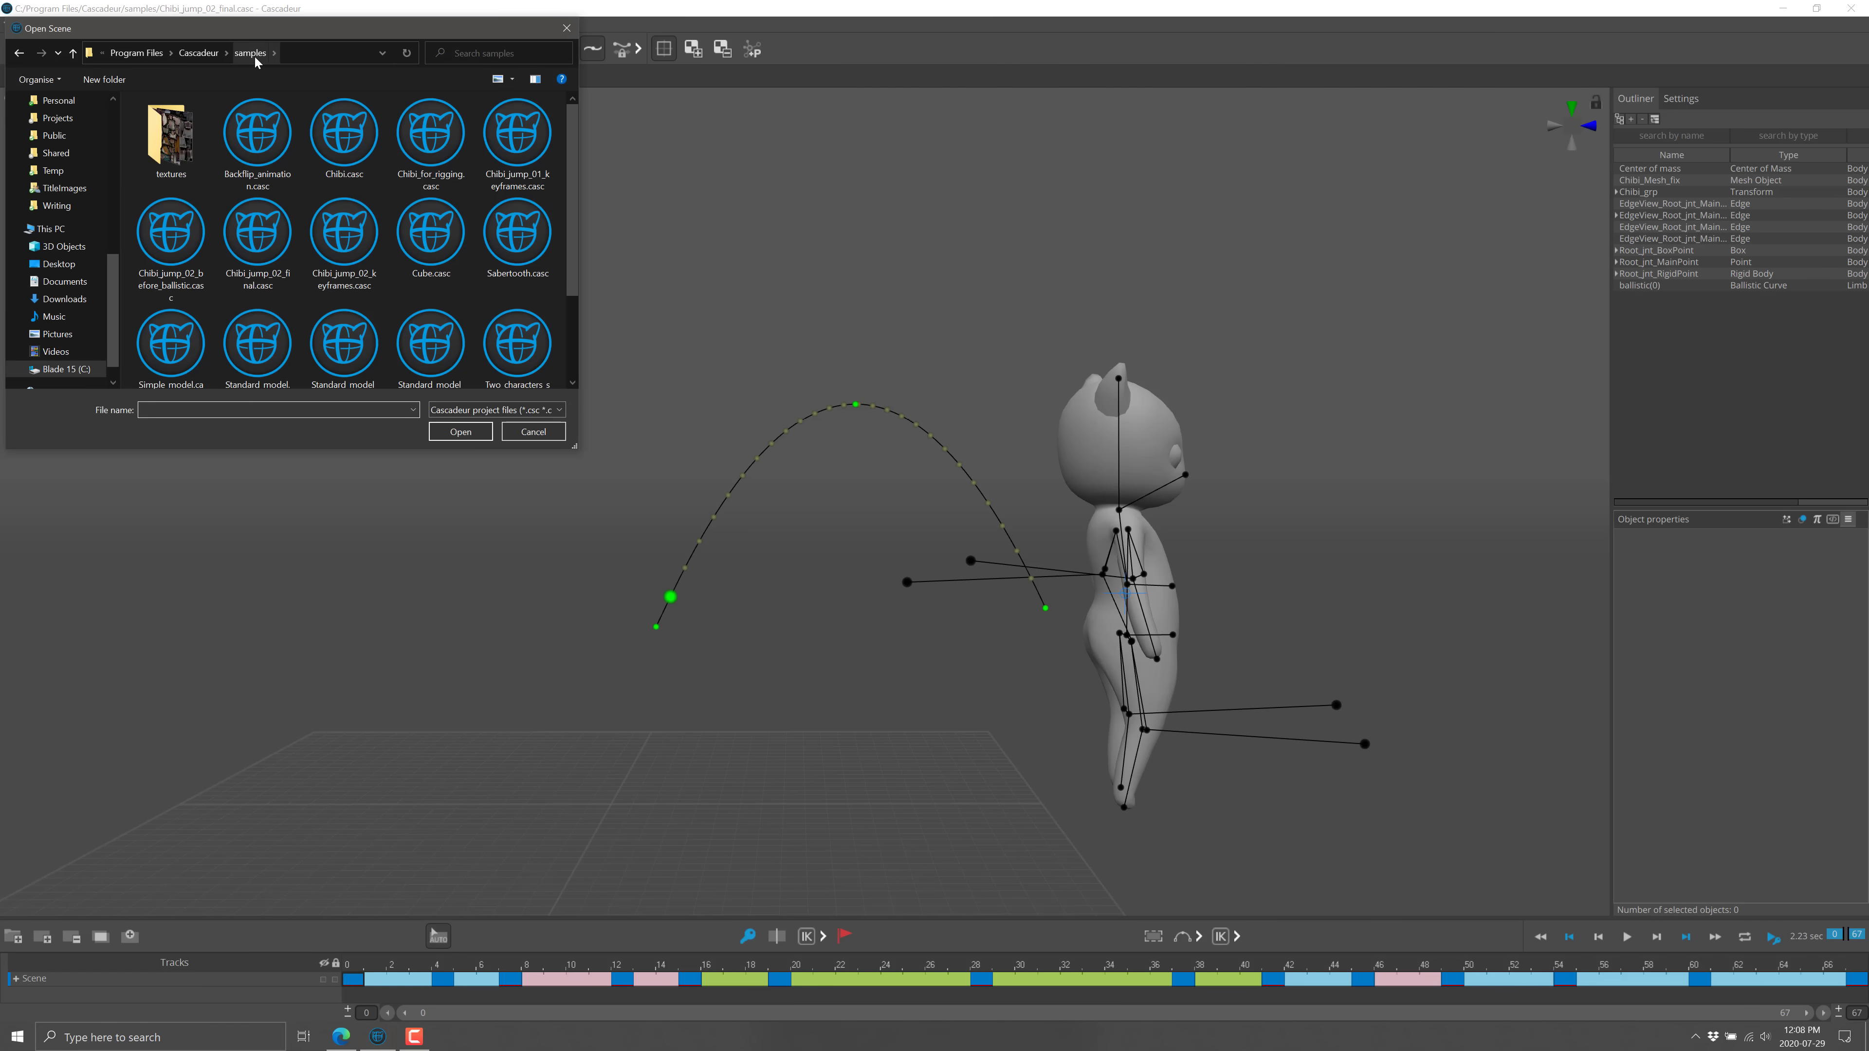
scroll(376, 250, "down", 1)
scroll(375, 250, "up", 1)
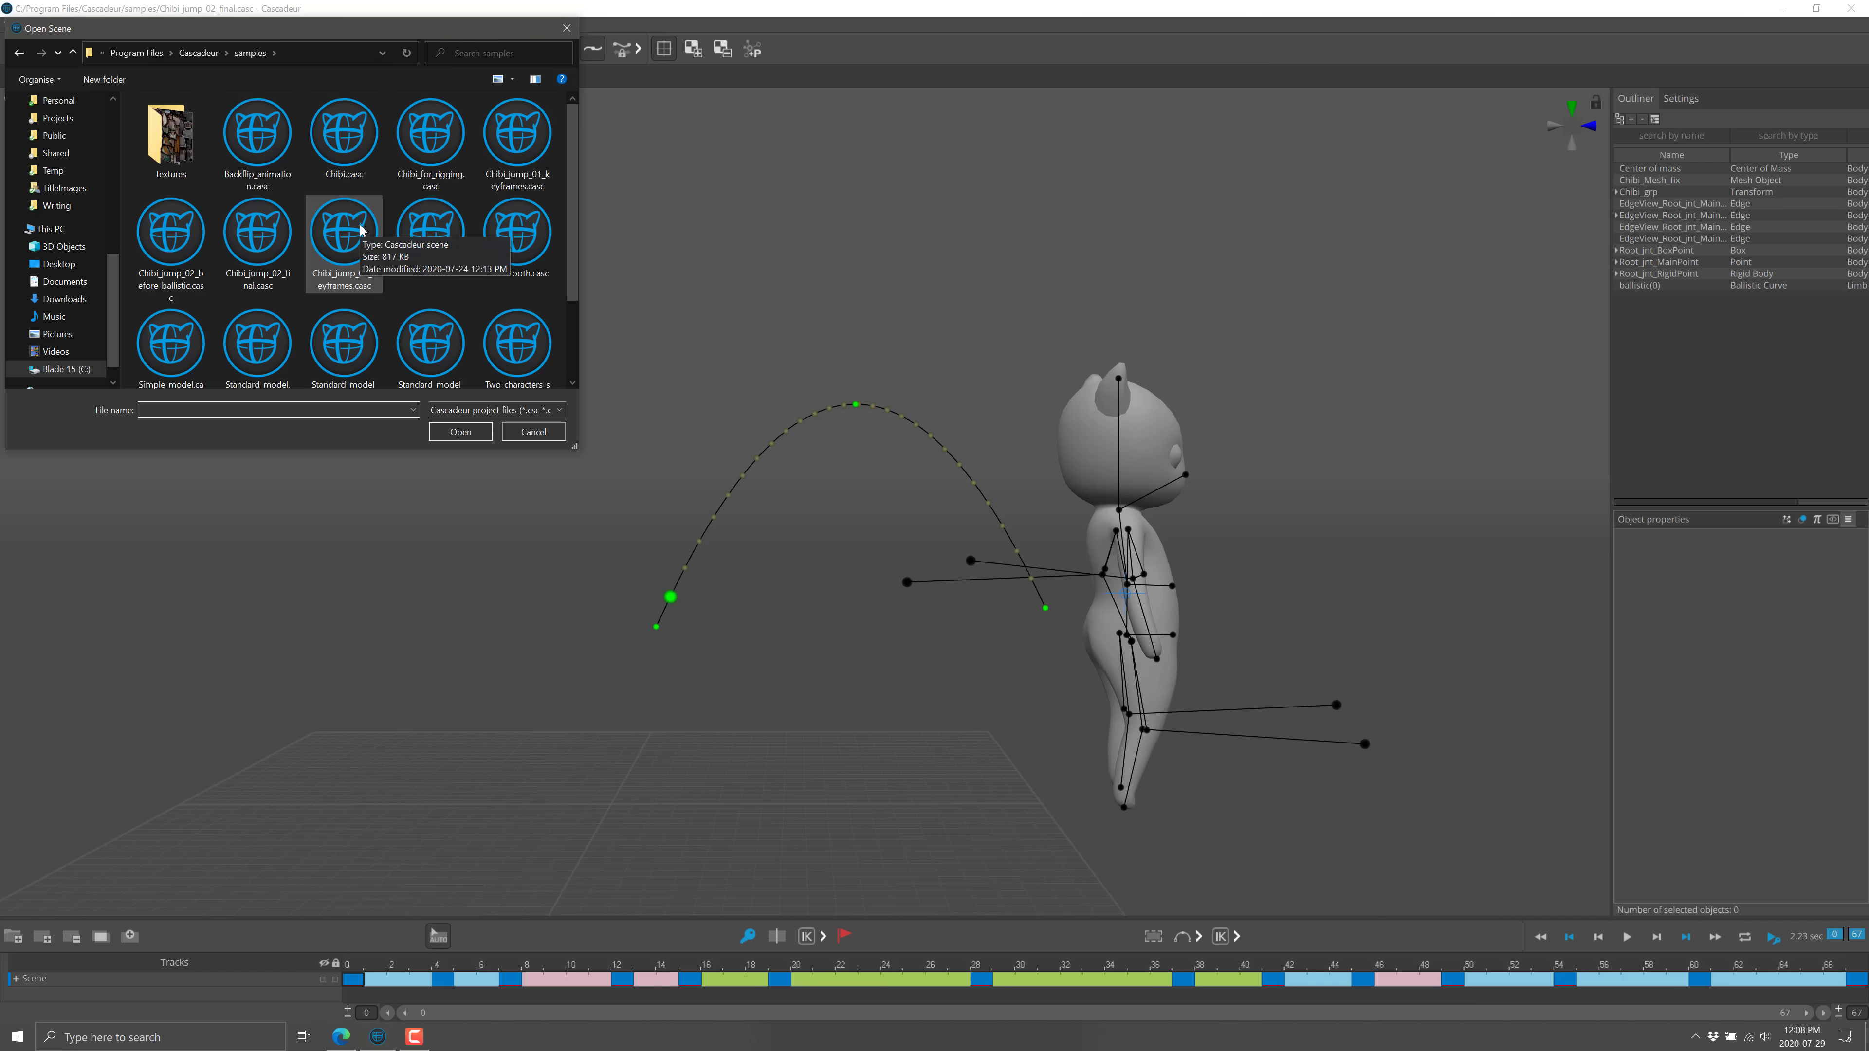
left_click(567, 27)
Open the rigging tools panel from the object options menu.
left_click(259, 24)
left_click(272, 30)
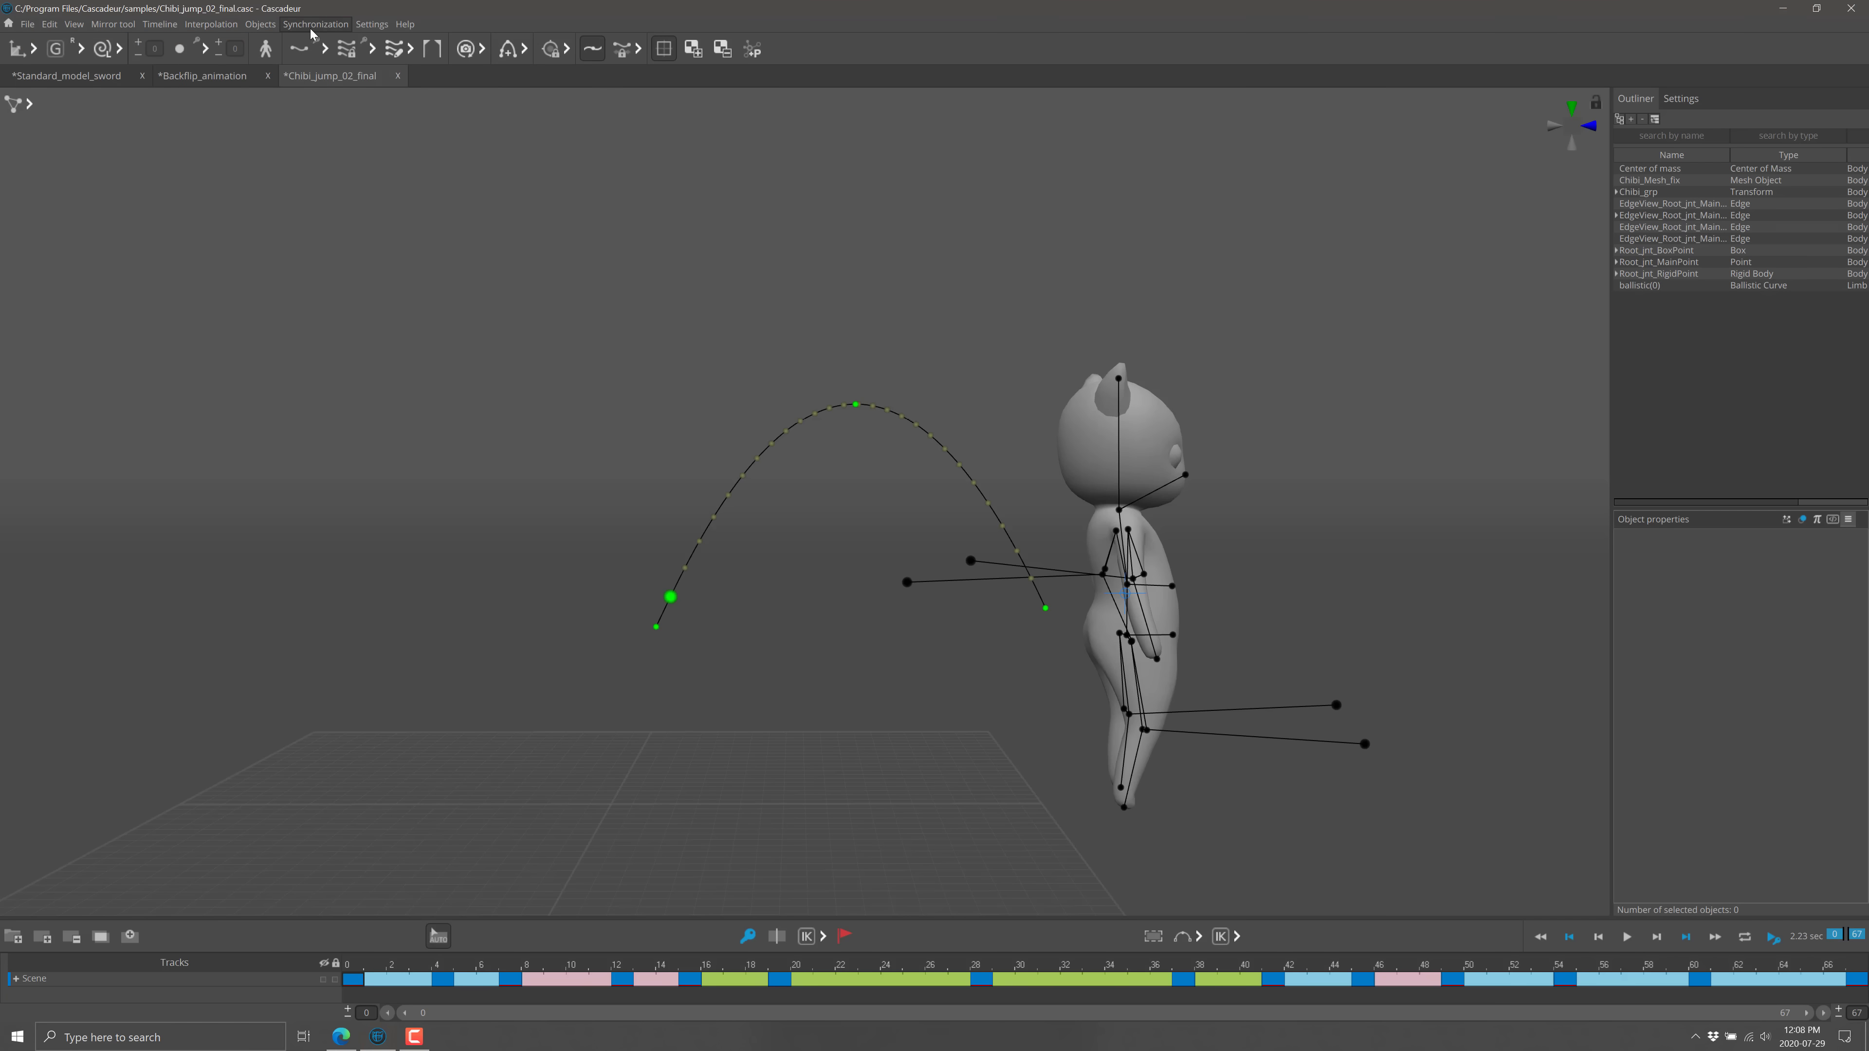
left_click(260, 24)
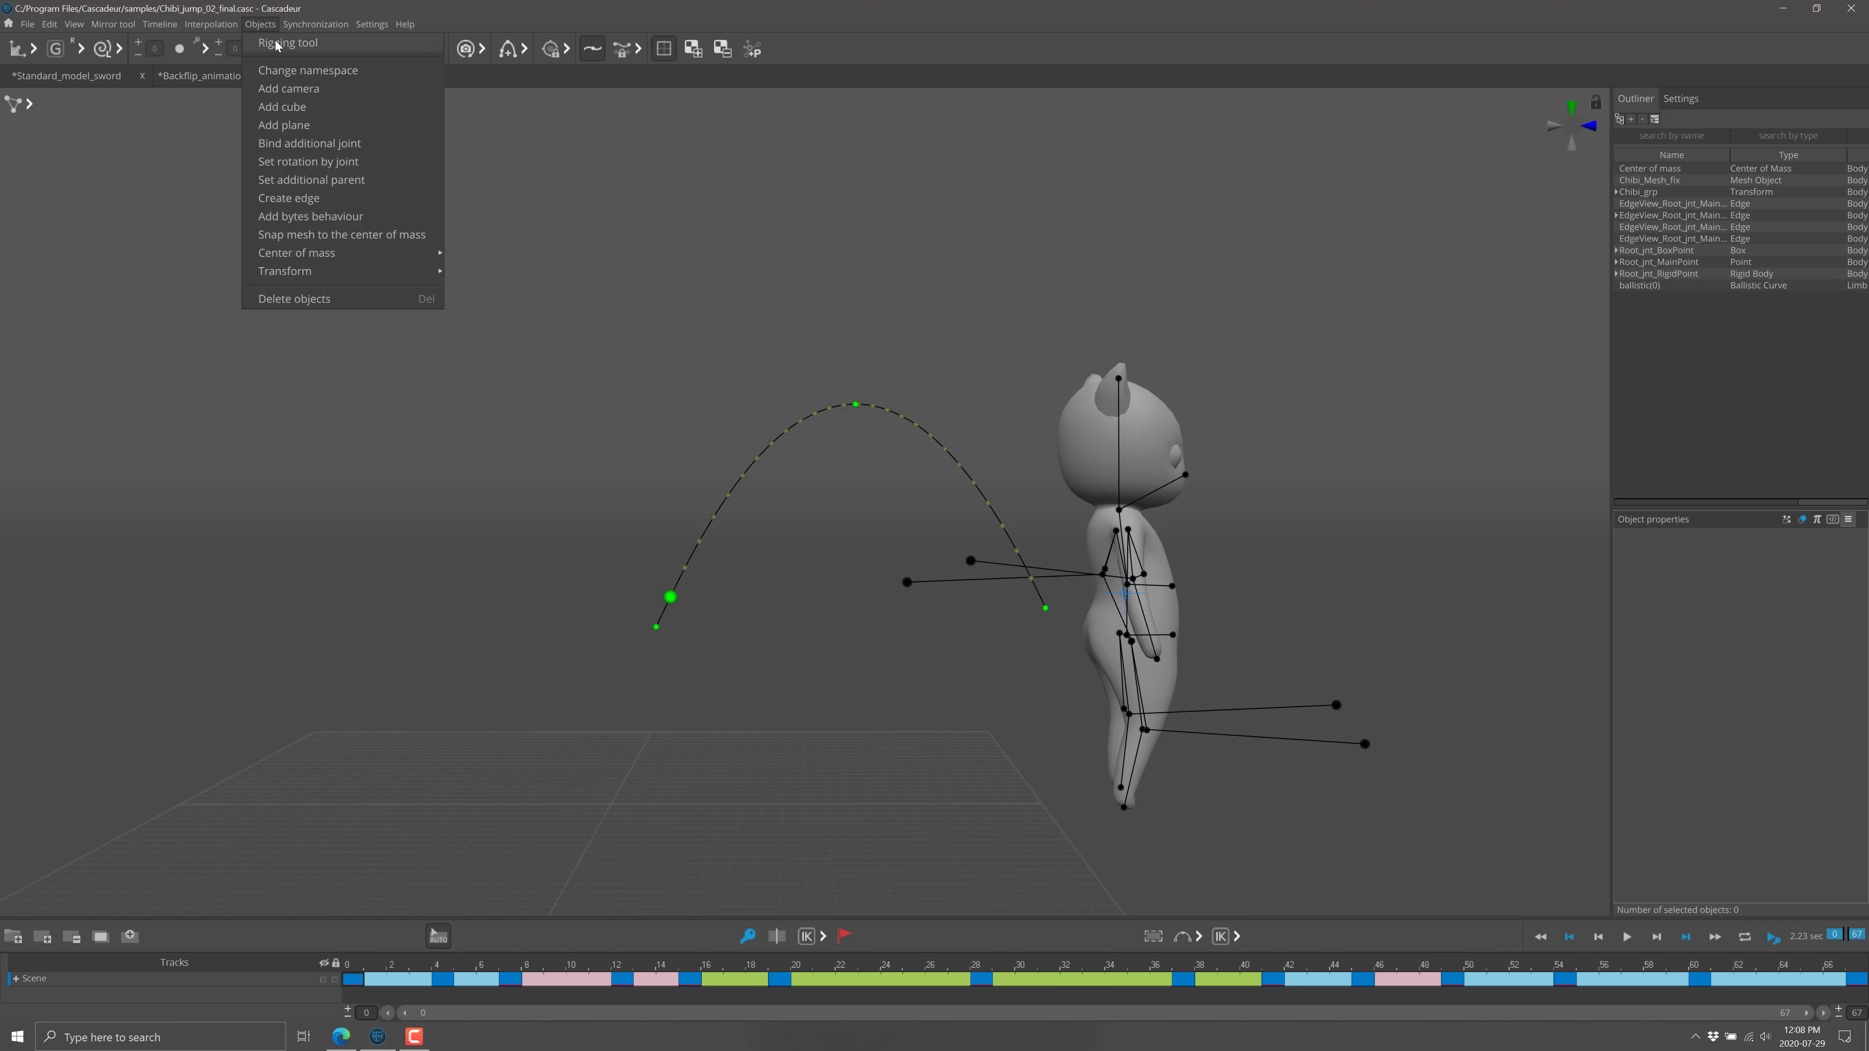
left_click(268, 41)
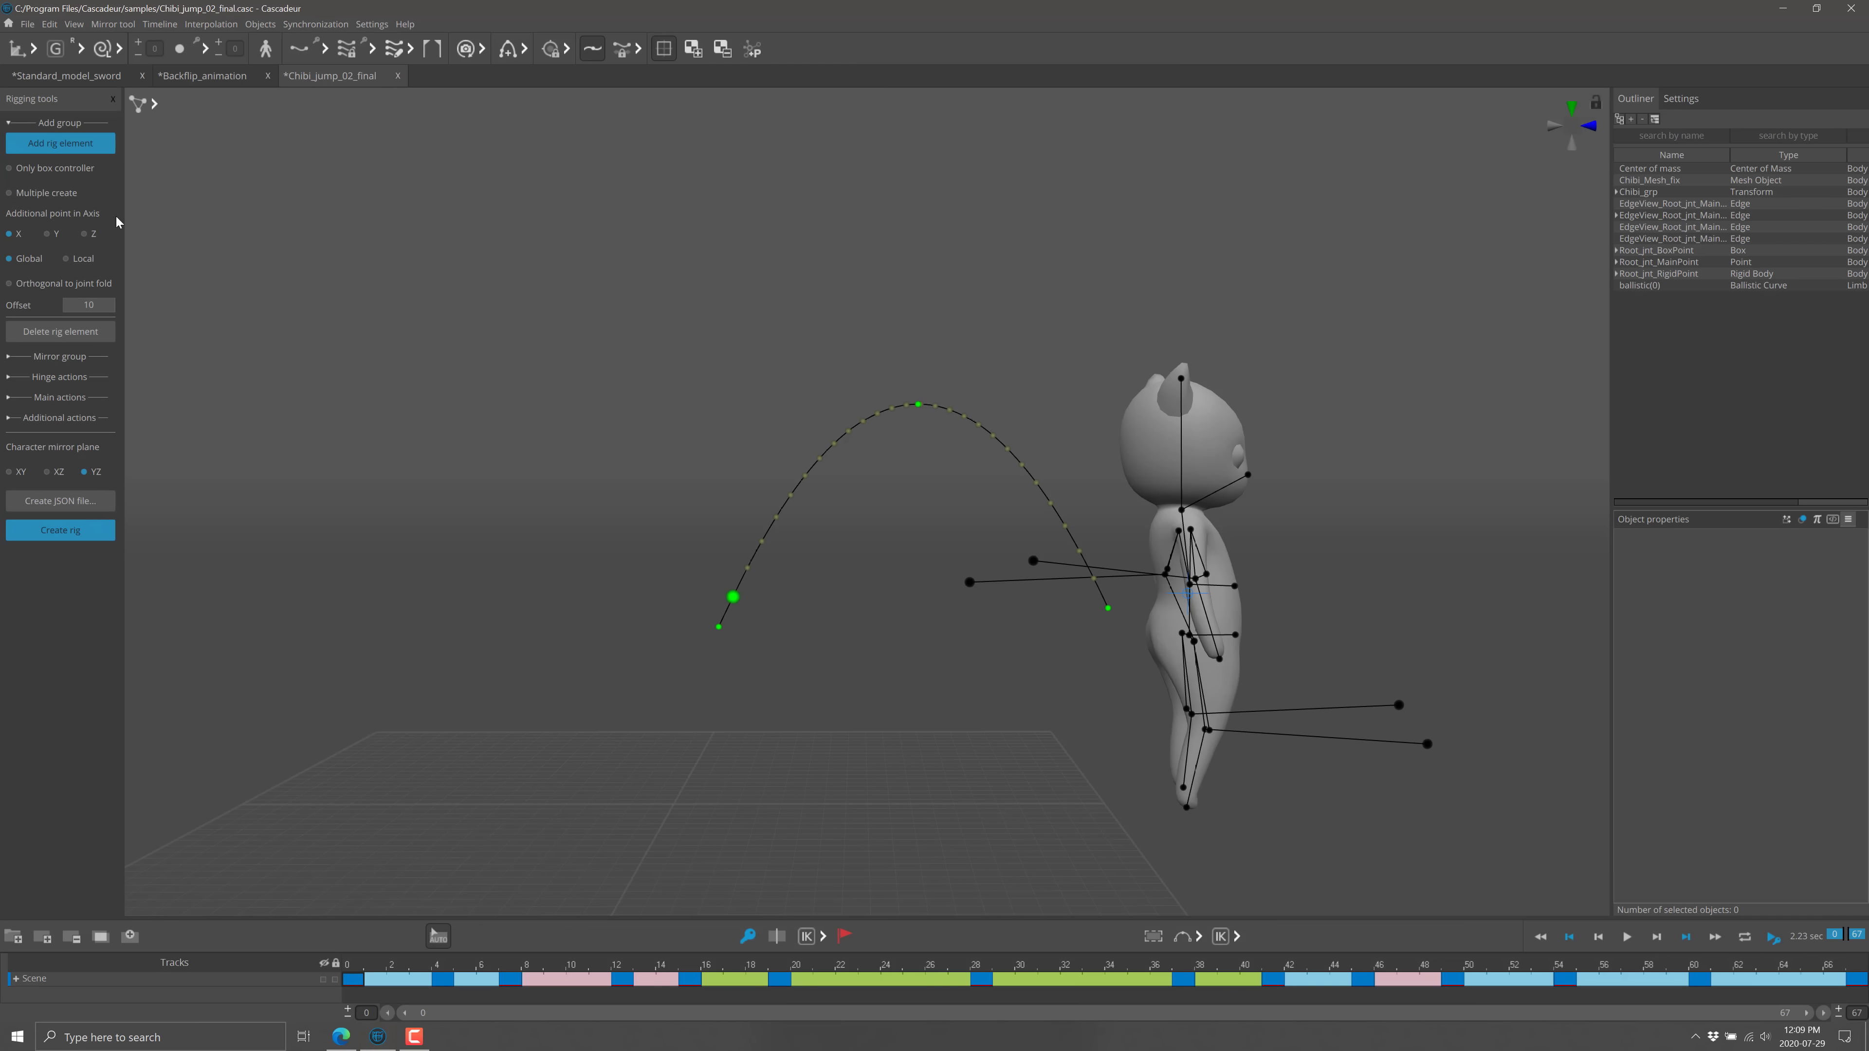
Show the File menu's Import Fbx/Dae and Export Fbx/Dae submenus.
left_click(26, 25)
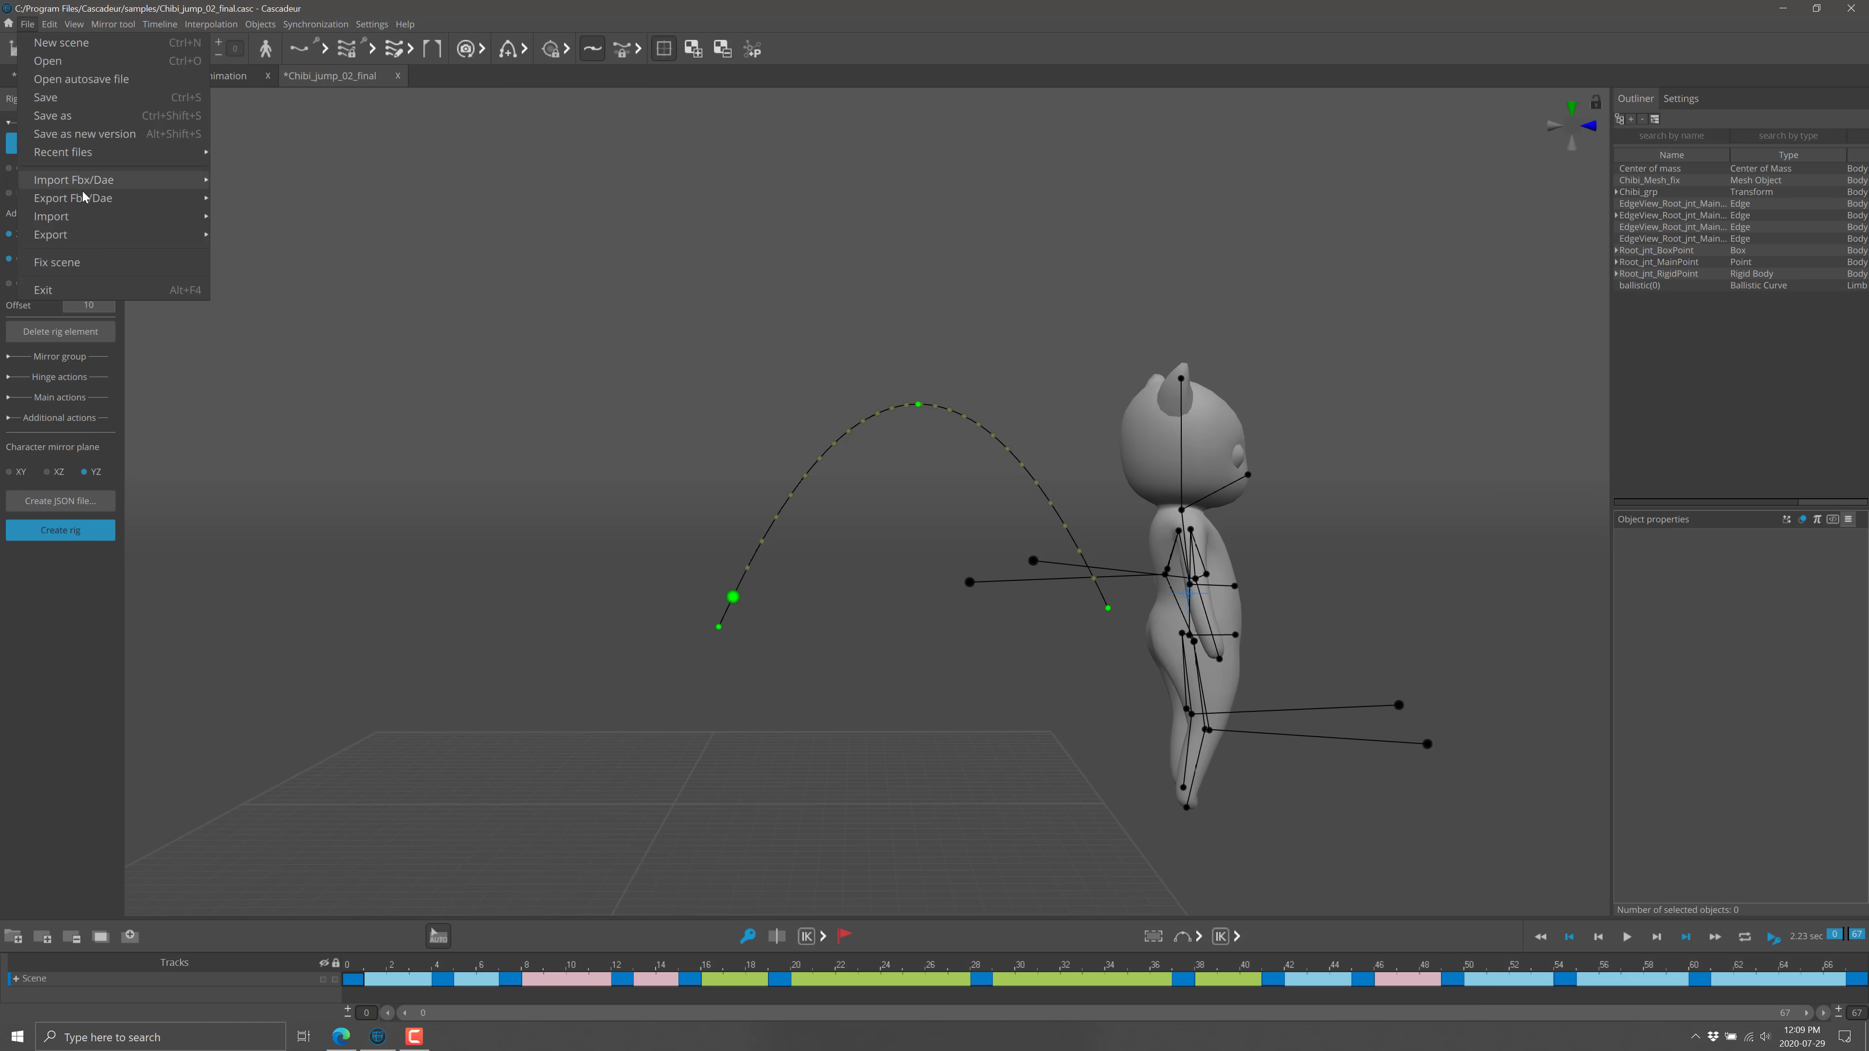
mouse_move(90, 200)
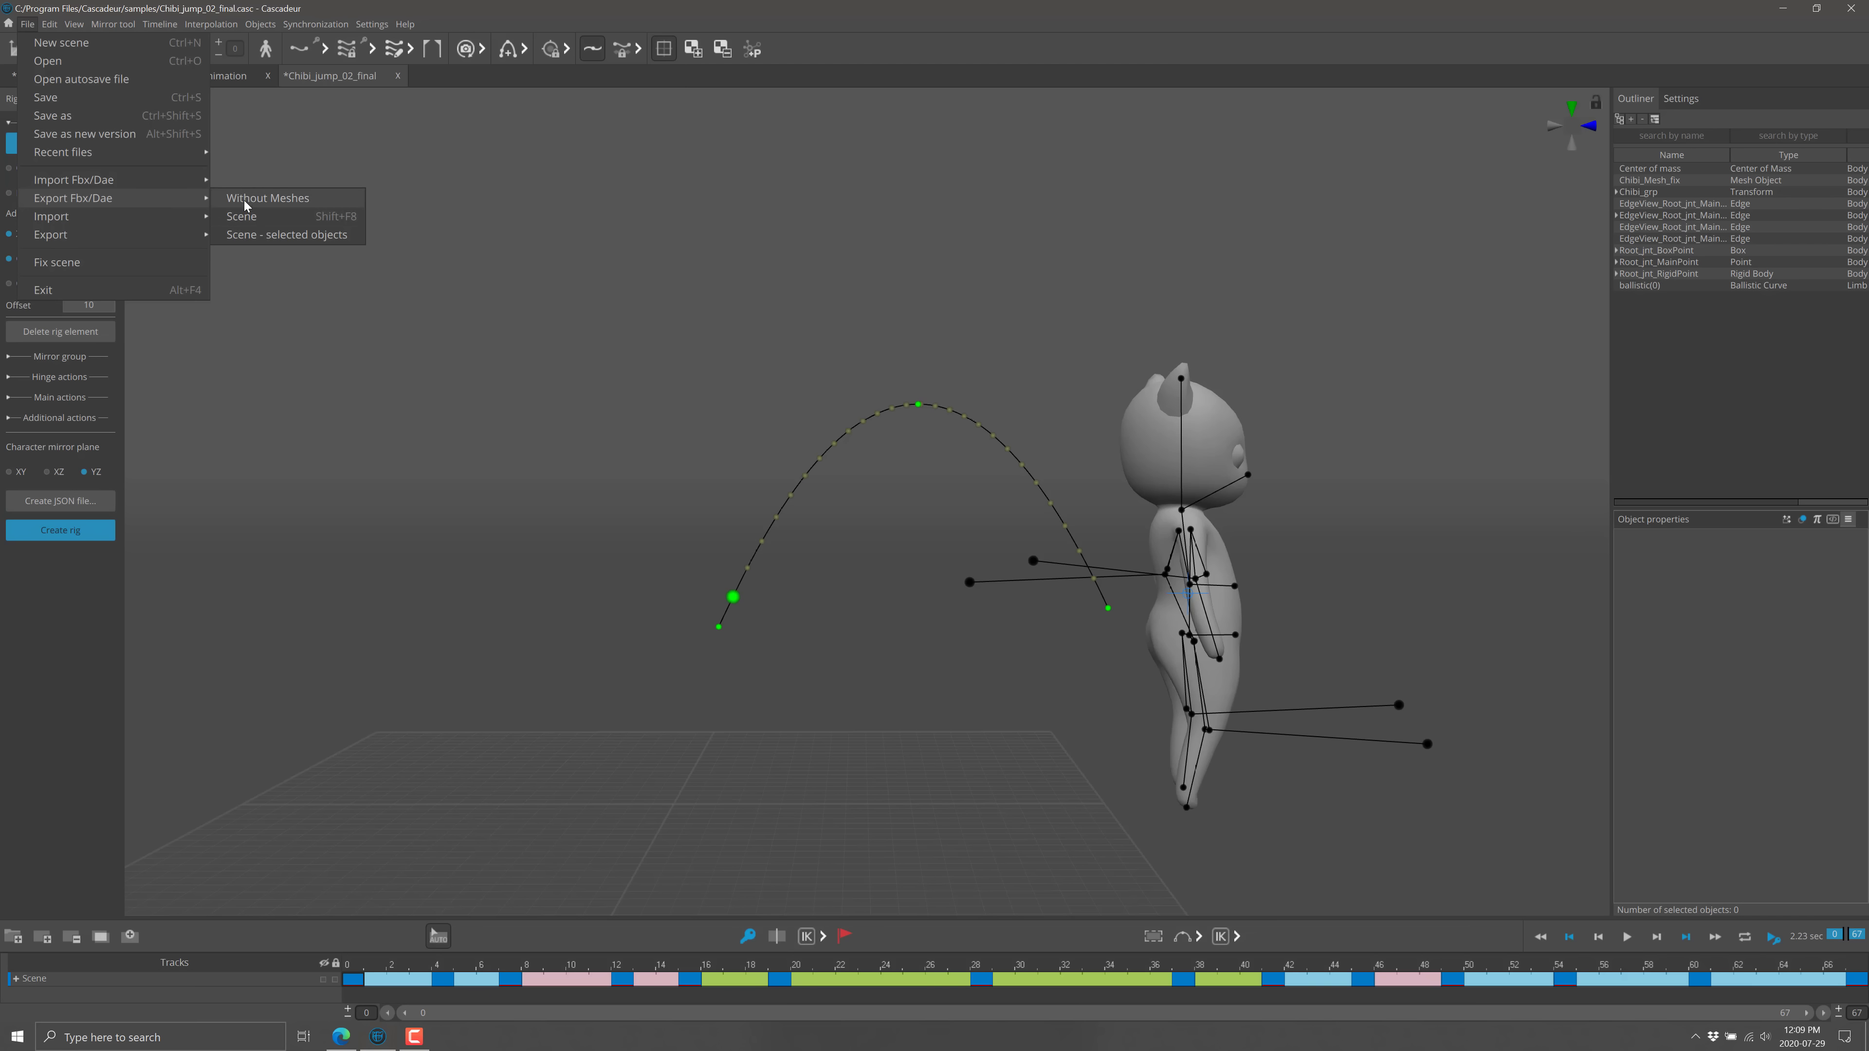
mouse_move(170, 244)
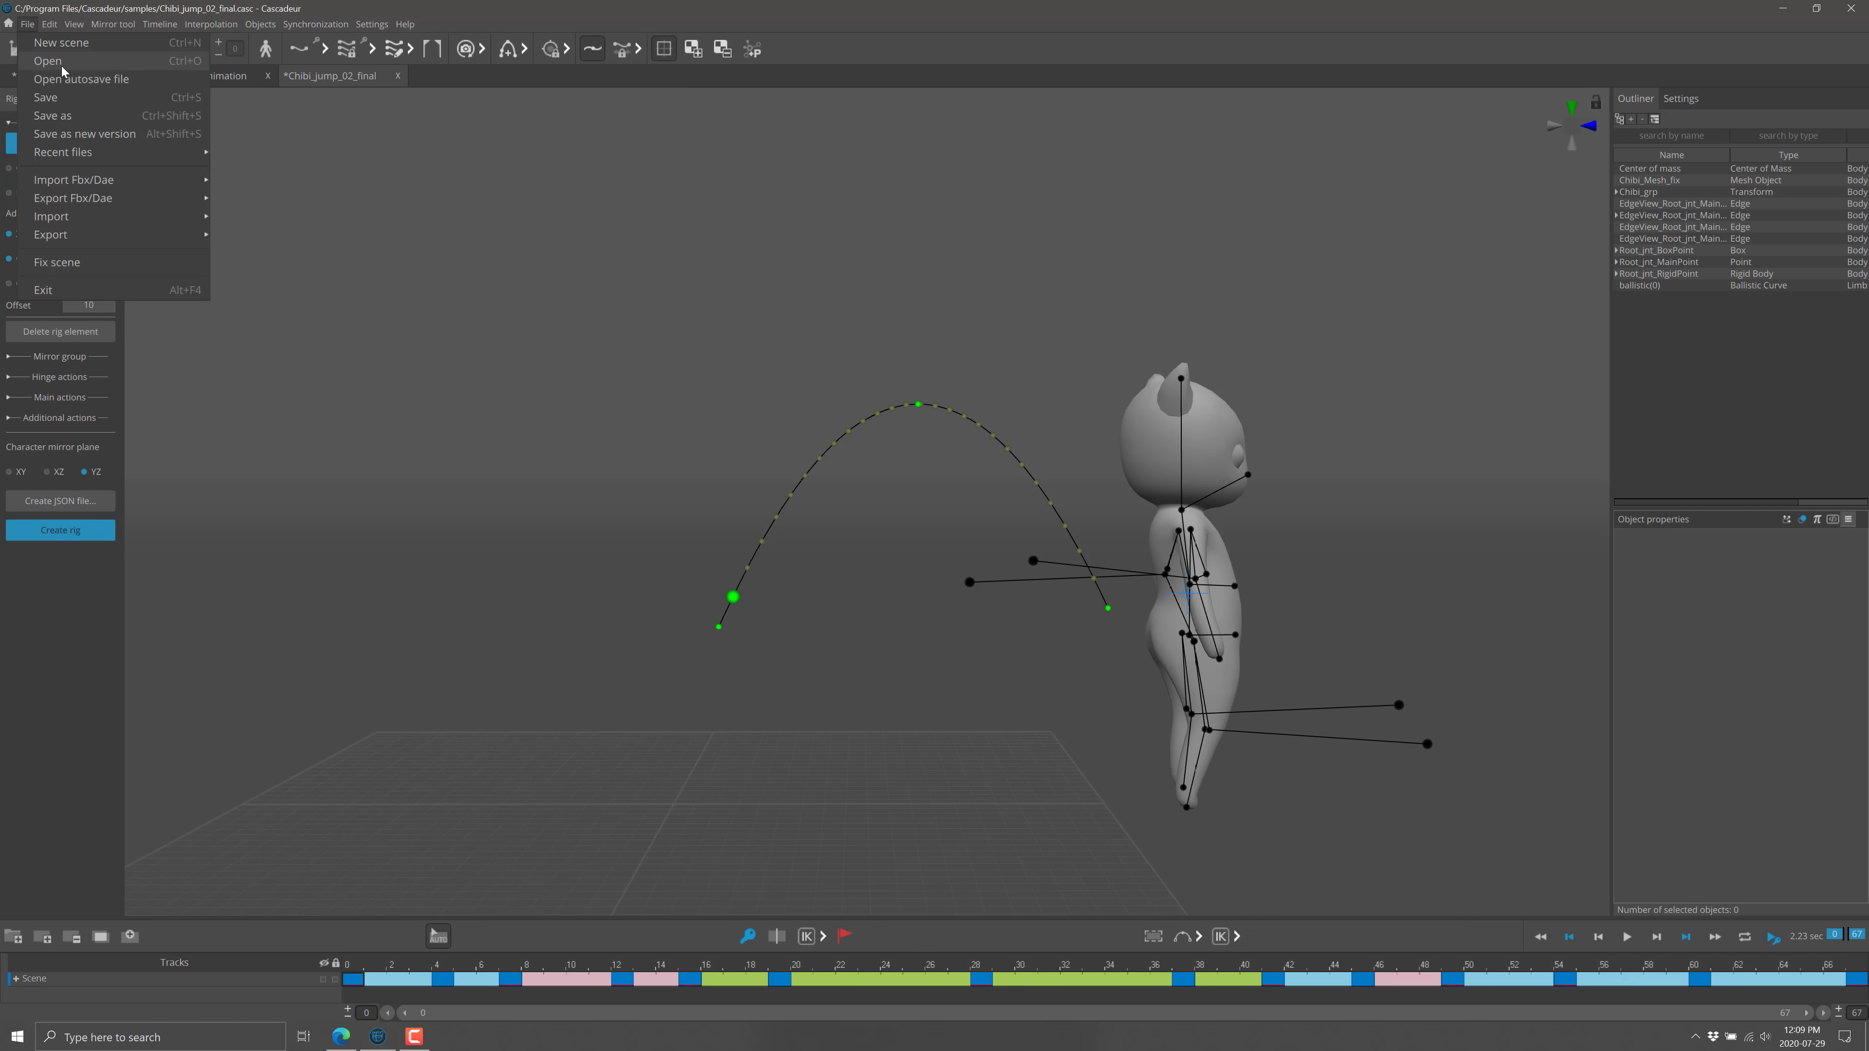
Open UE4_SK_Mannequin.casc and cycle the rig display modes to the joints-and-bones skeleton.
left_click(49, 61)
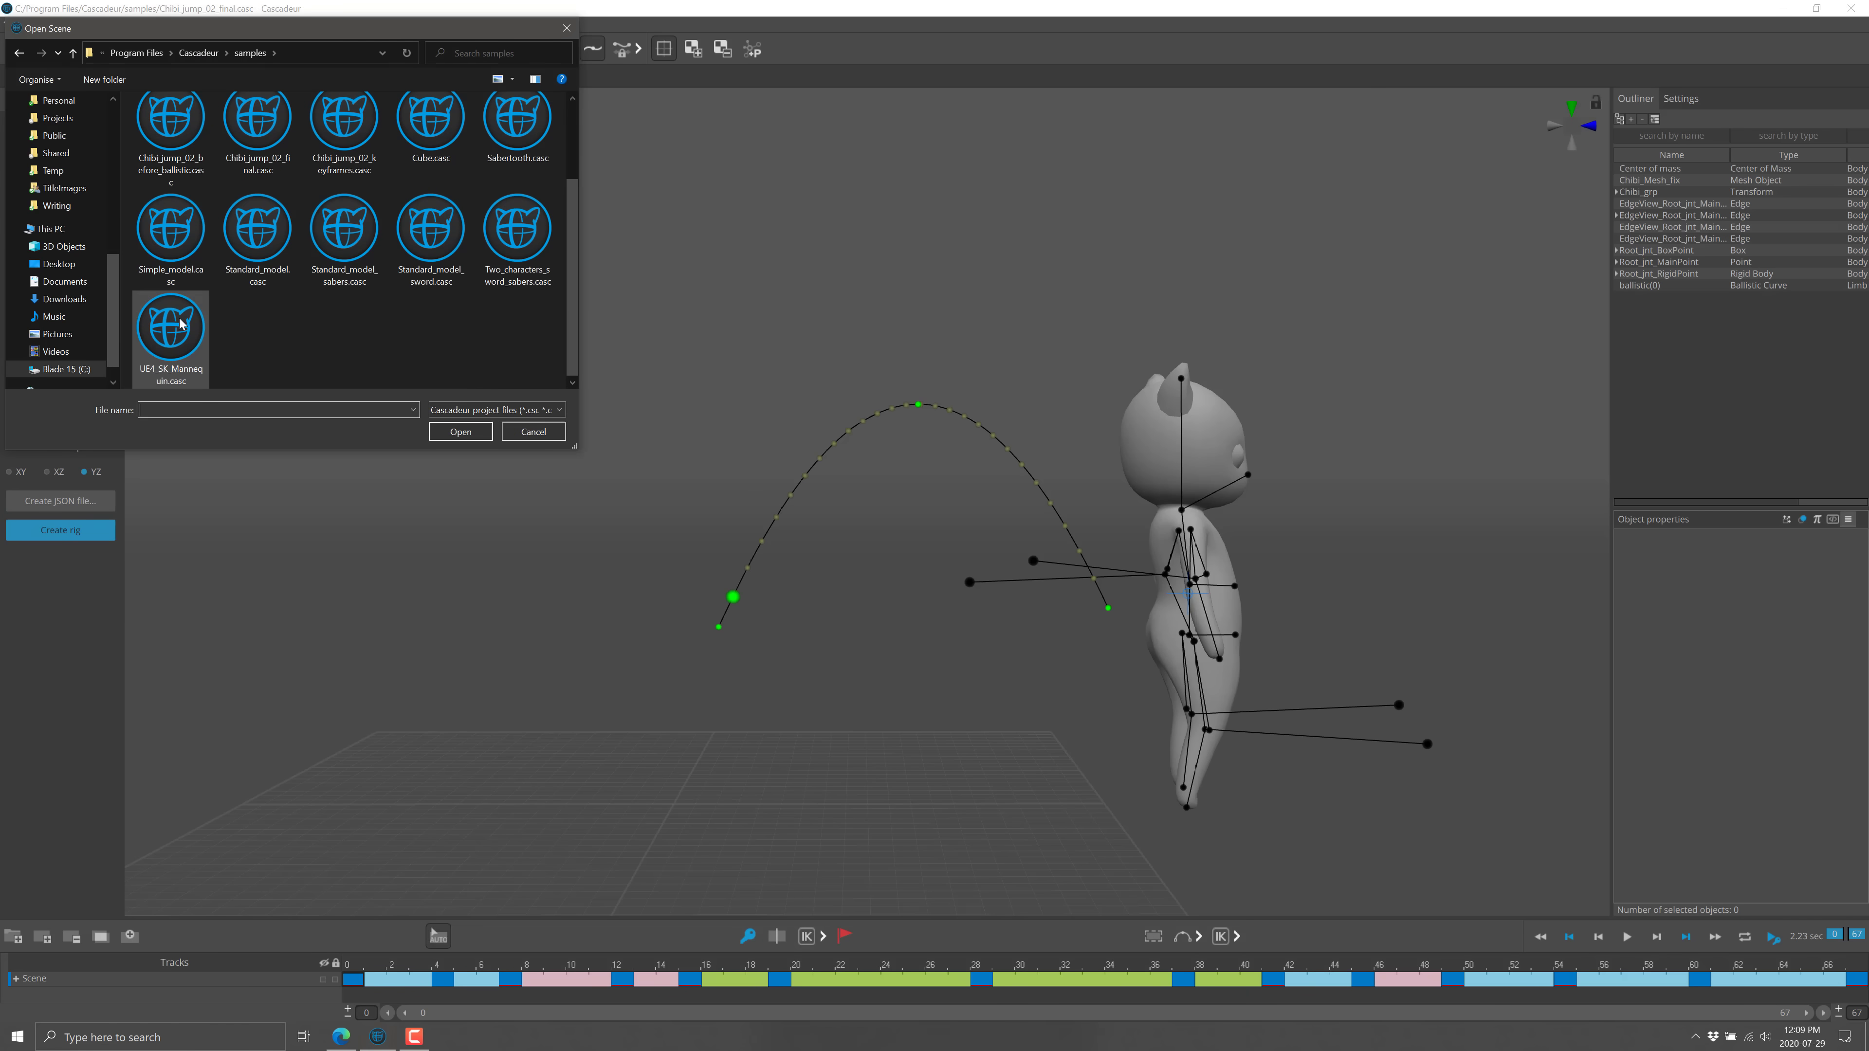
double_click(181, 324)
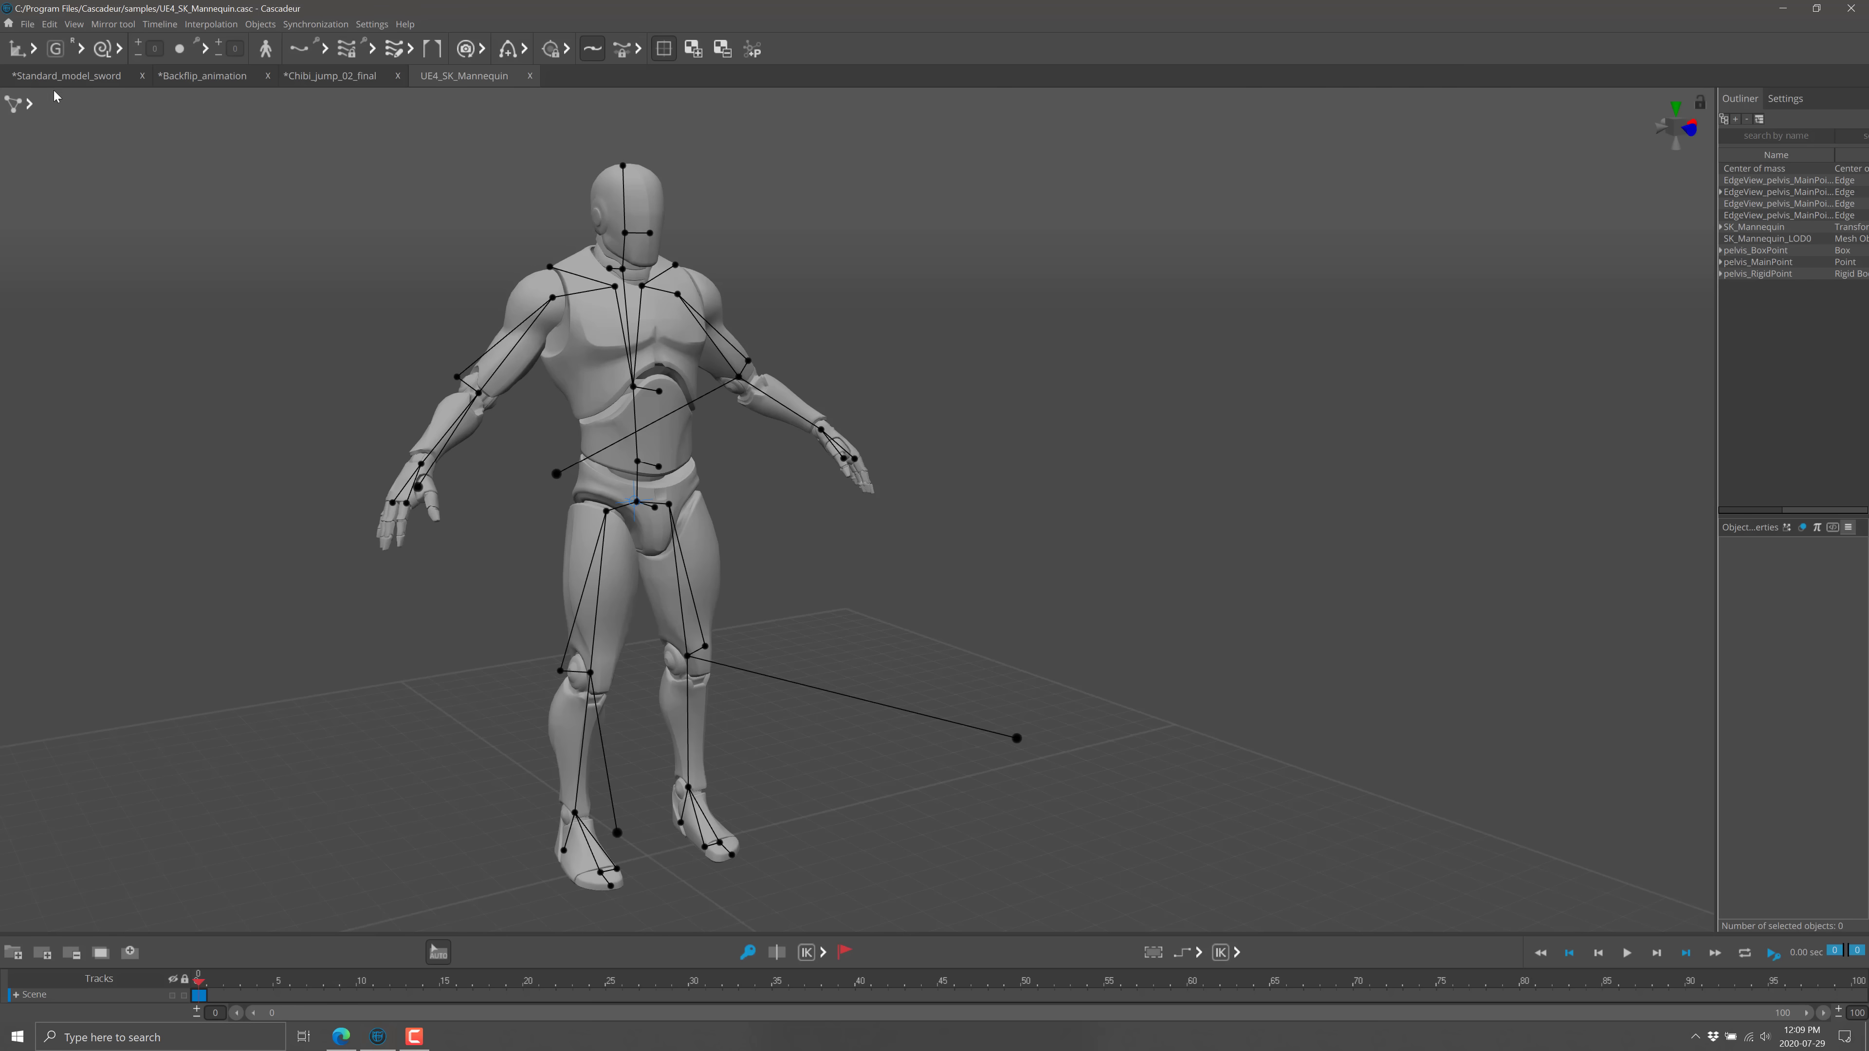
left_click(13, 105)
left_click(13, 106)
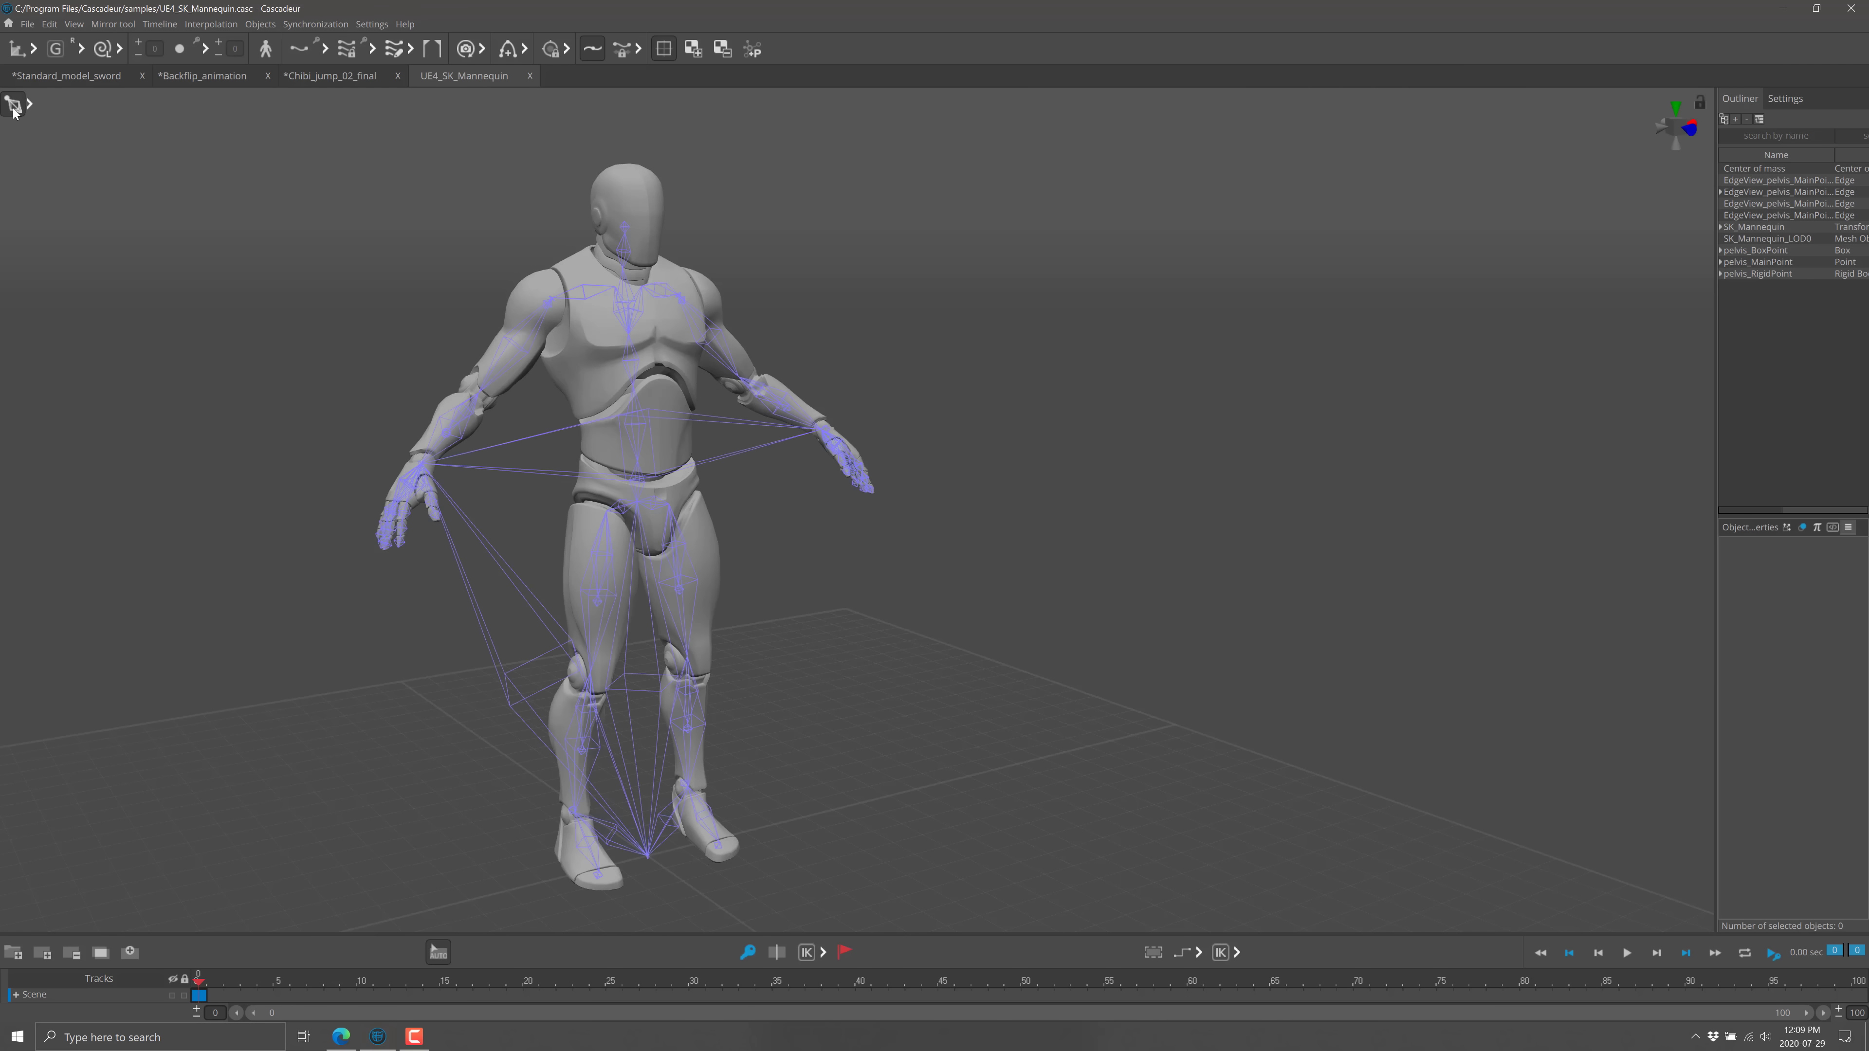
left_click(14, 107)
left_click(13, 108)
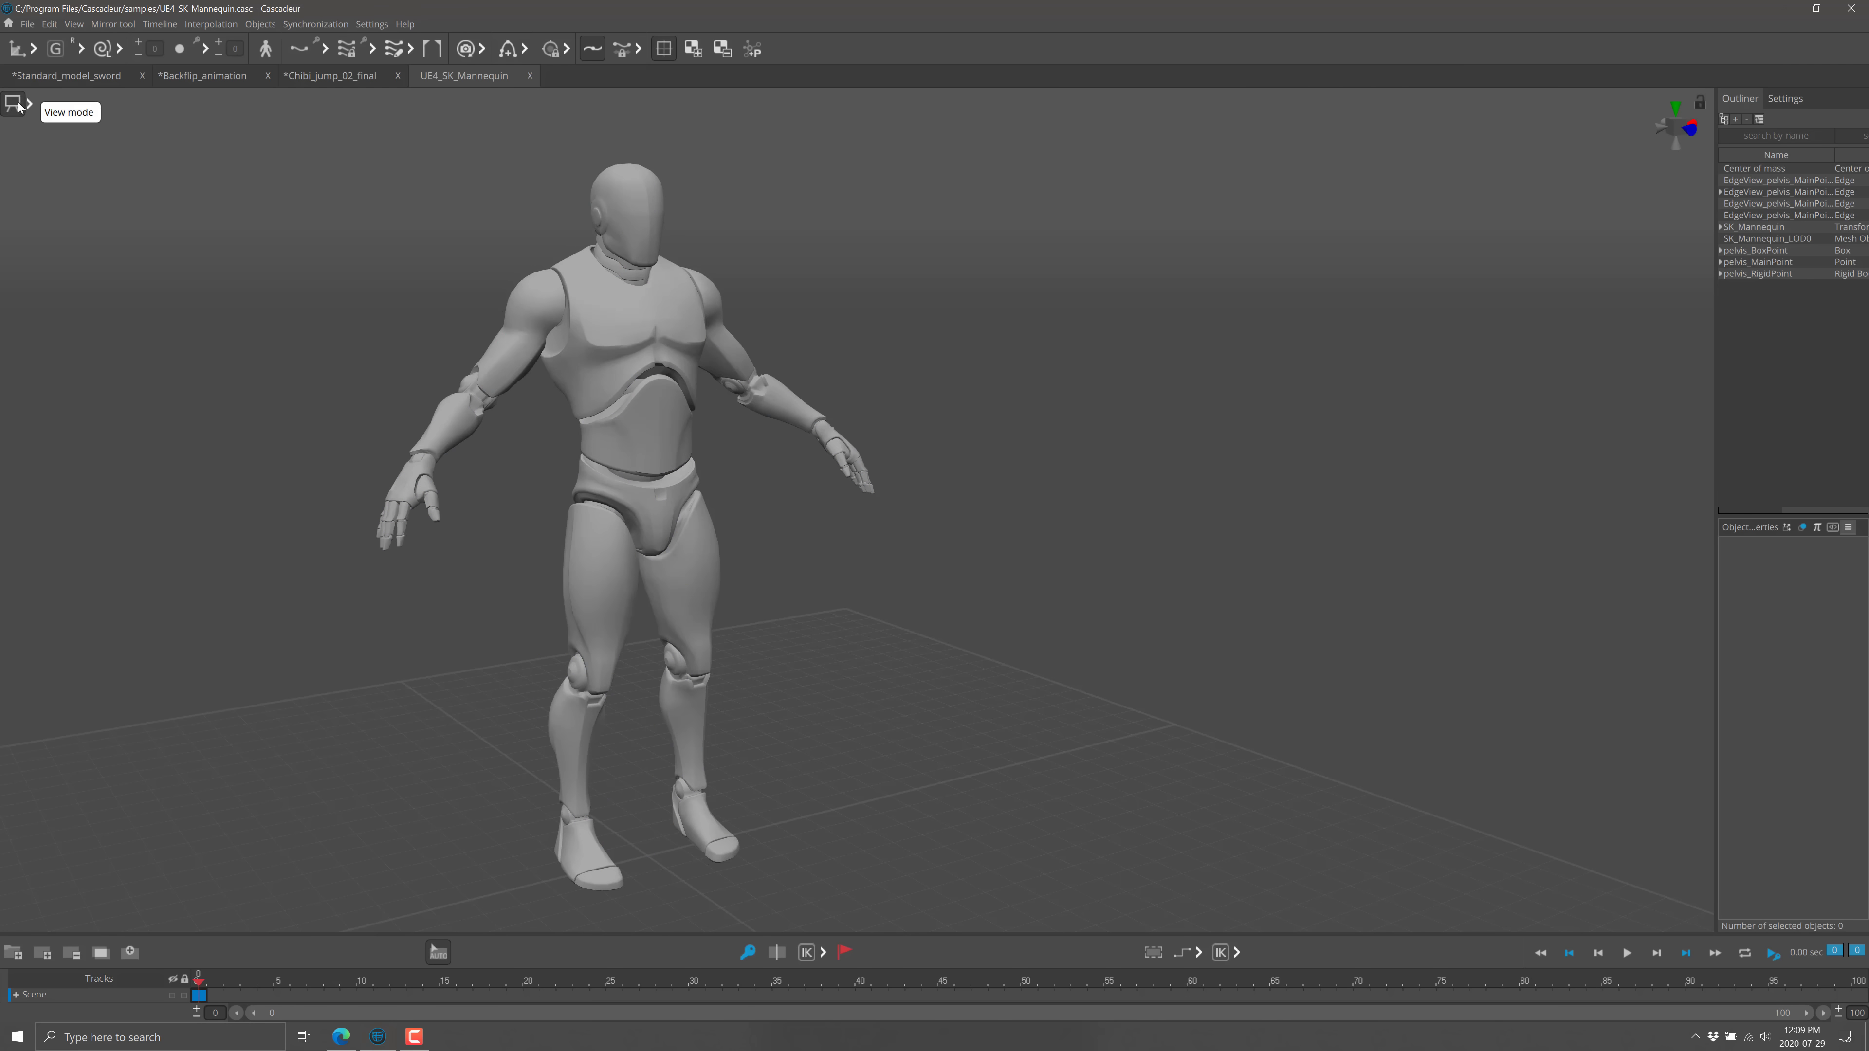
left_click(30, 105)
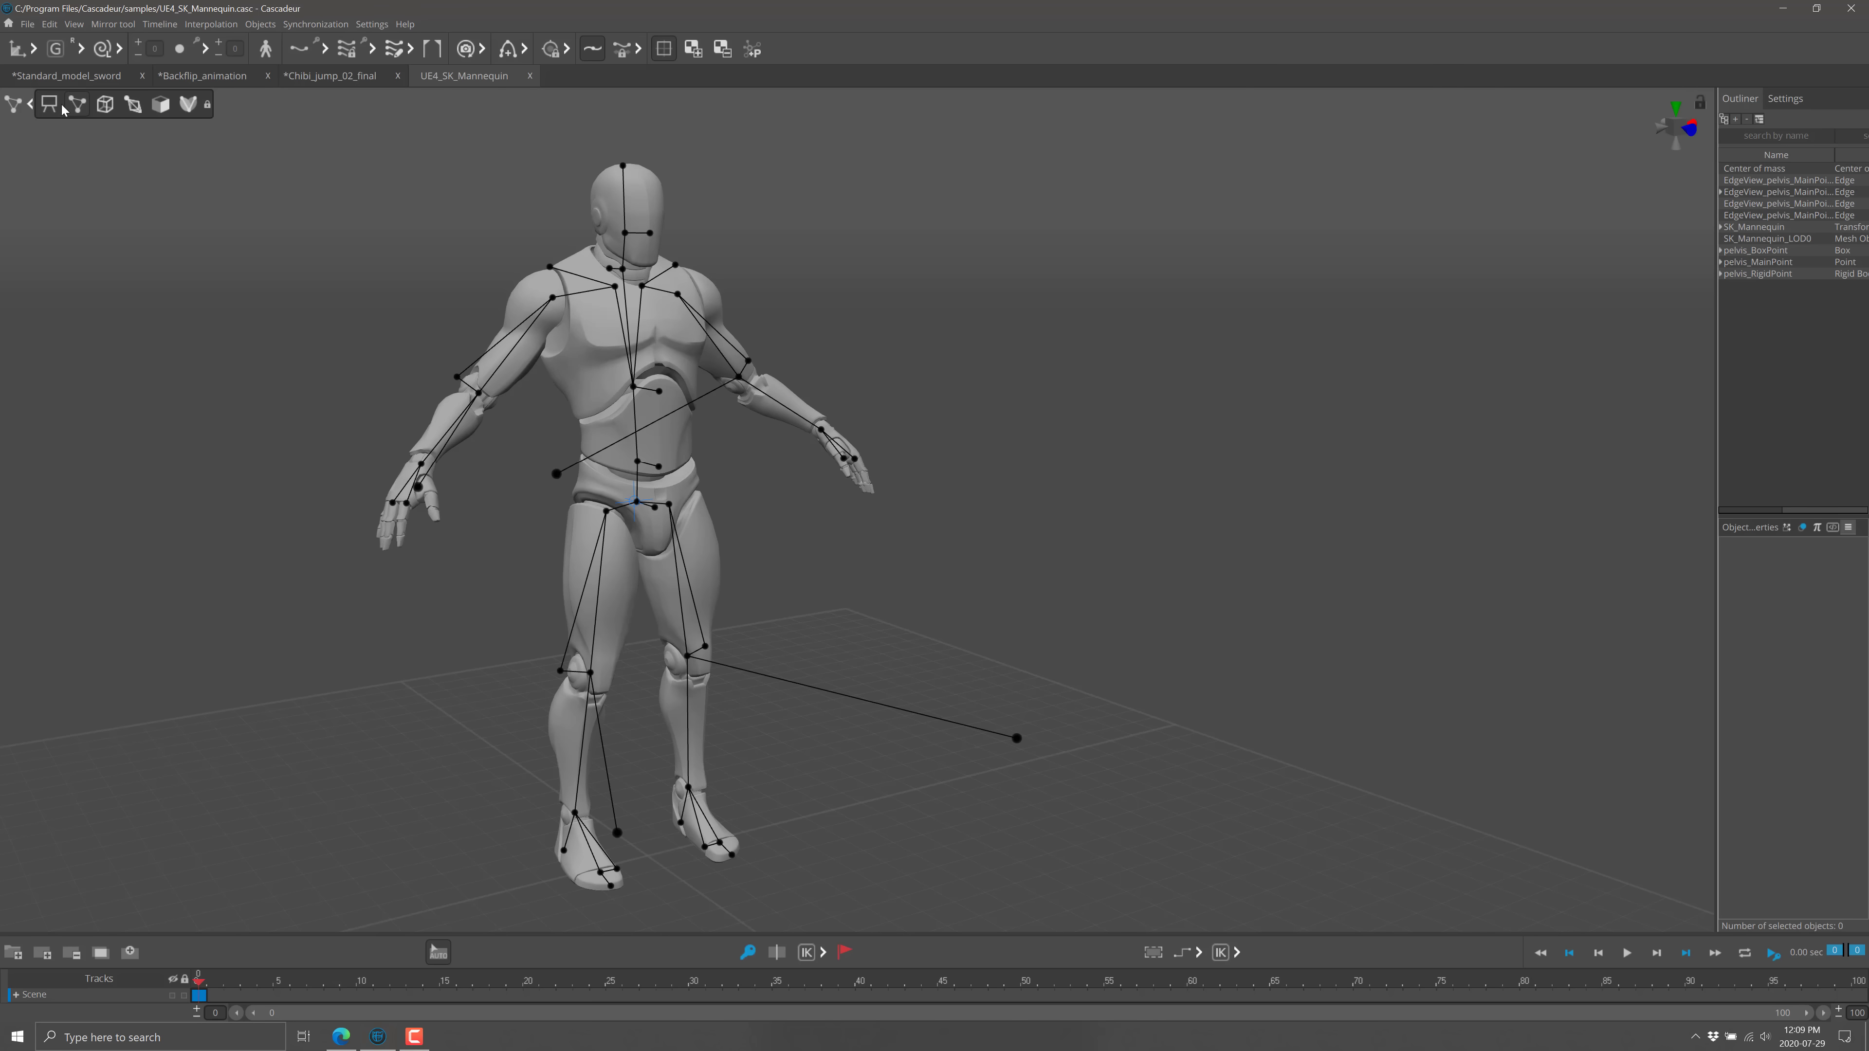
left_click(10, 103)
In the browser, toggle full screen and scroll the home page to 'Why Cascadeur ?', then return.
key("alt+Tab")
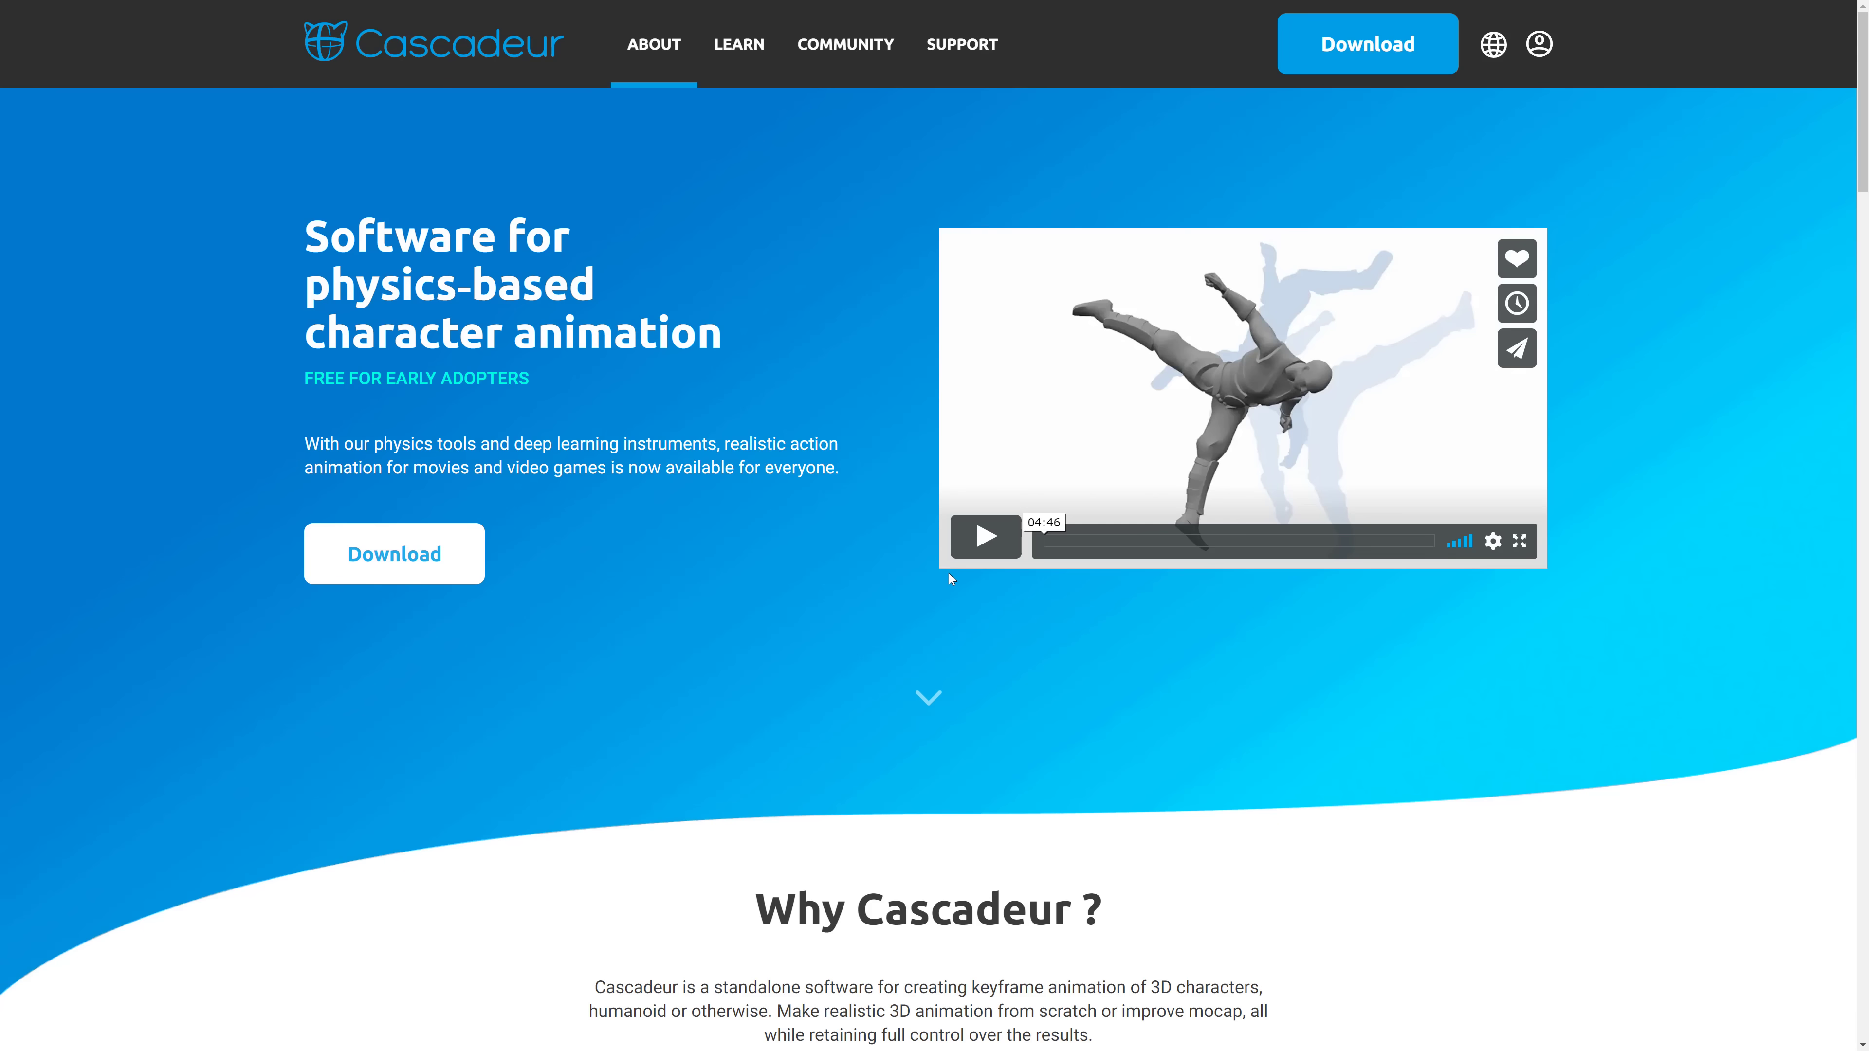
key("F11")
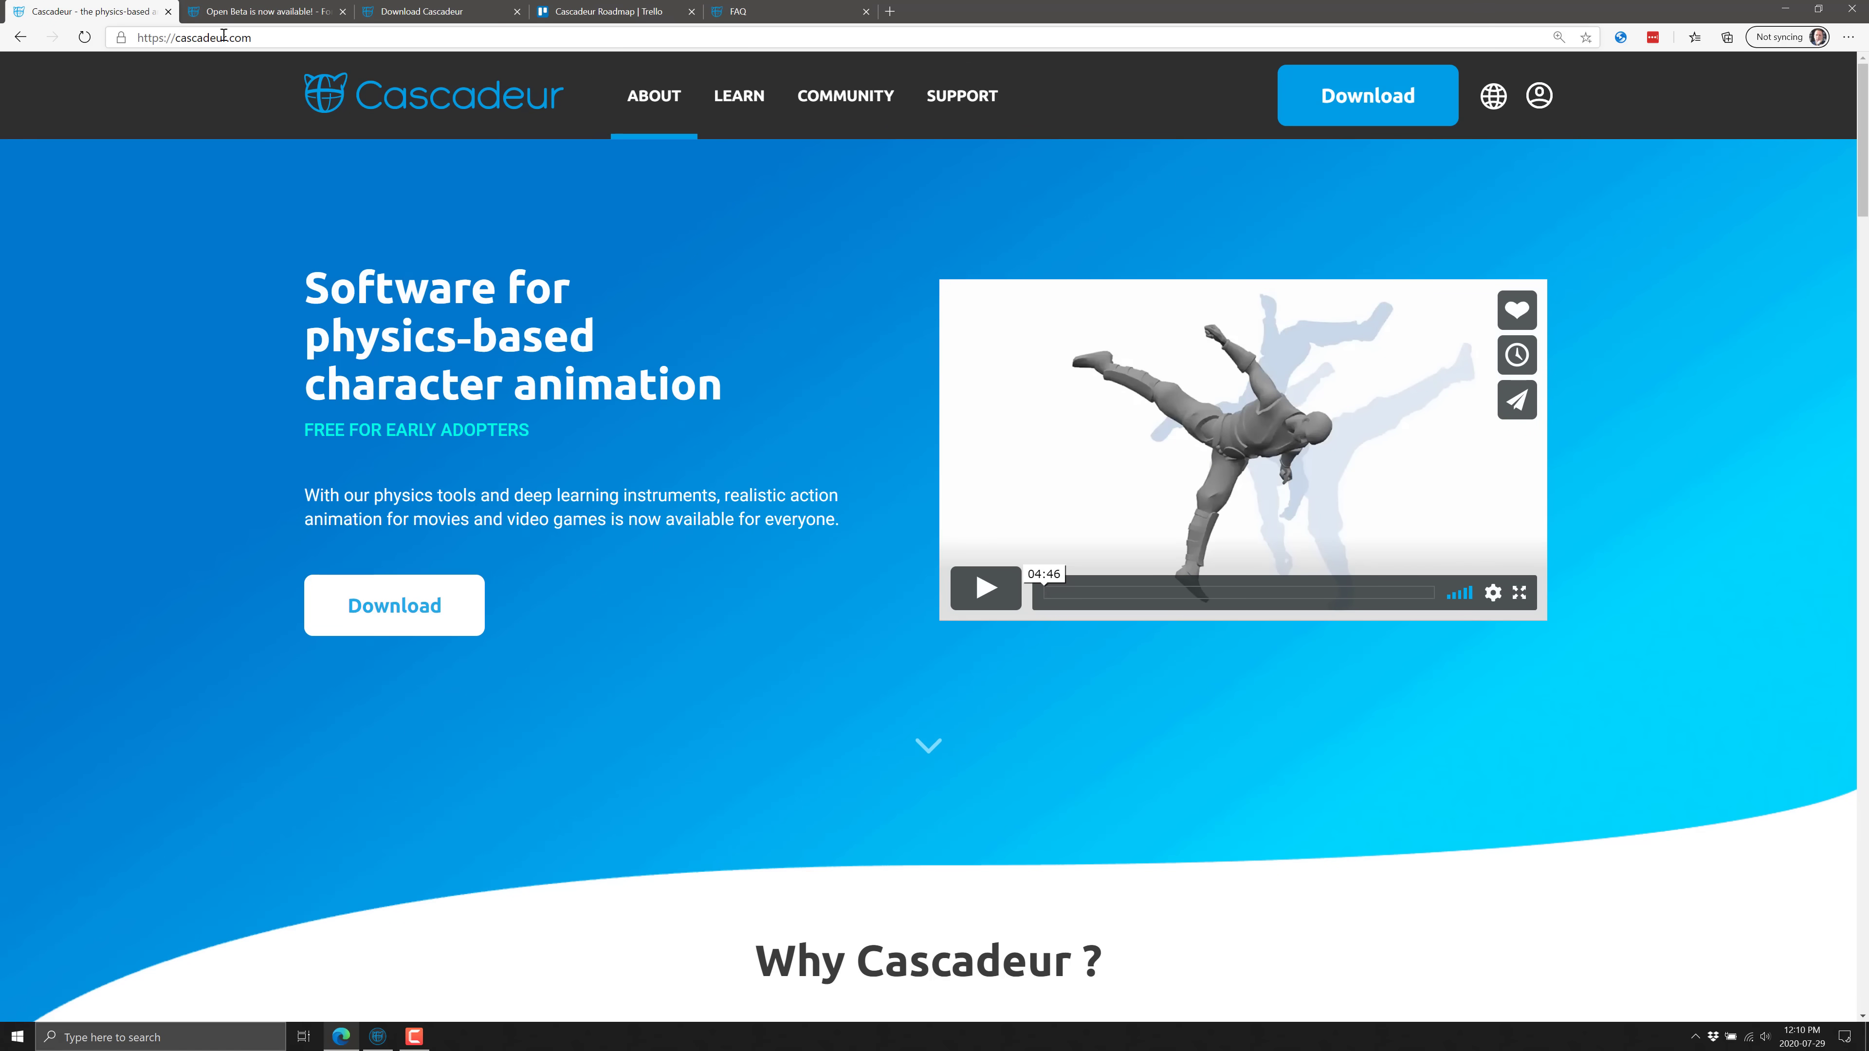
key("F11")
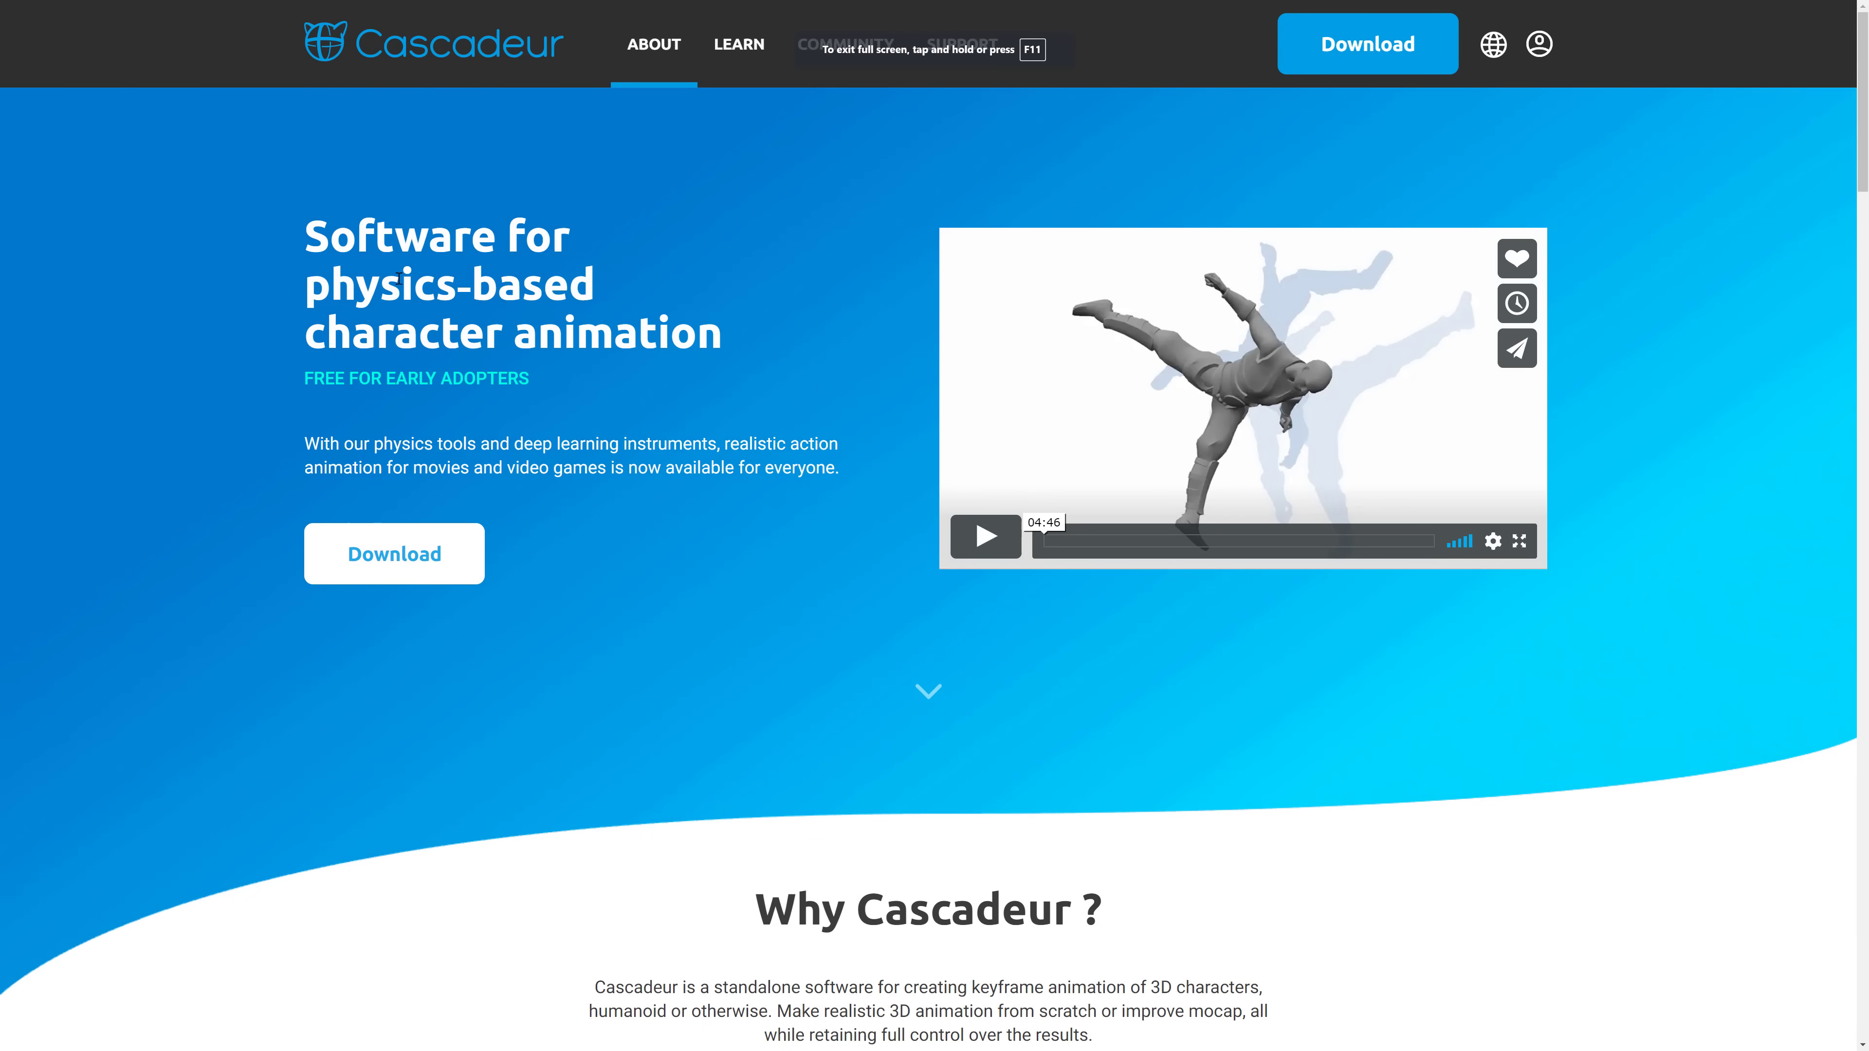
scroll(498, 353, "down", 7)
scroll(431, 214, "up", 5)
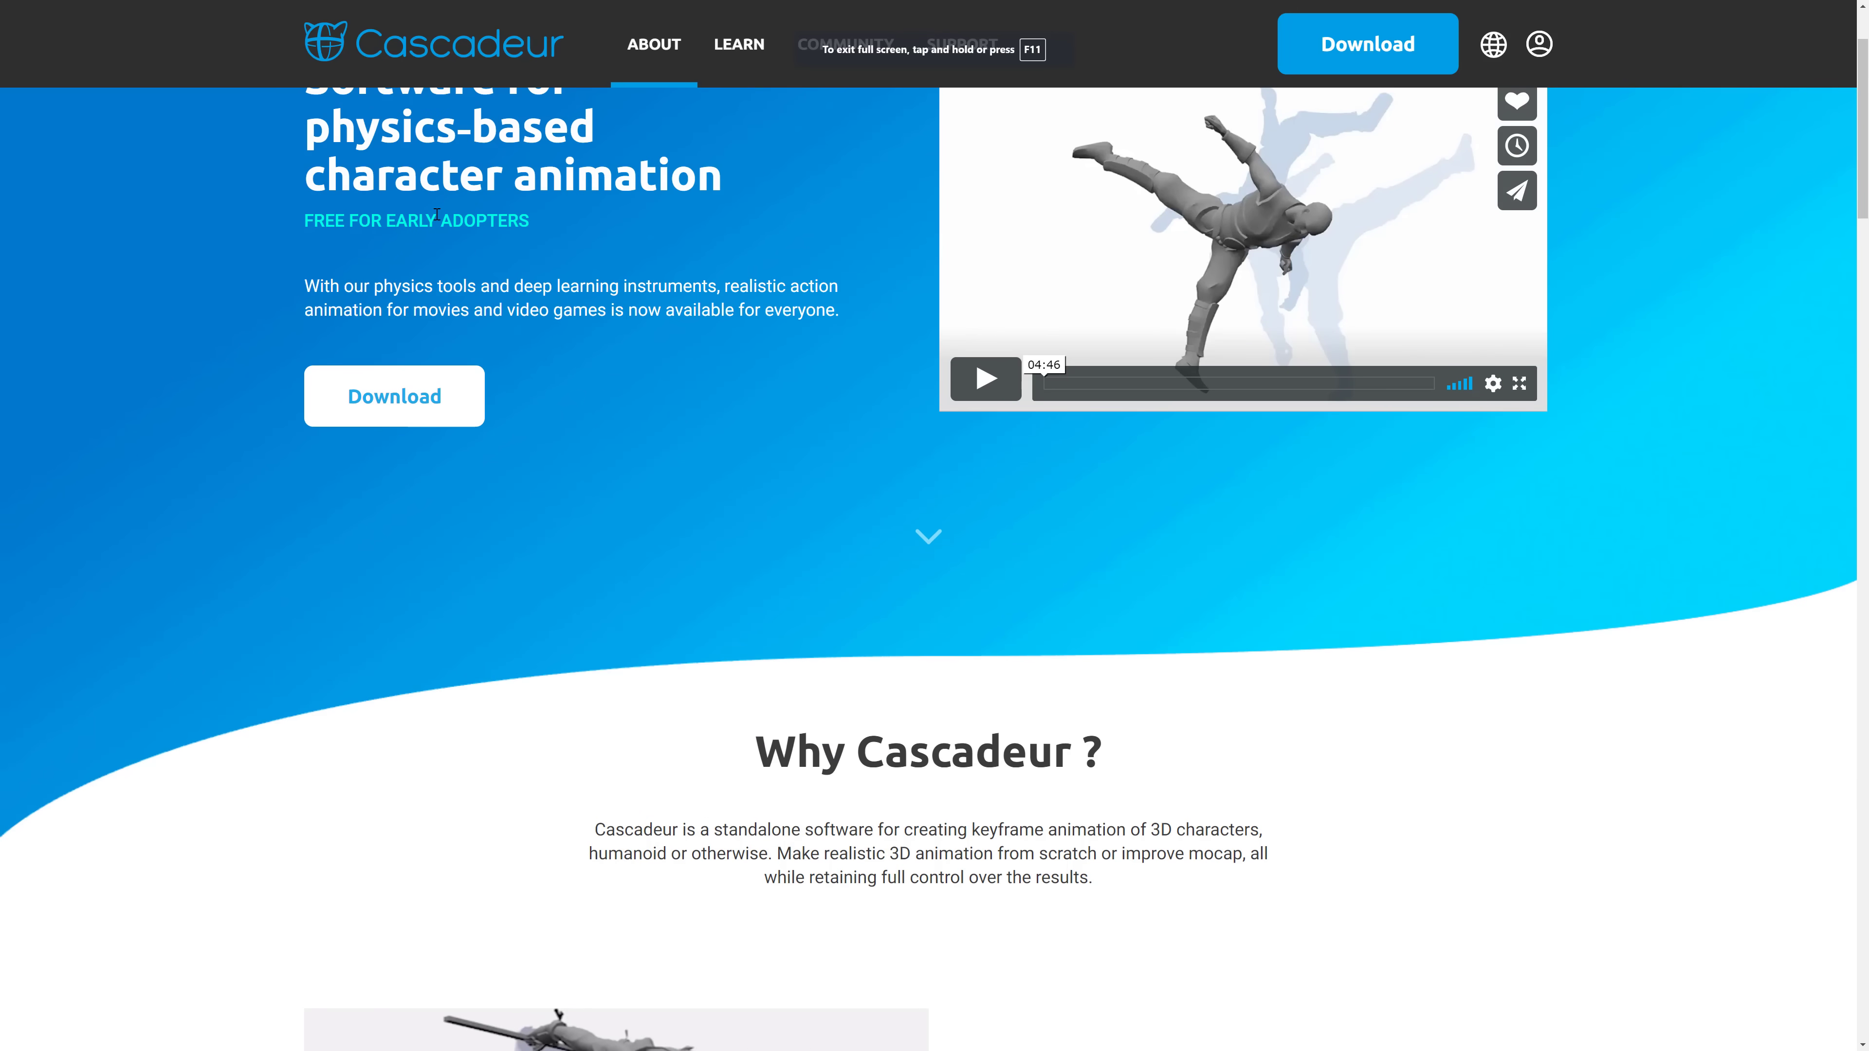
scroll(659, 287, "down", 6)
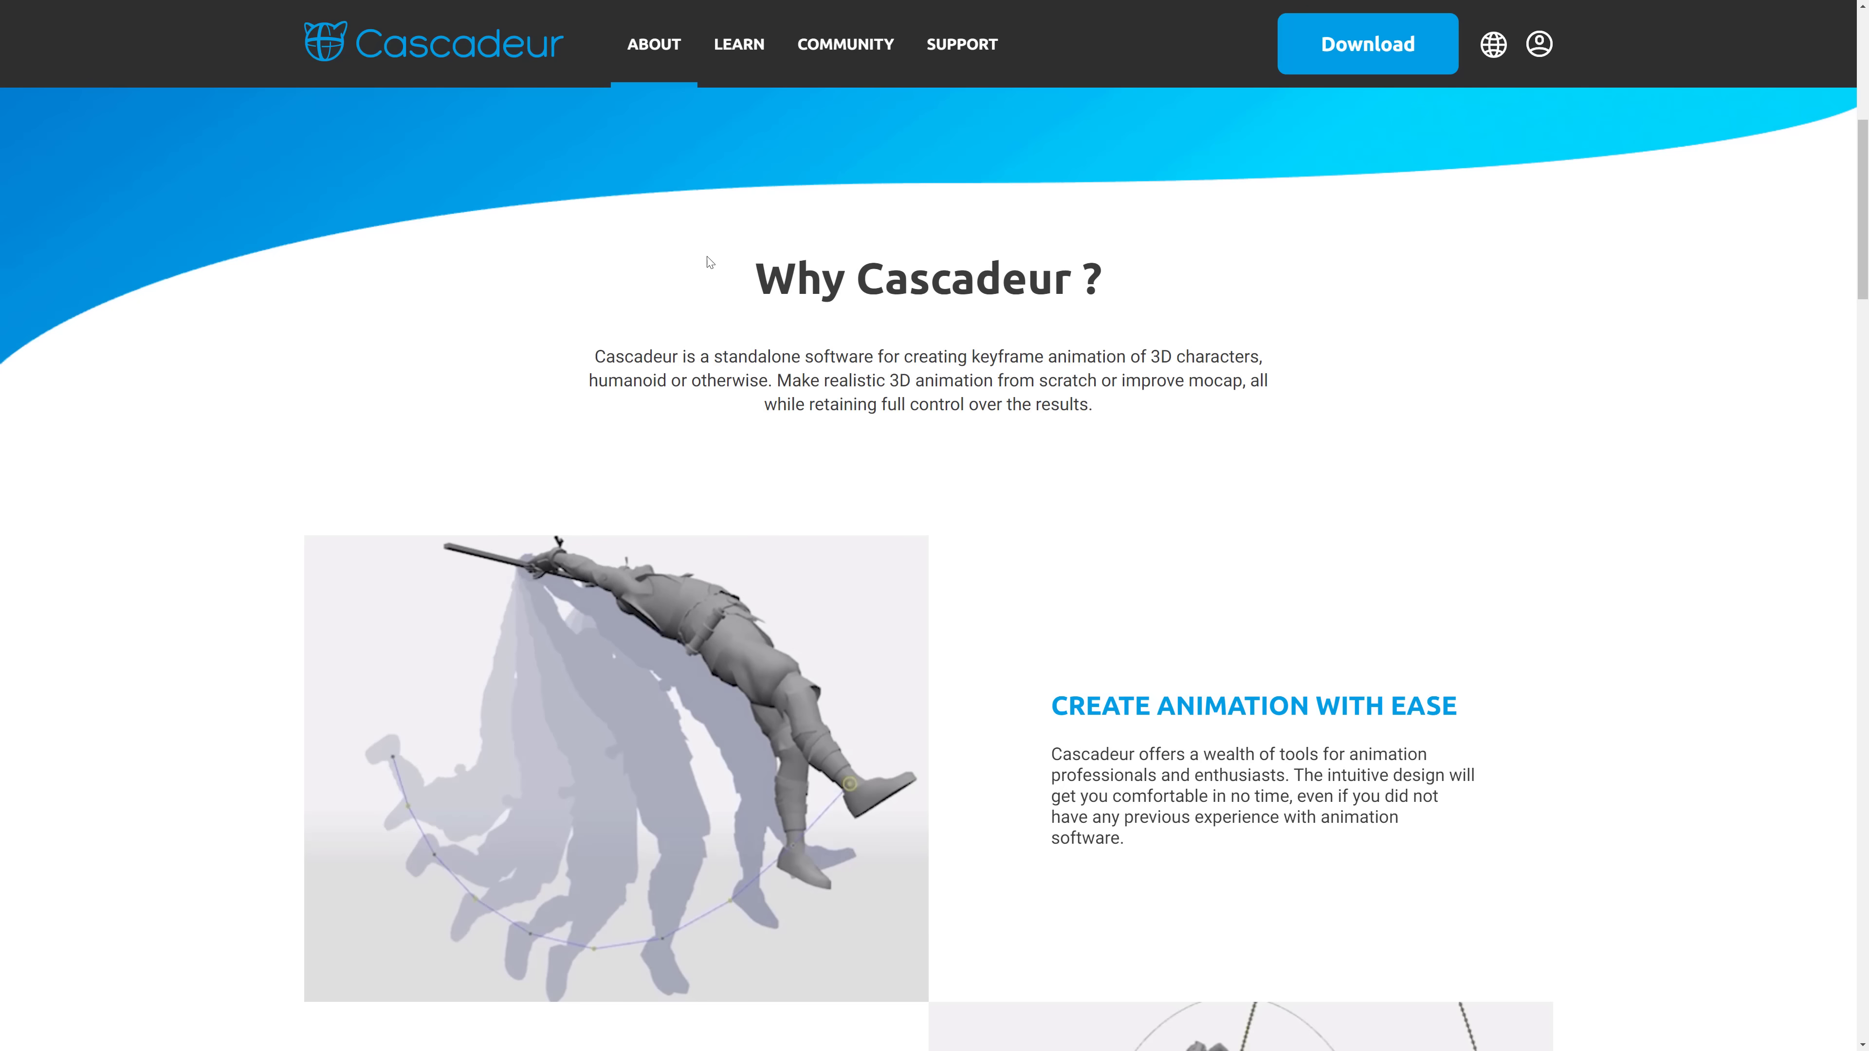
scroll(839, 643, "down", 2)
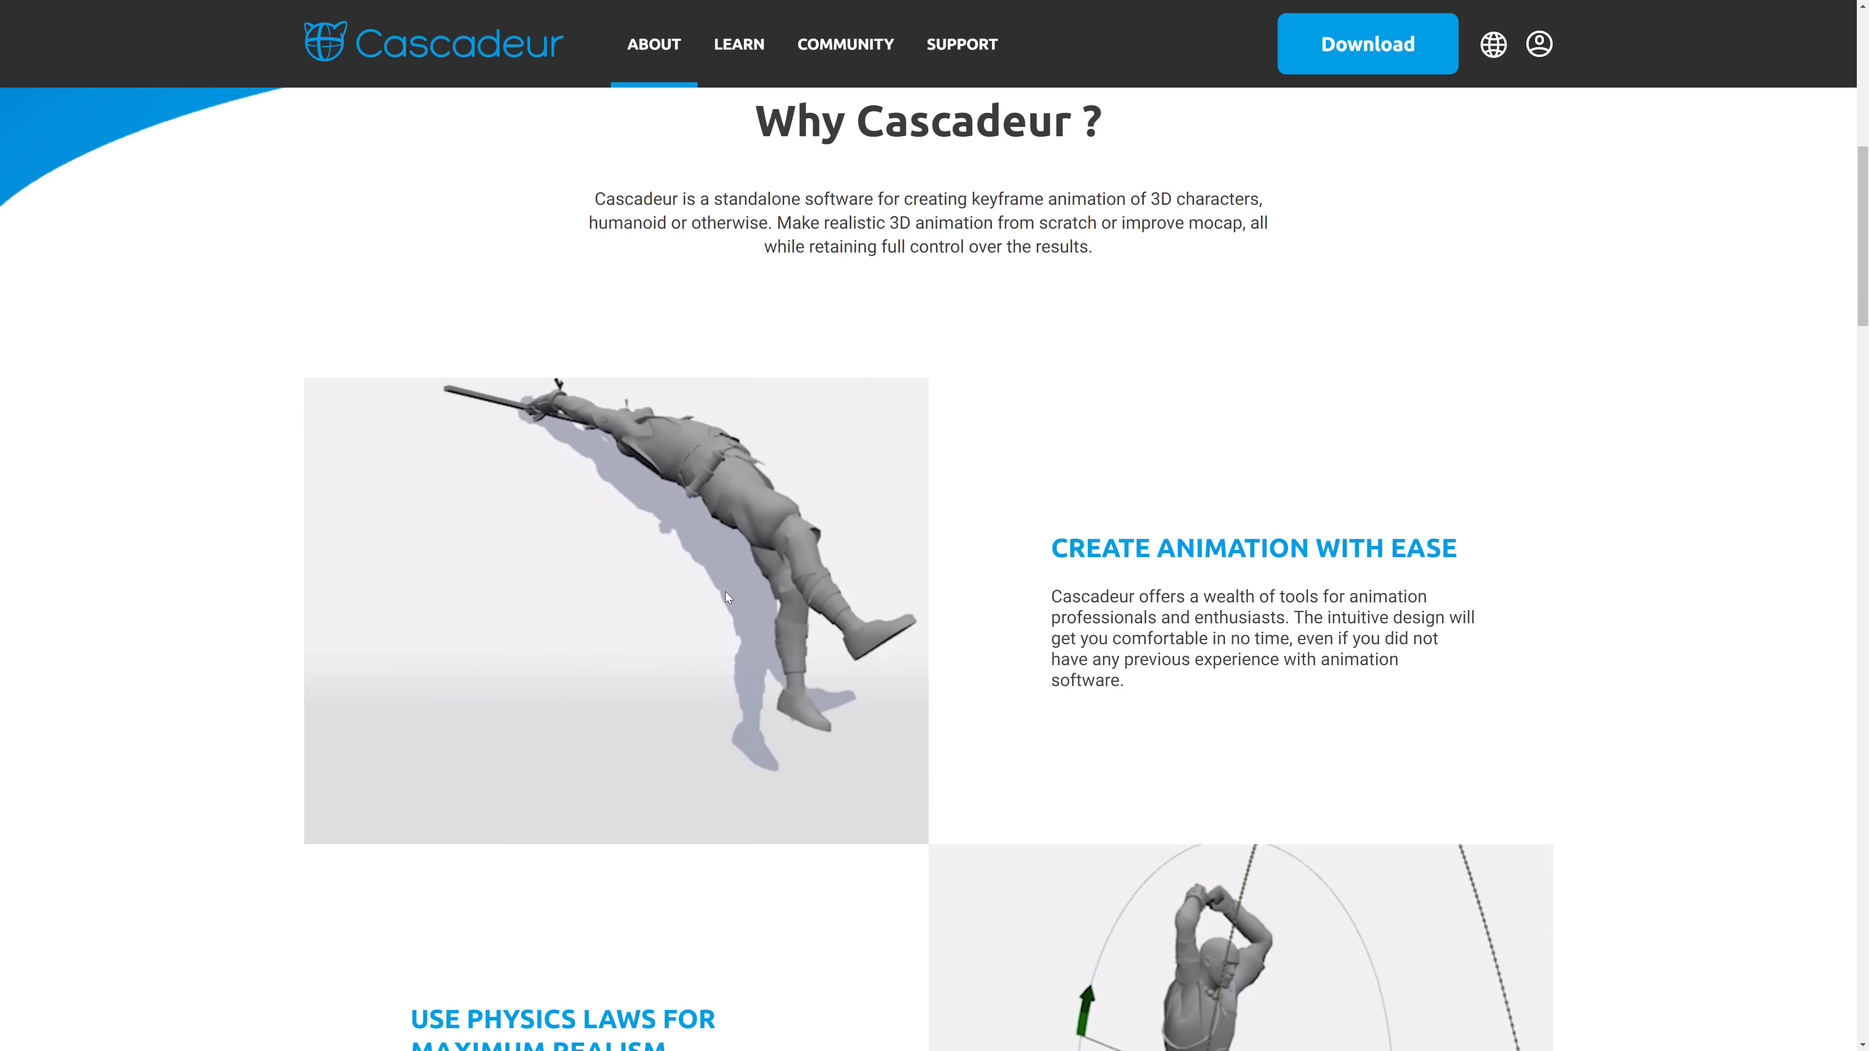
key("alt+Tab")
Show the Standard_model_sword character as a black silhouette, then play and rewind its animation.
left_click(266, 48)
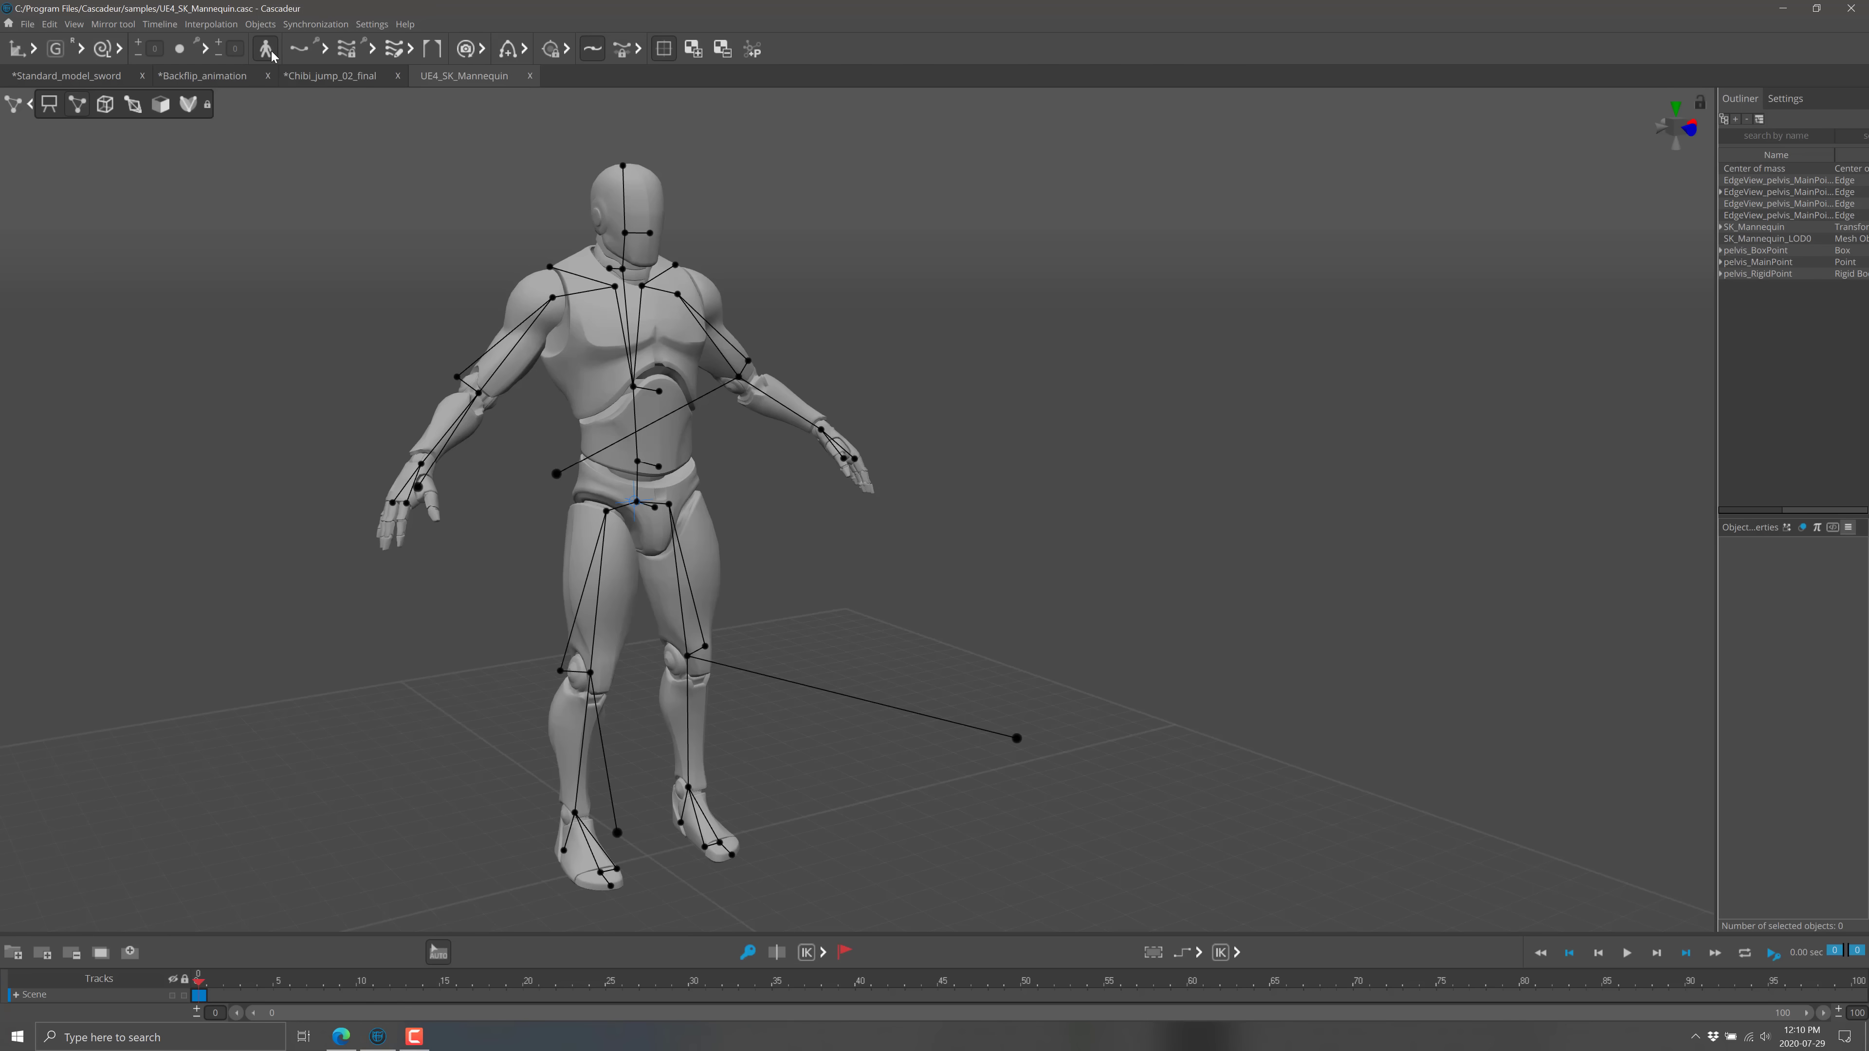
key("ctrl+Tab")
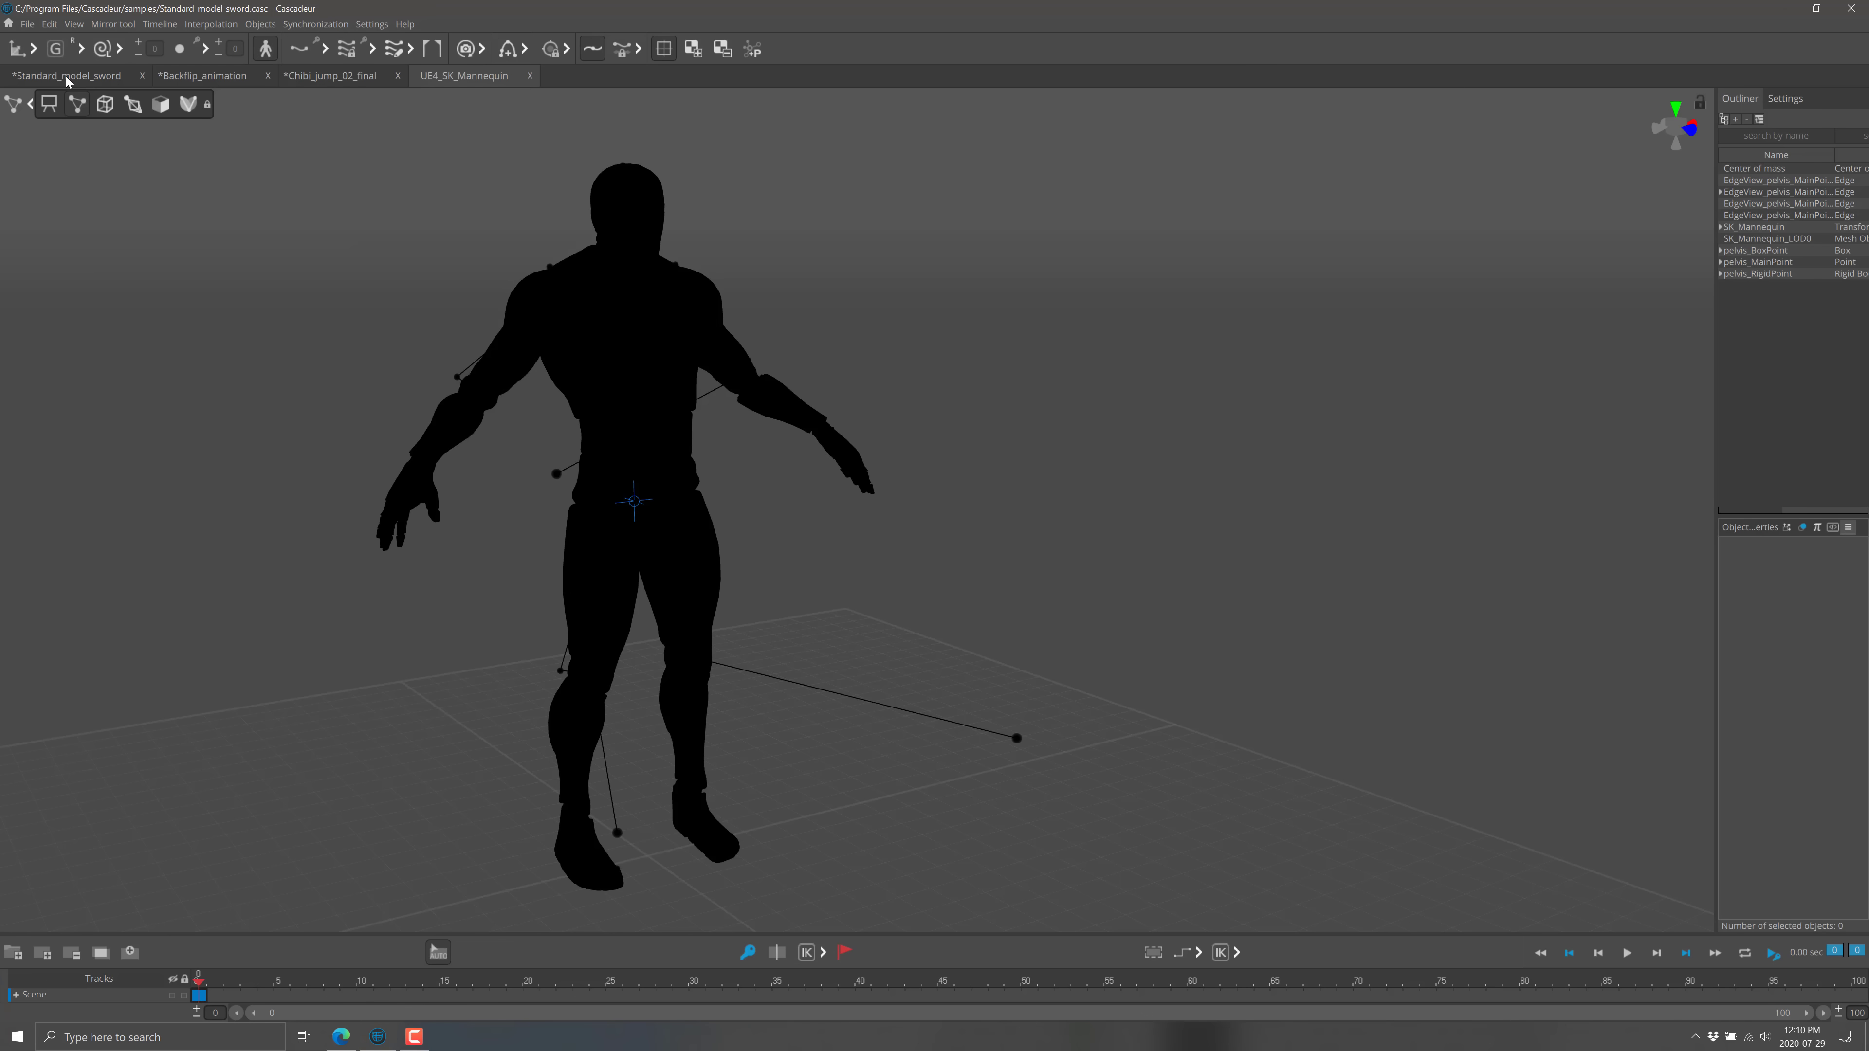
left_click(266, 48)
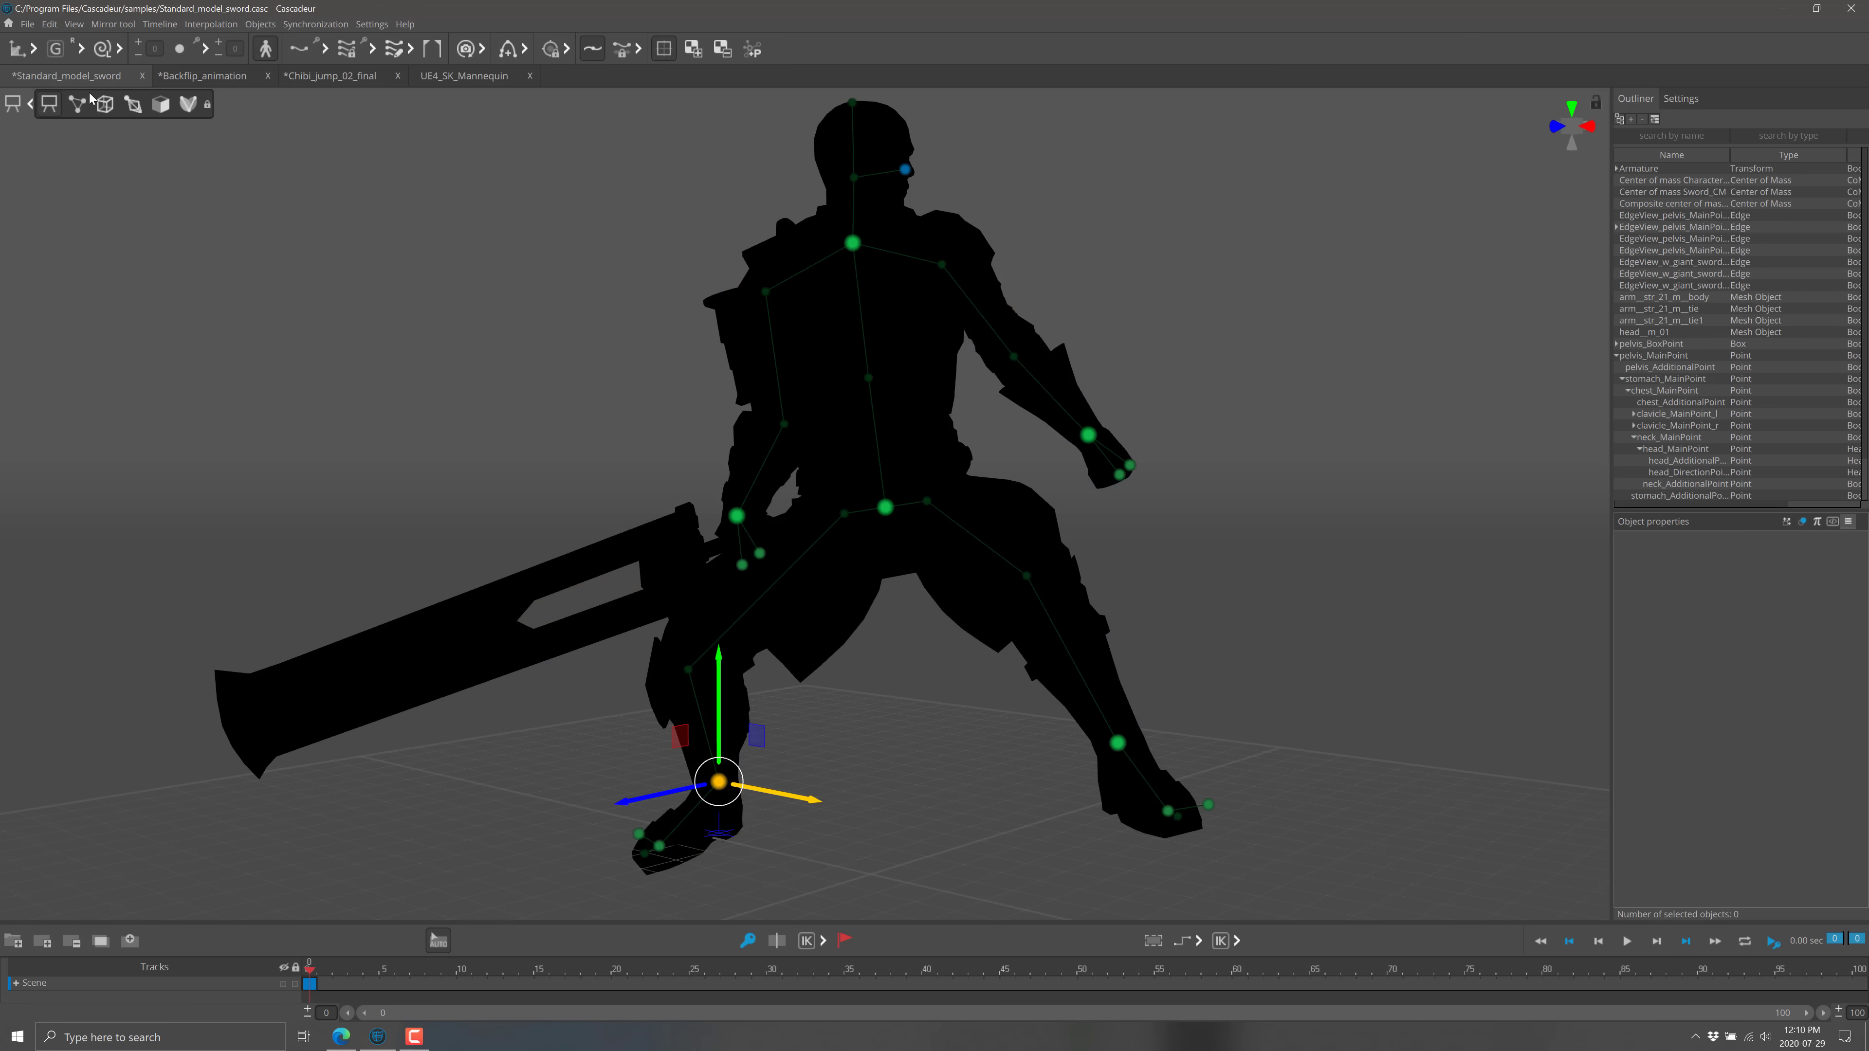
left_click(1627, 941)
left_click(1627, 941)
left_click(1539, 942)
Drag the wrist point to the right to shift the arm, then go back to the website.
left_click(1091, 437)
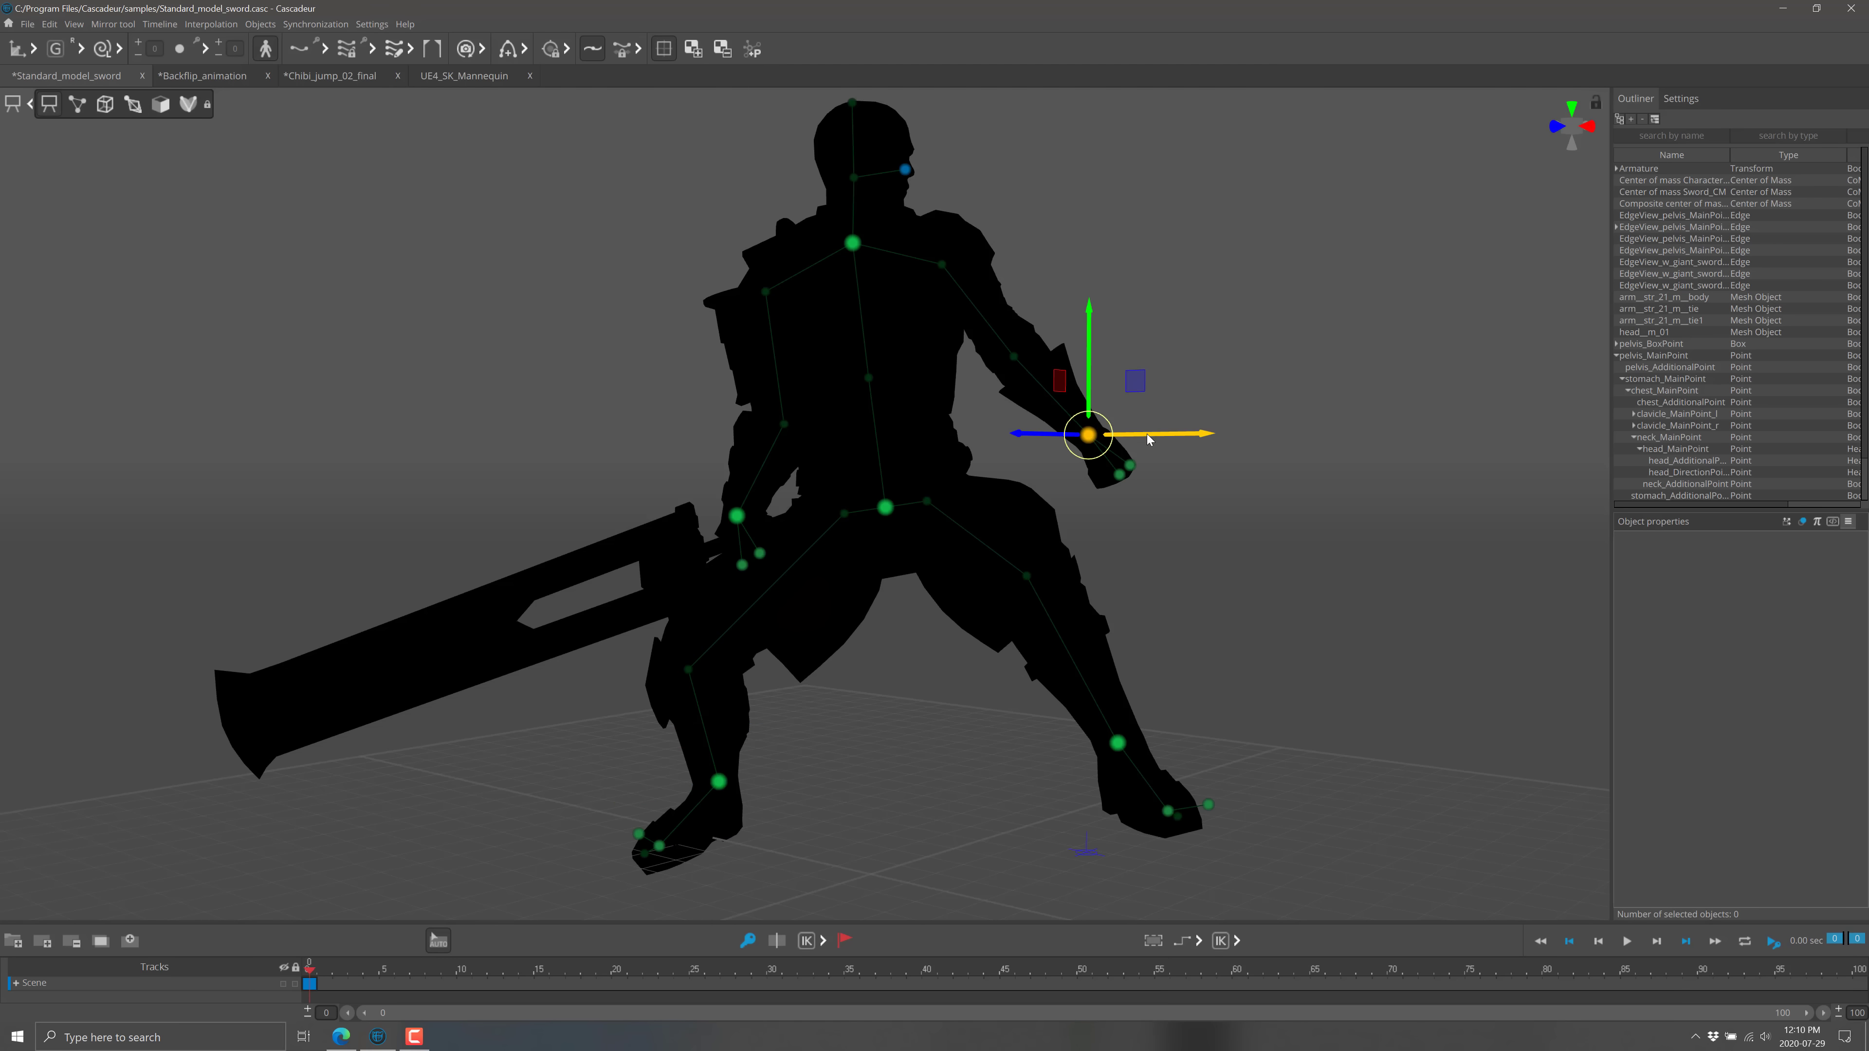
left_click_drag(1149, 440, 1200, 436)
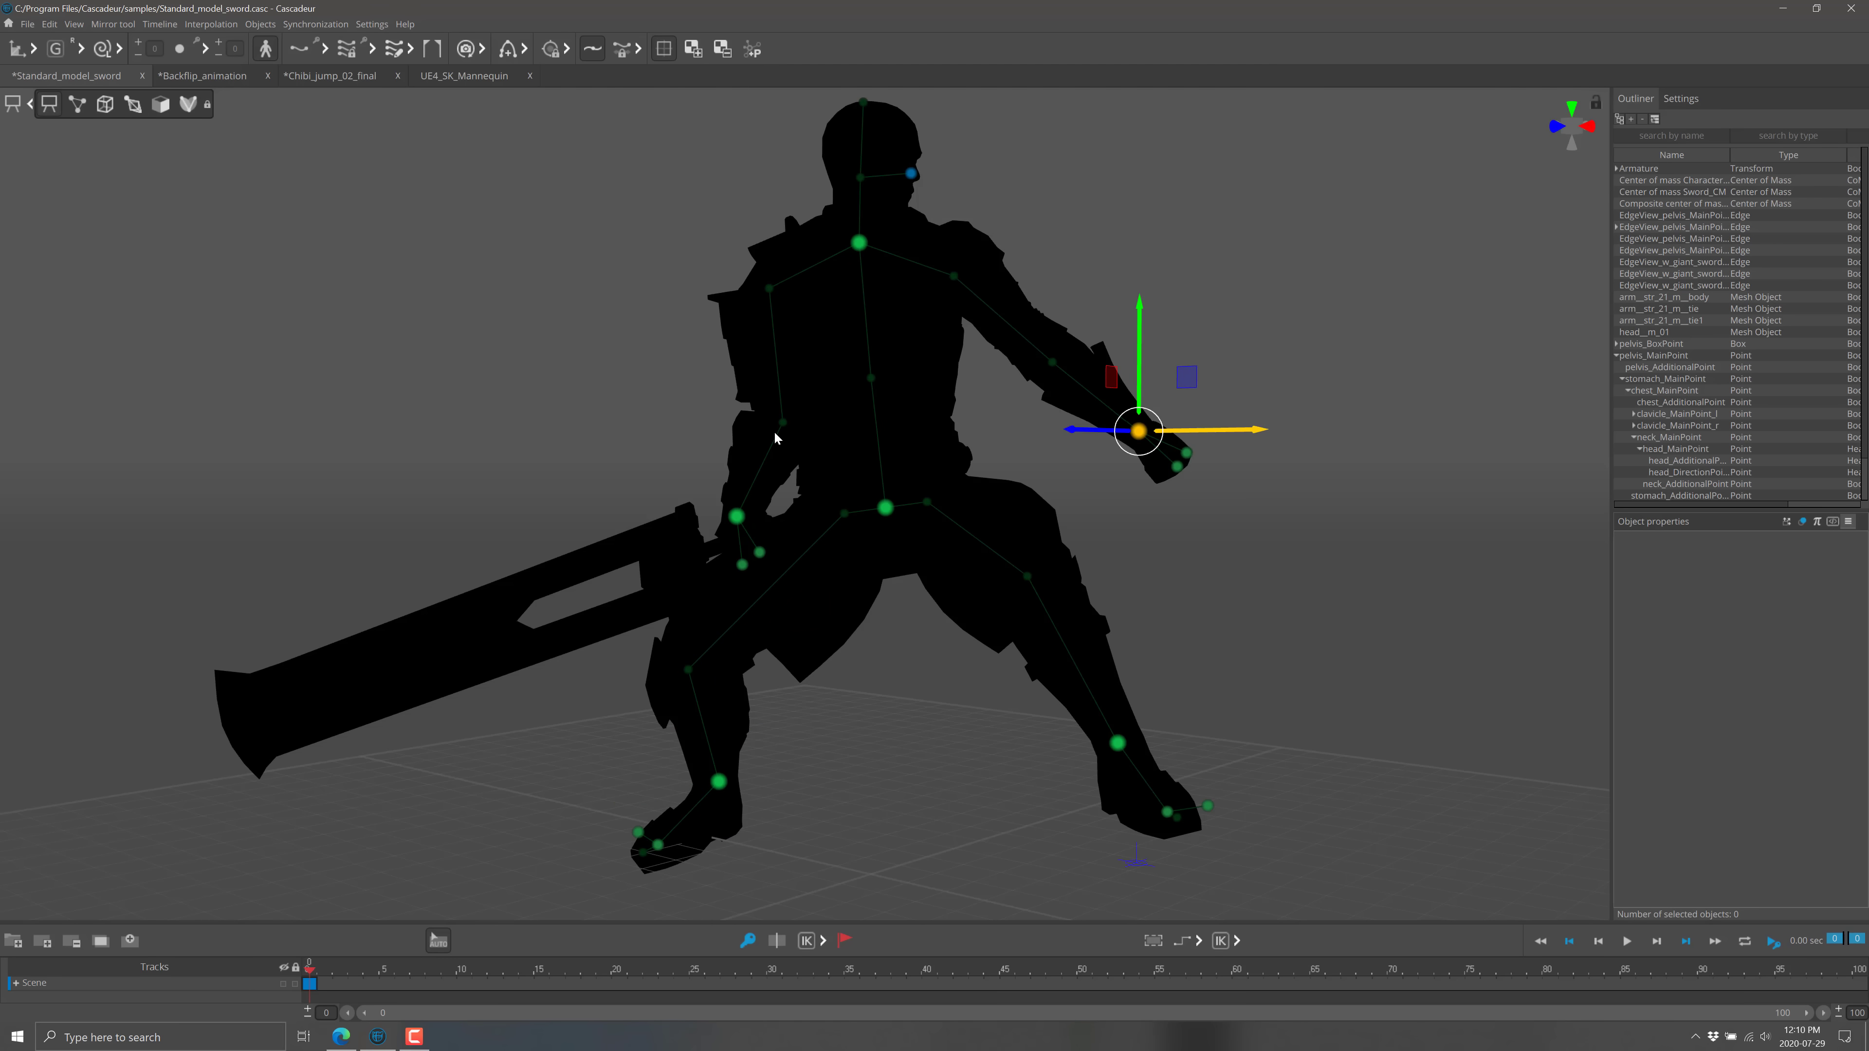
key("alt+Tab")
Scroll the home page through the feature blocks down to 'Compatibility with other programs'.
scroll(863, 499, "down", 6)
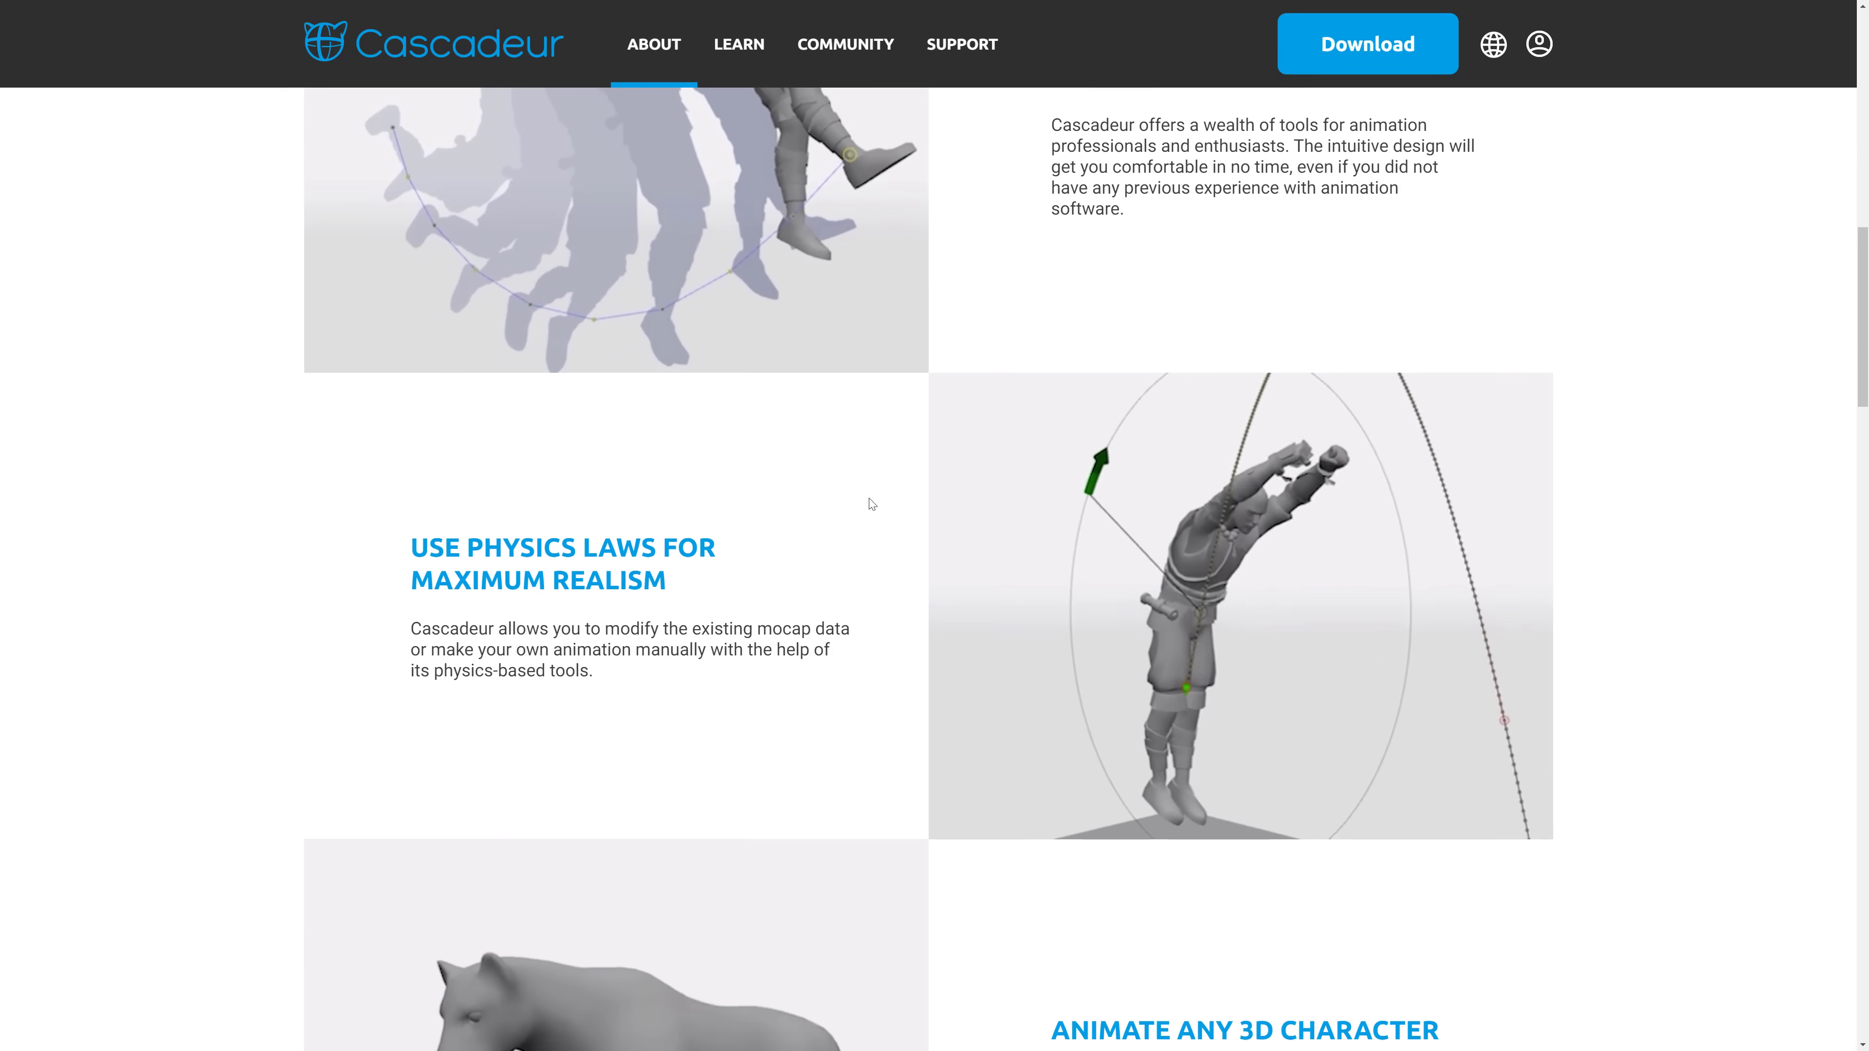
scroll(872, 503, "down", 2)
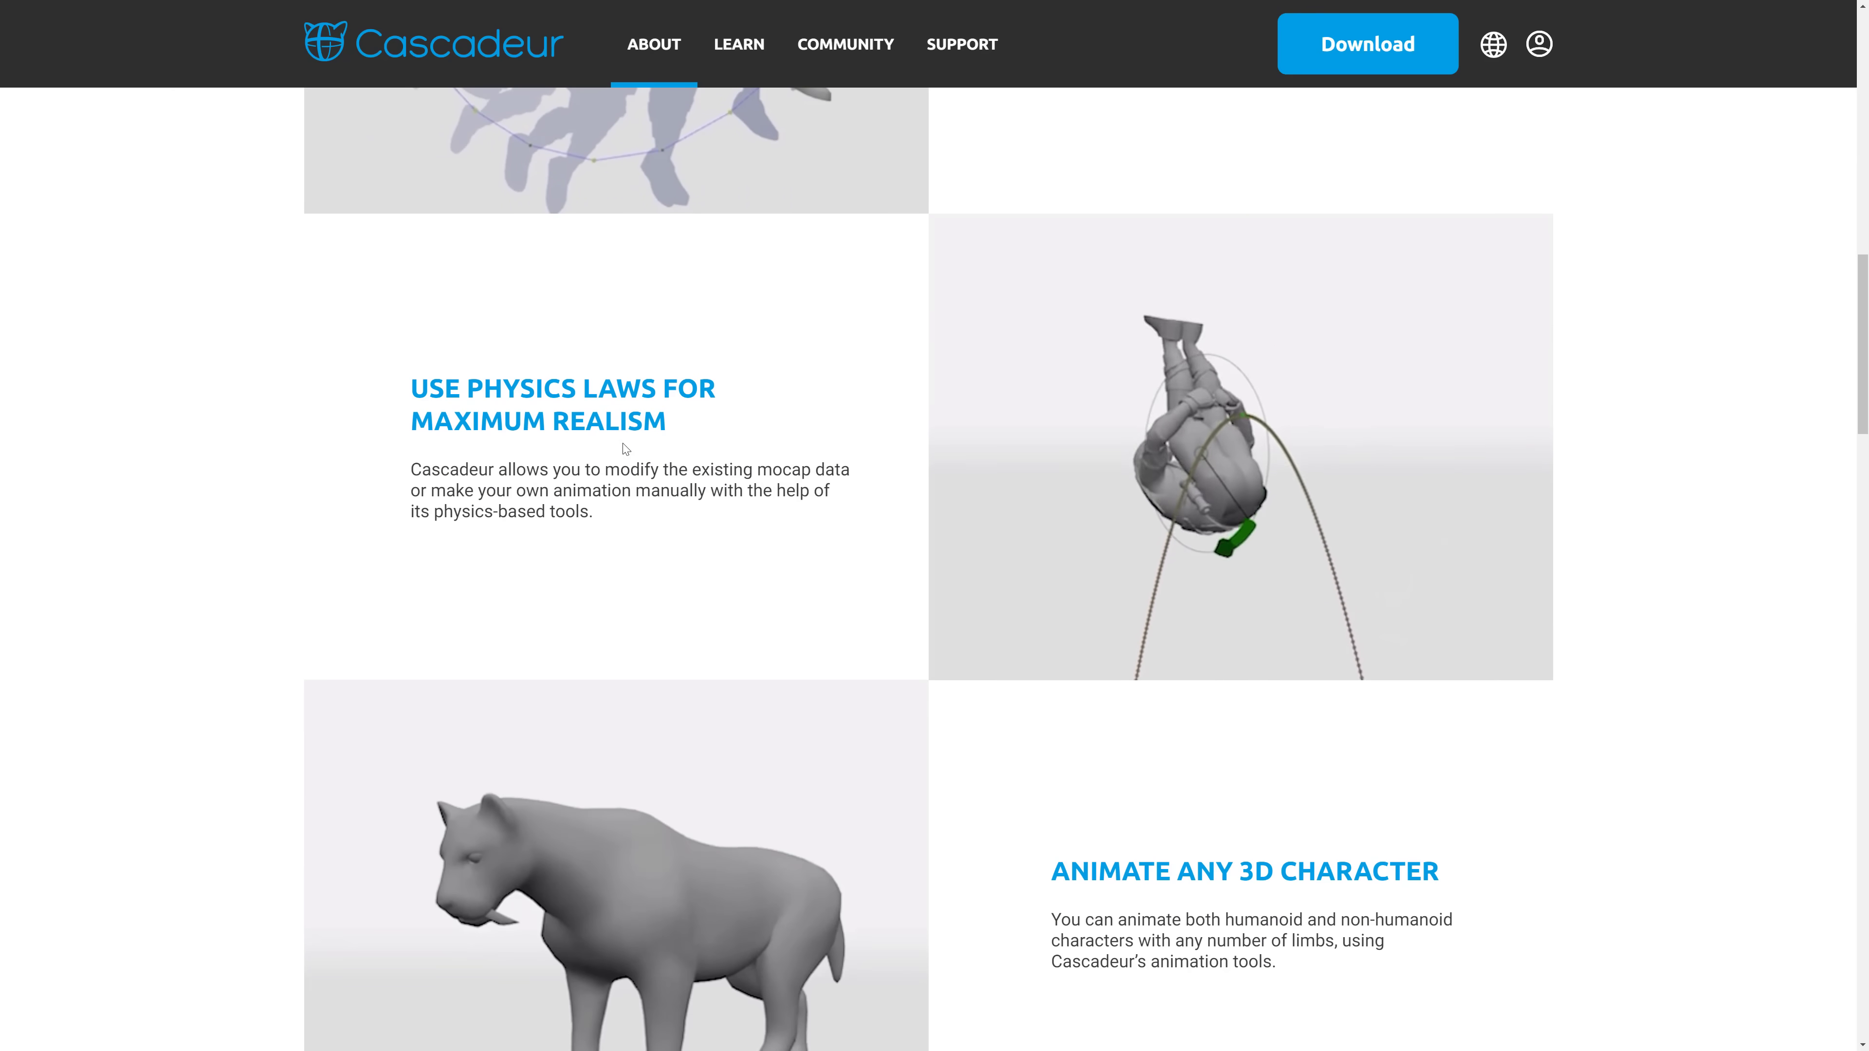
scroll(798, 447, "down", 4)
scroll(804, 430, "up", 2)
scroll(1103, 552, "down", 2)
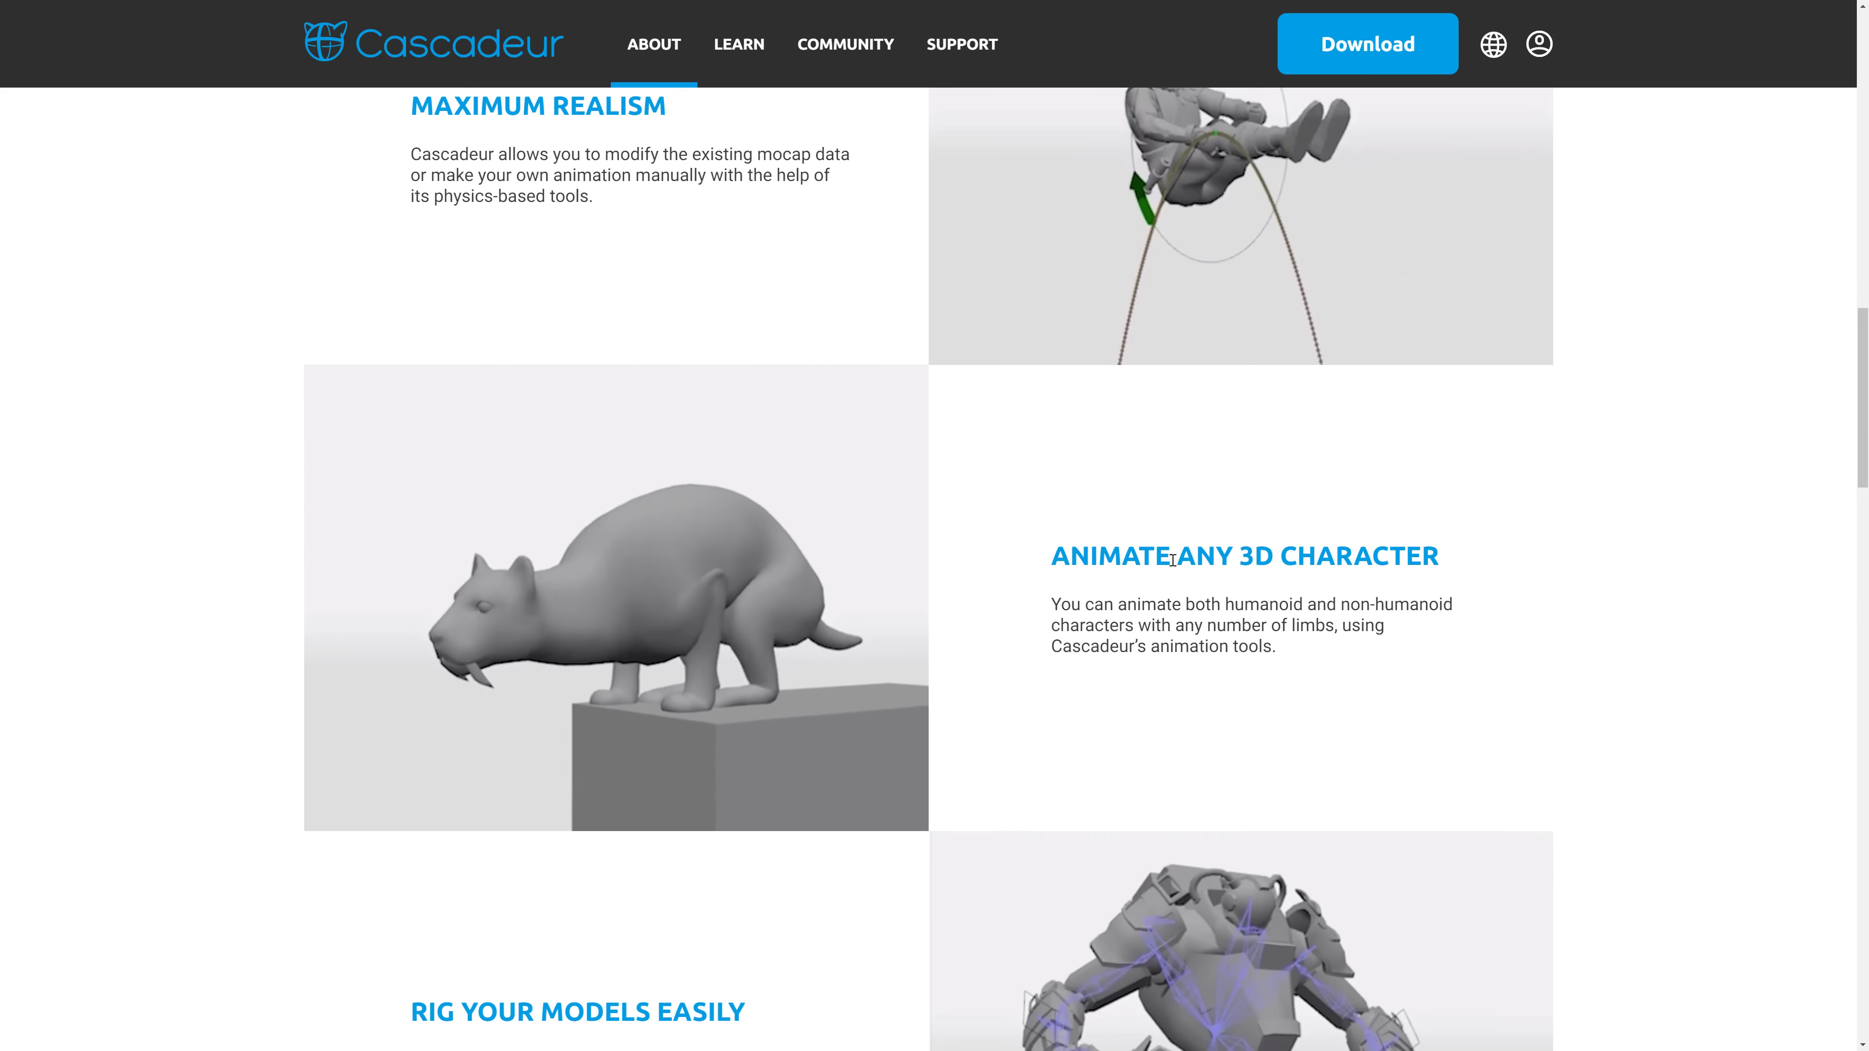
scroll(647, 589, "down", 2)
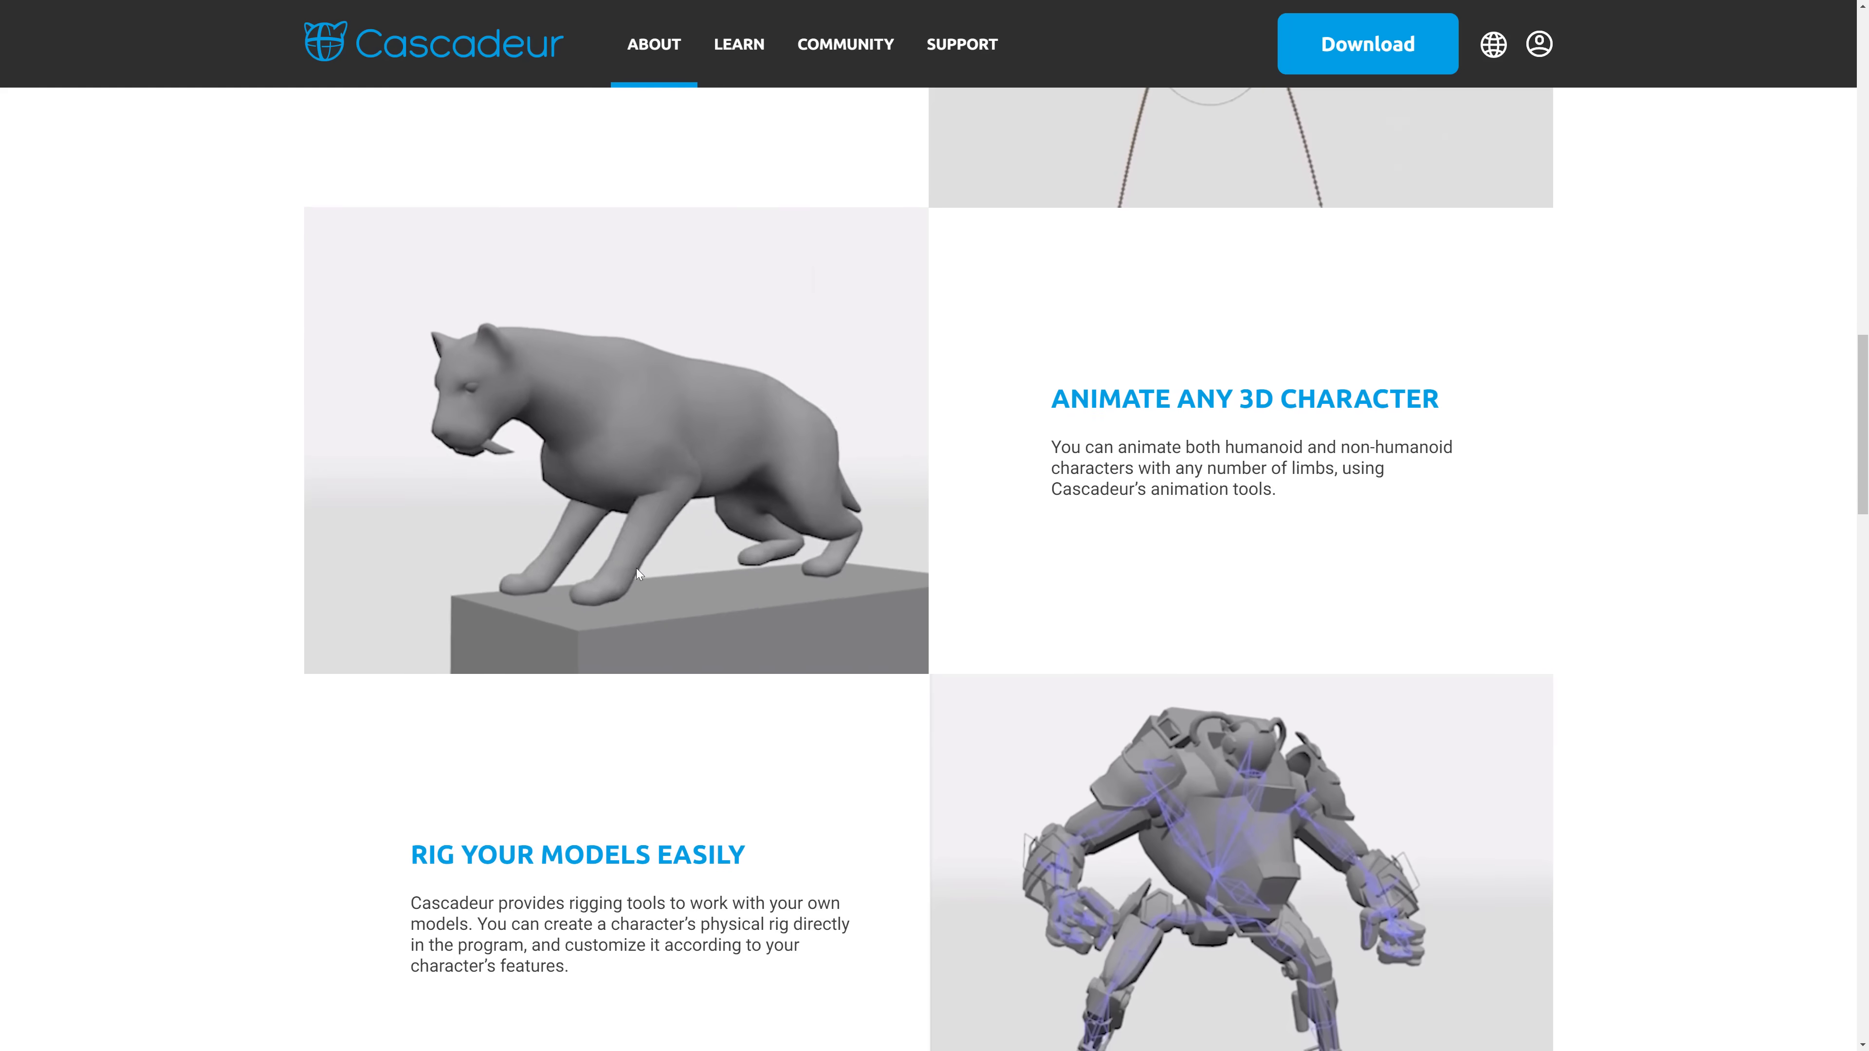
scroll(700, 540, "down", 4)
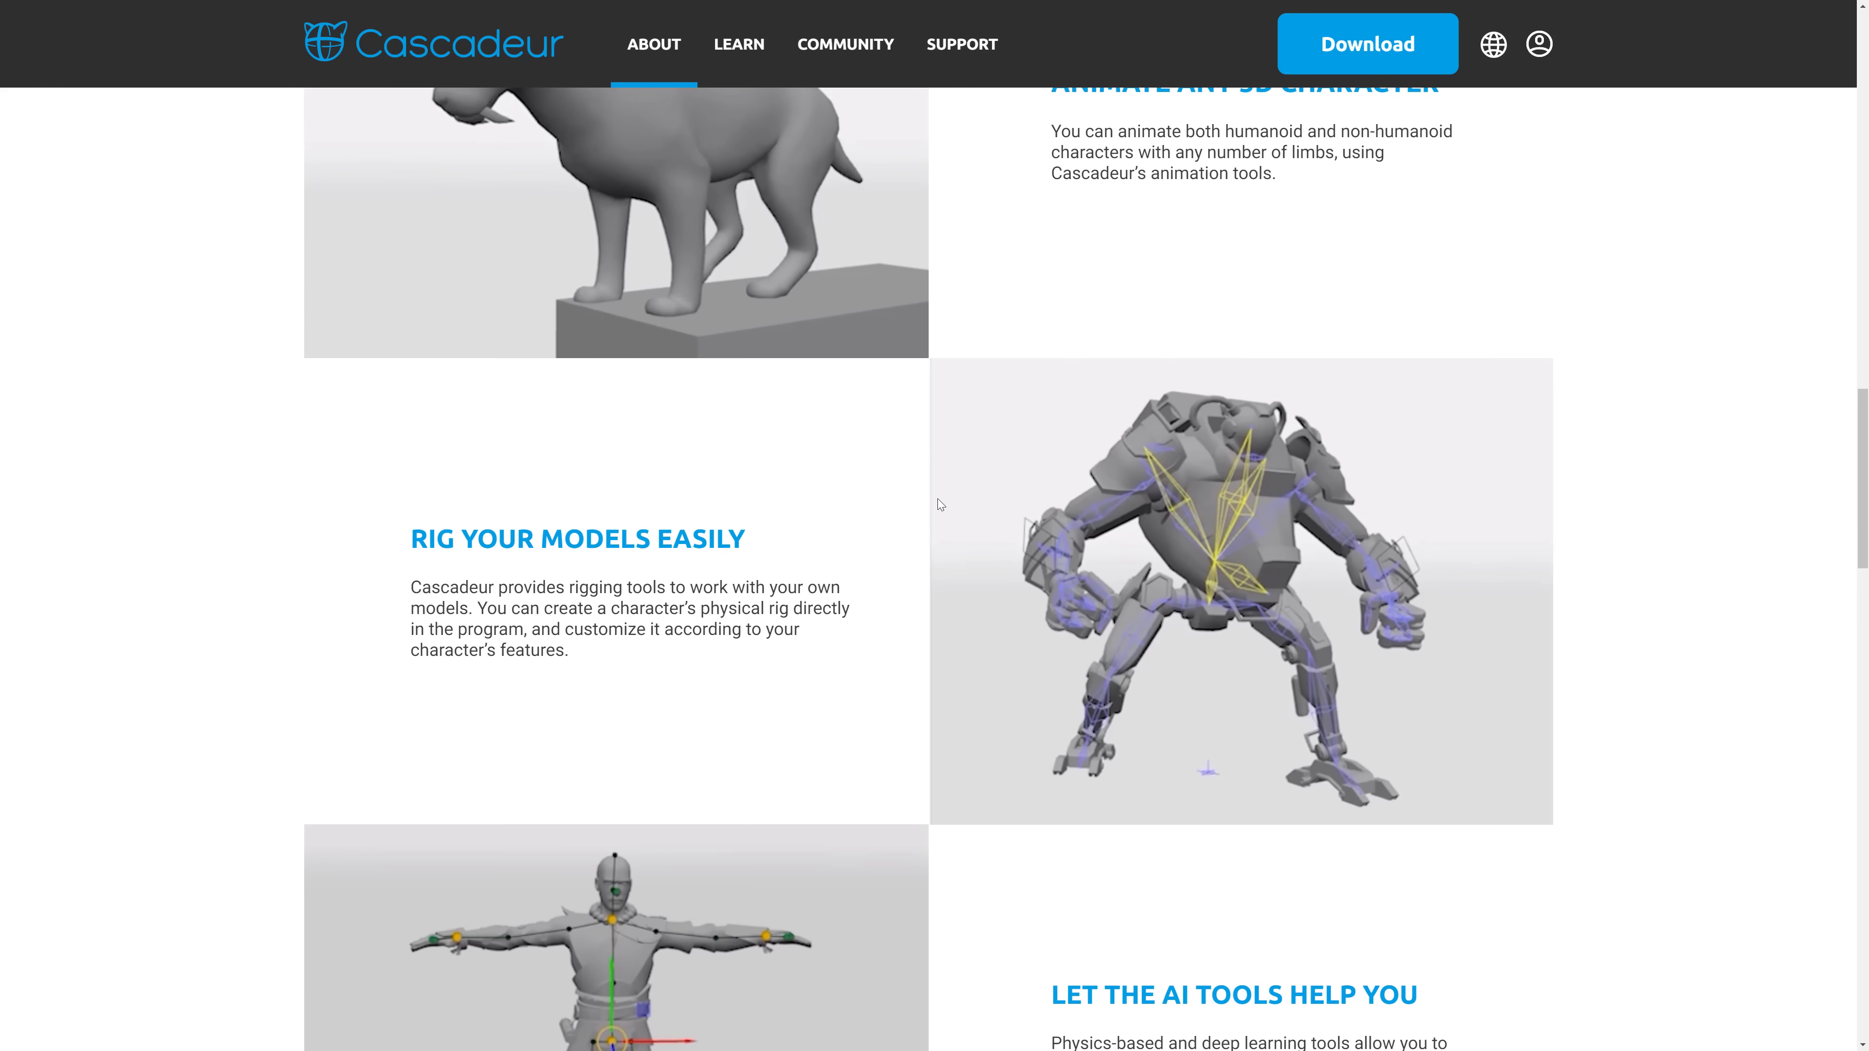
scroll(619, 561, "down", 8)
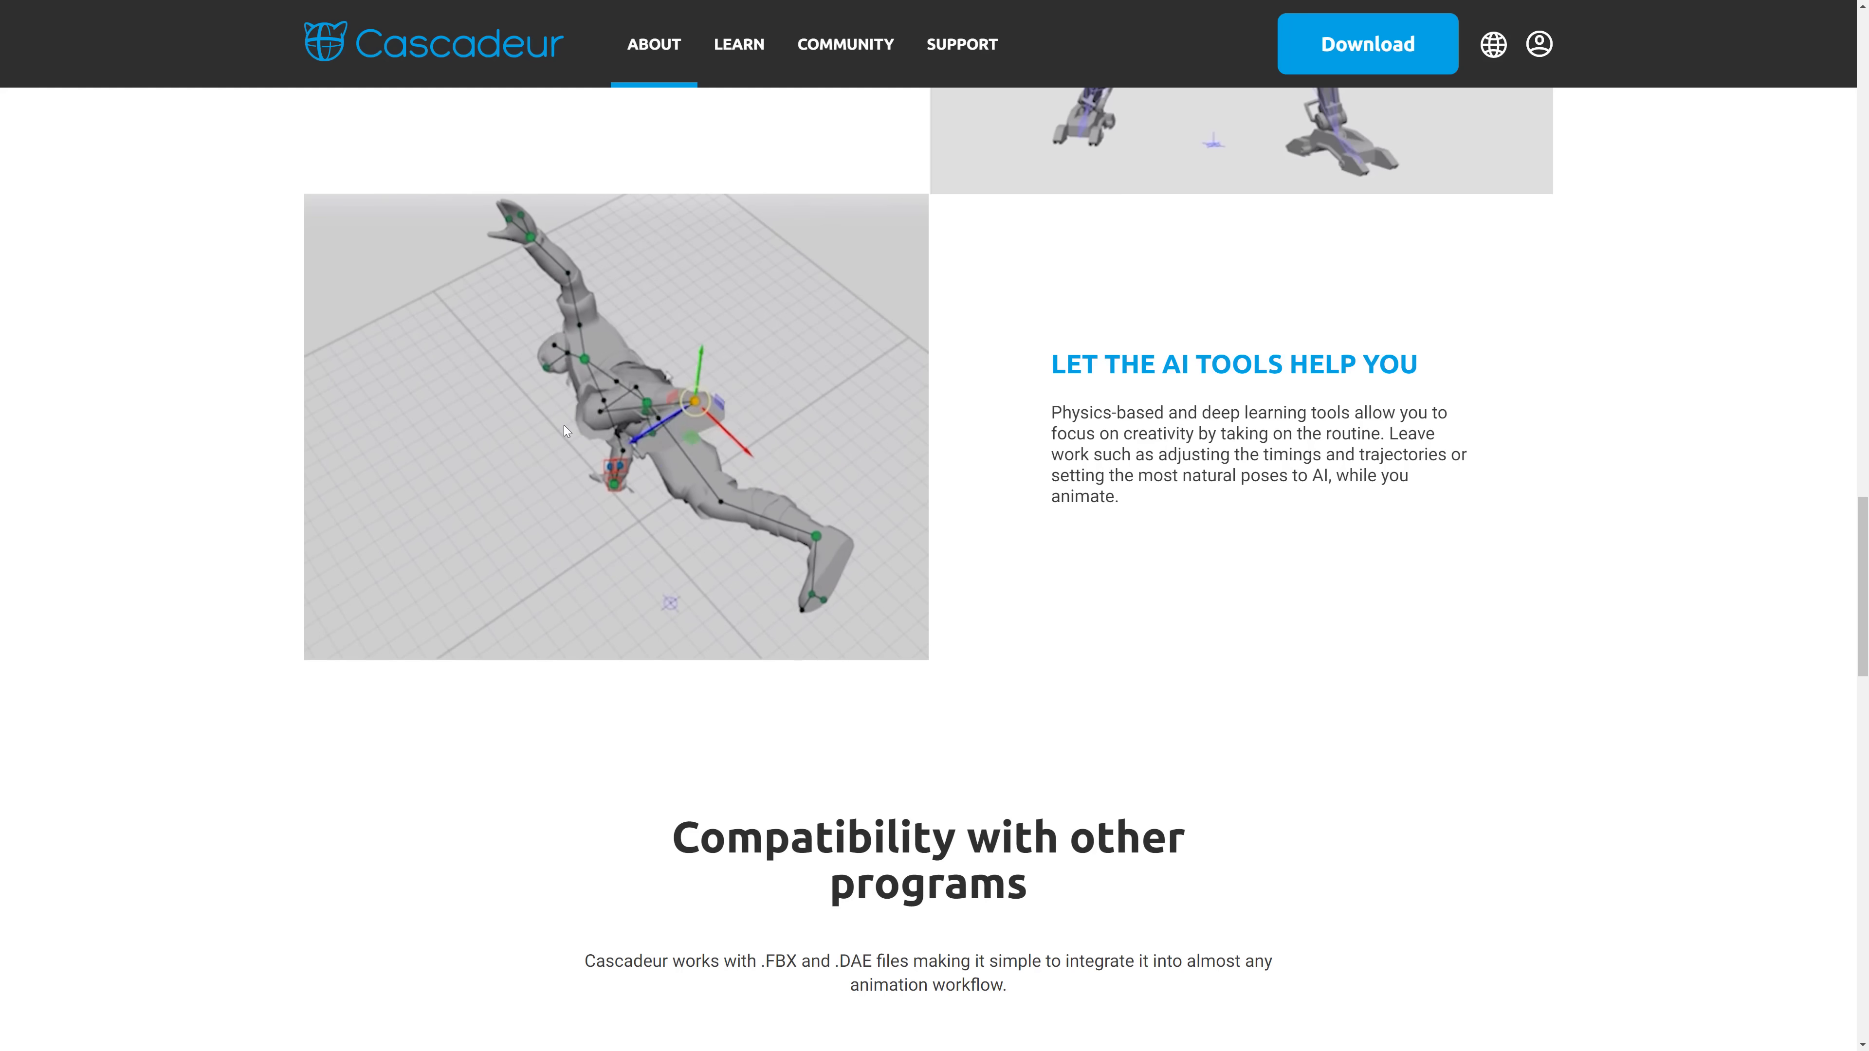
scroll(863, 666, "down", 4)
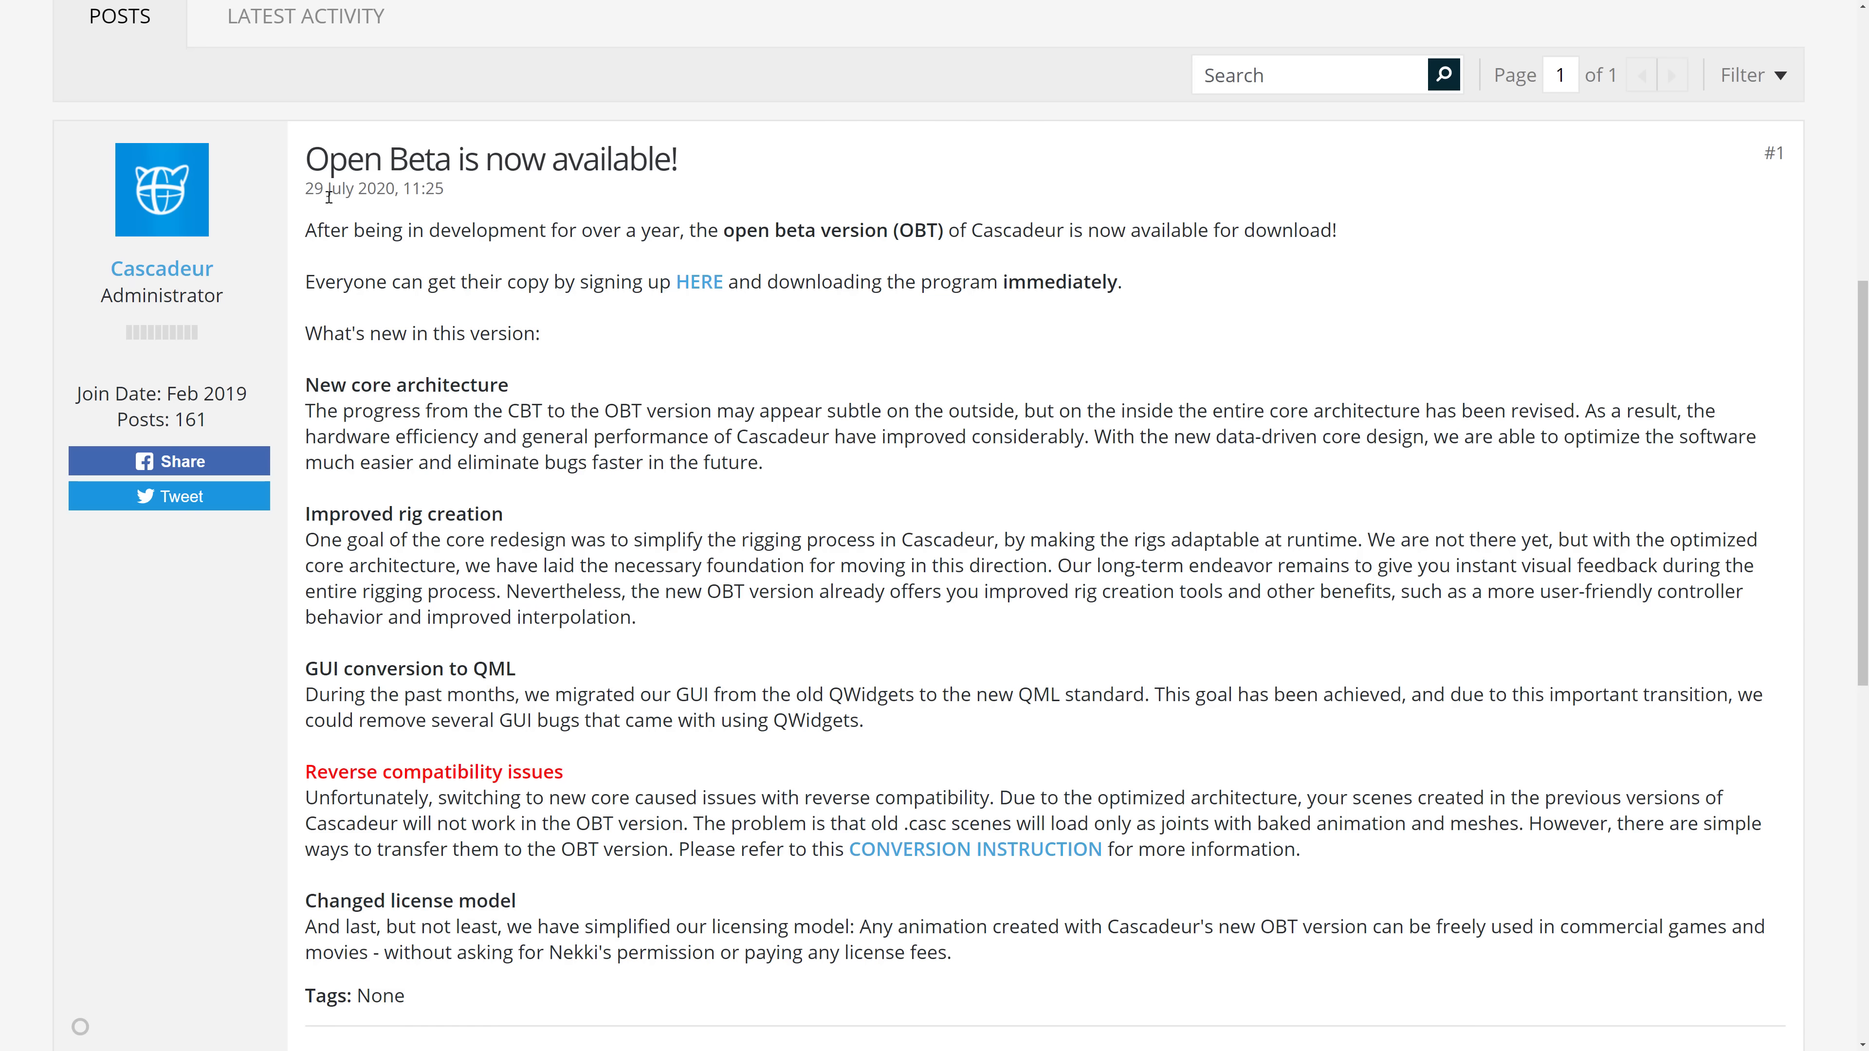
Read through the Open Beta post and its reply, briefly highlighting the license model paragraph.
scroll(498, 283, "down", 2)
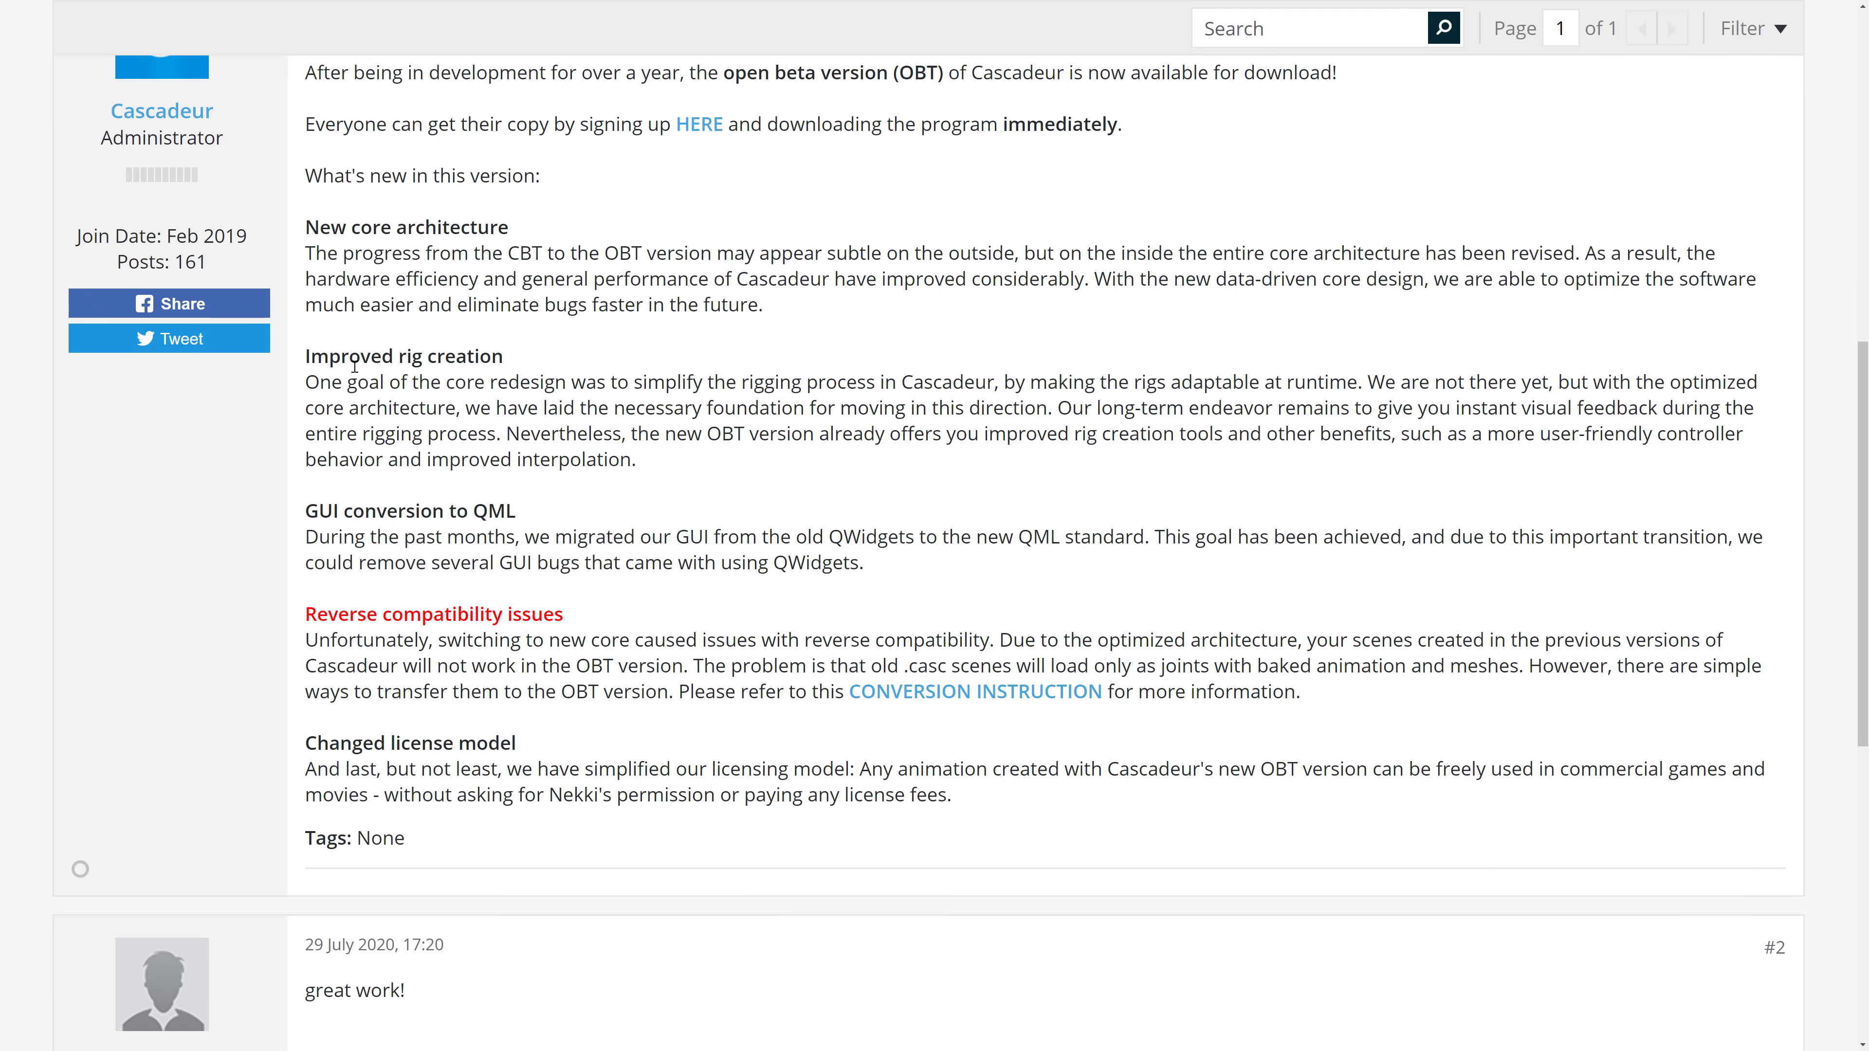
scroll(354, 365, "down", 2)
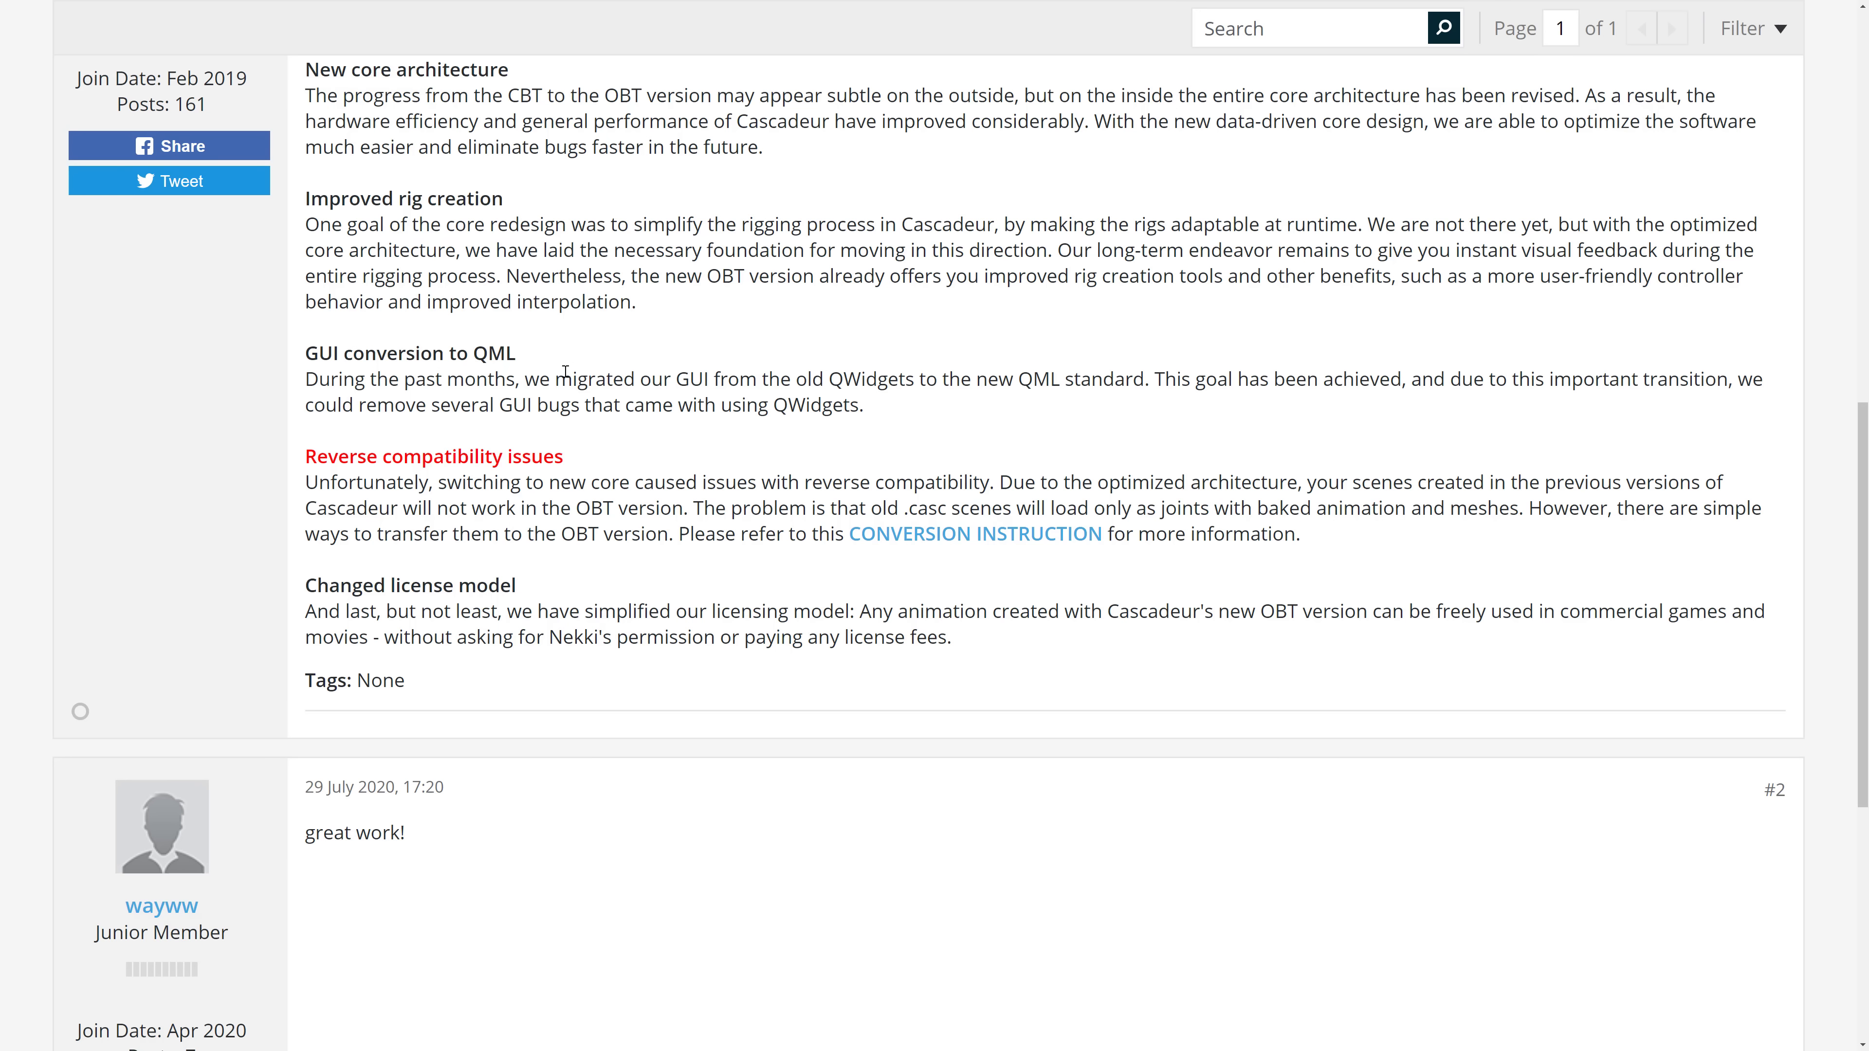
left_click_drag(323, 617, 569, 613)
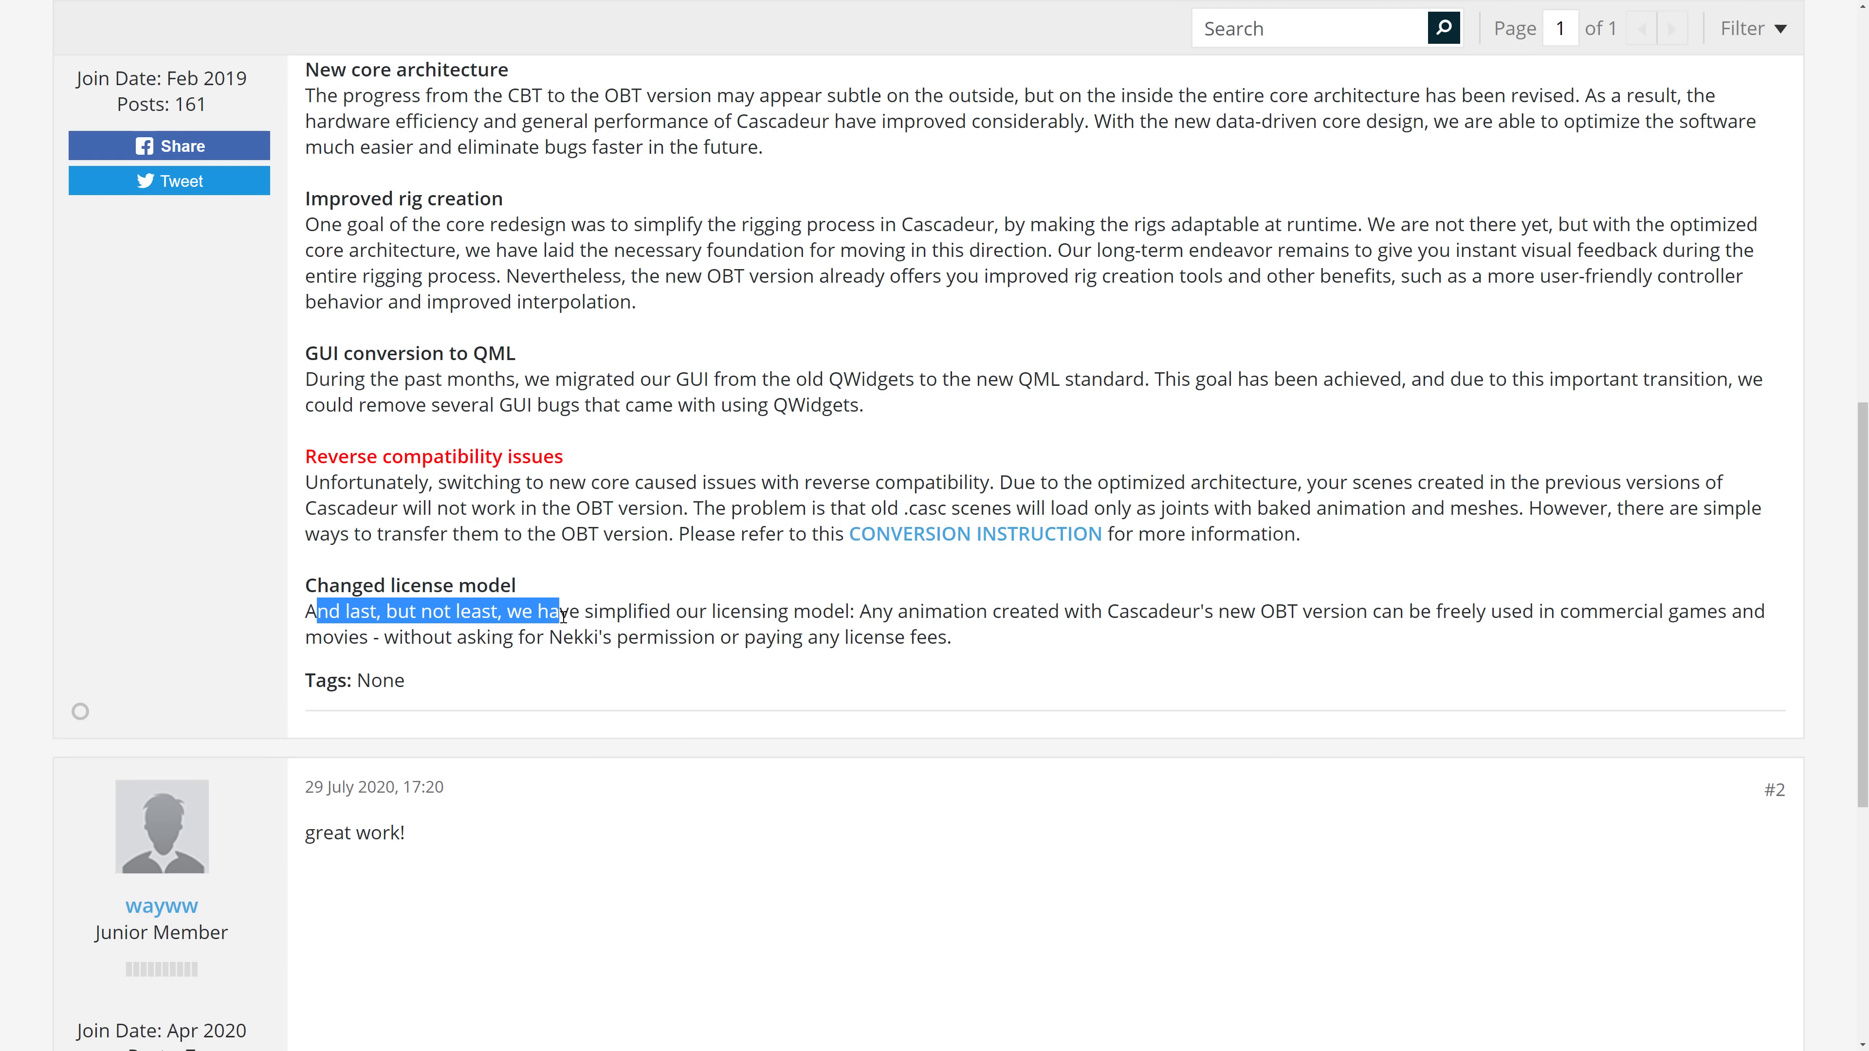
left_click(570, 612)
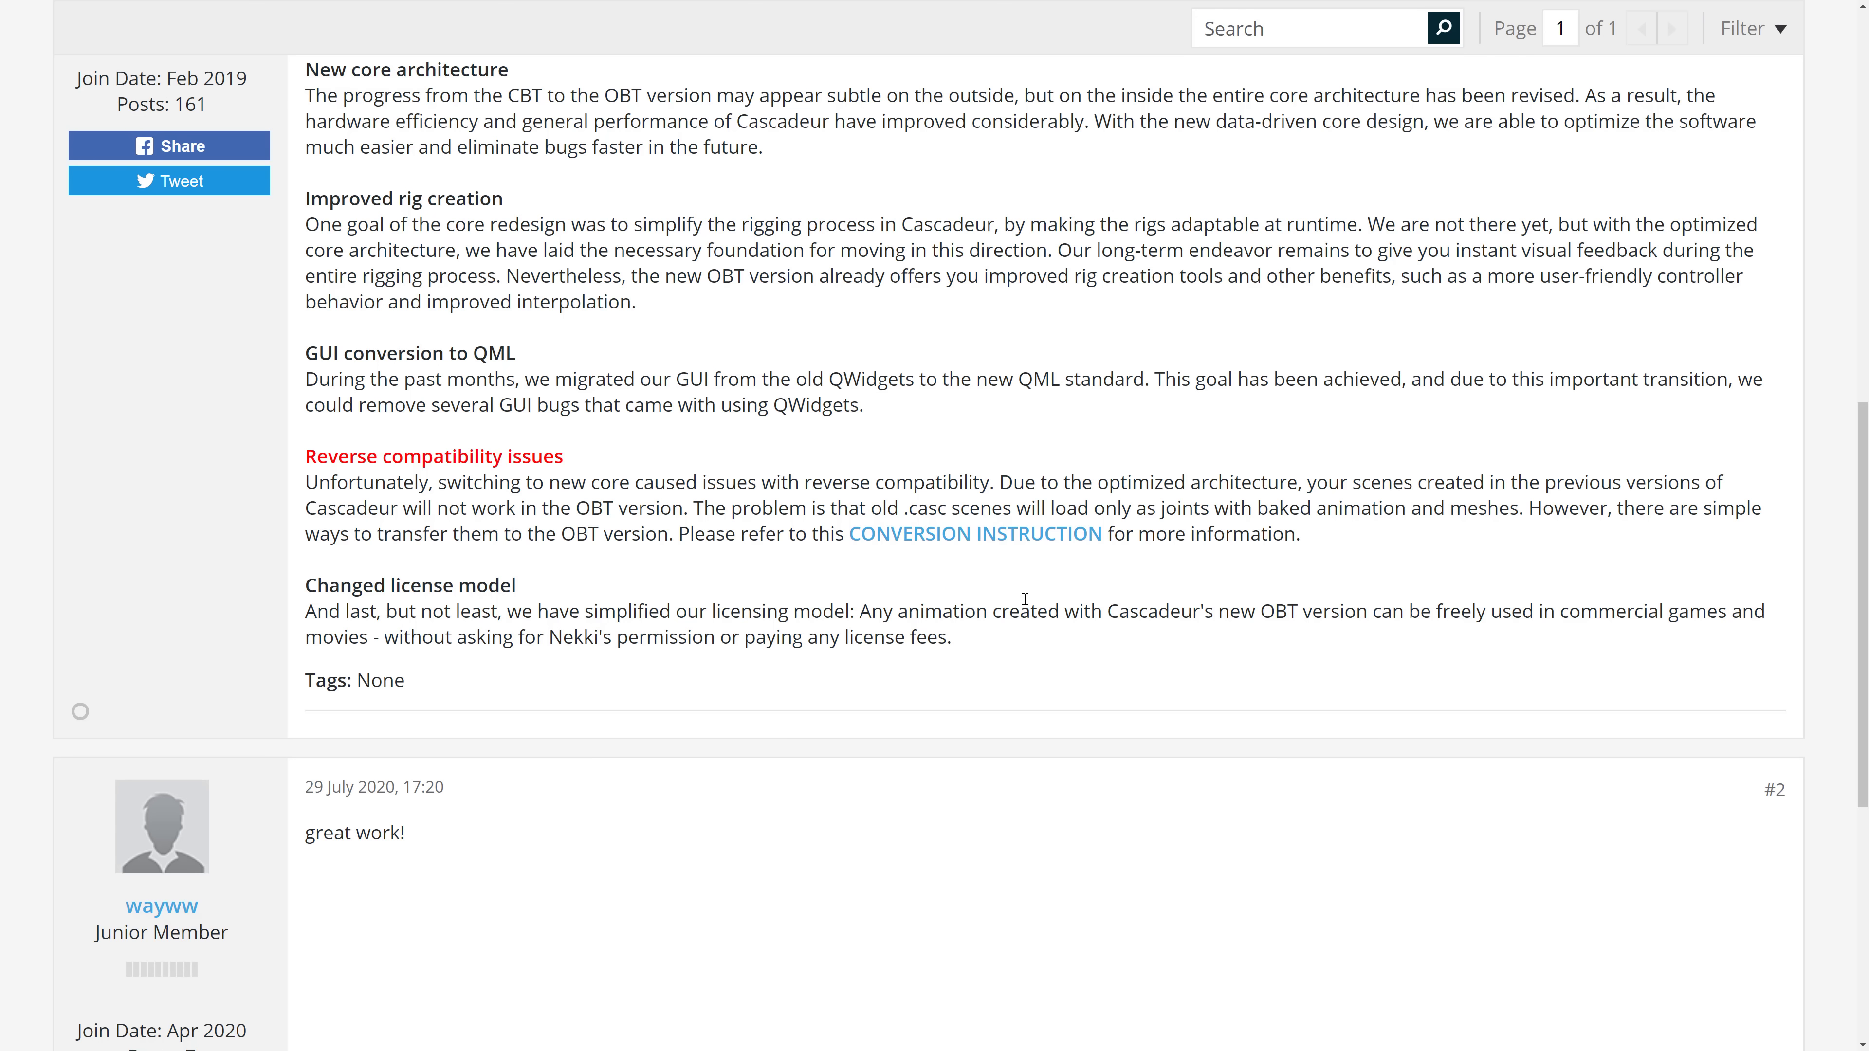
scroll(1139, 586, "down", 8)
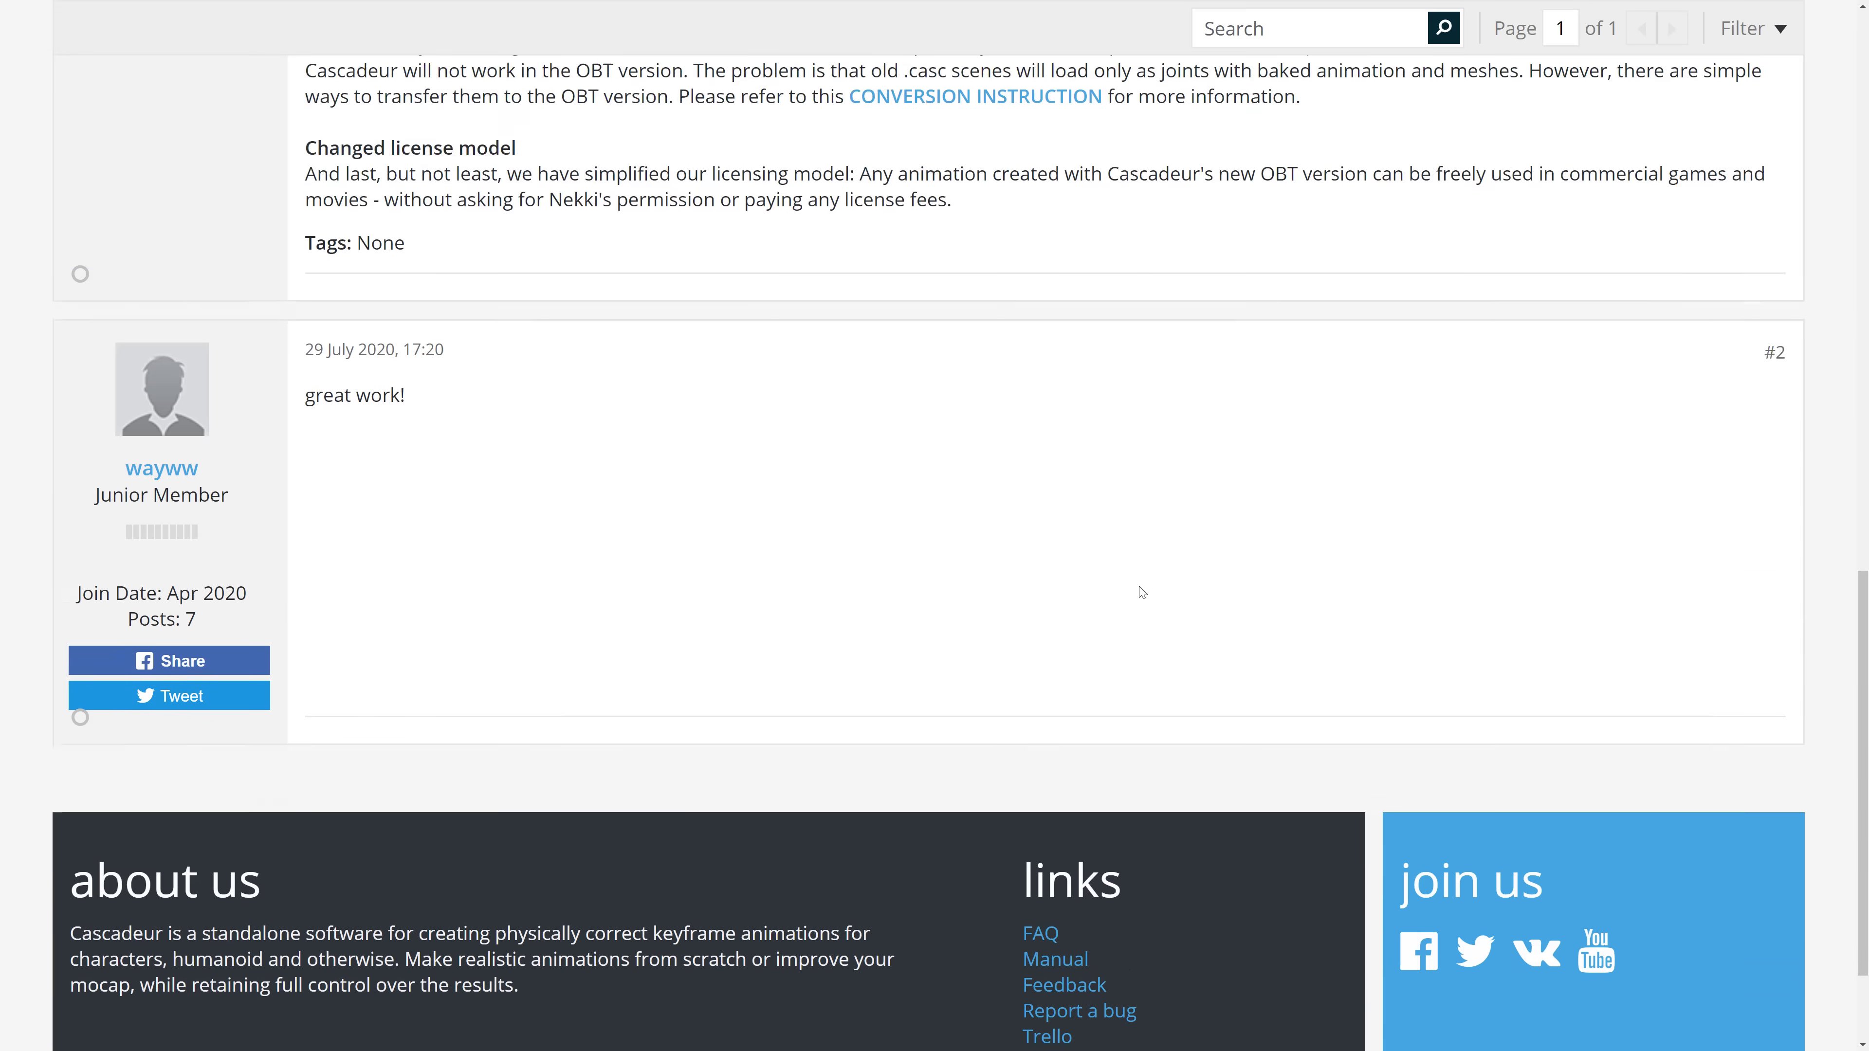
scroll(1139, 585, "up", 10)
scroll(1141, 585, "up", 6)
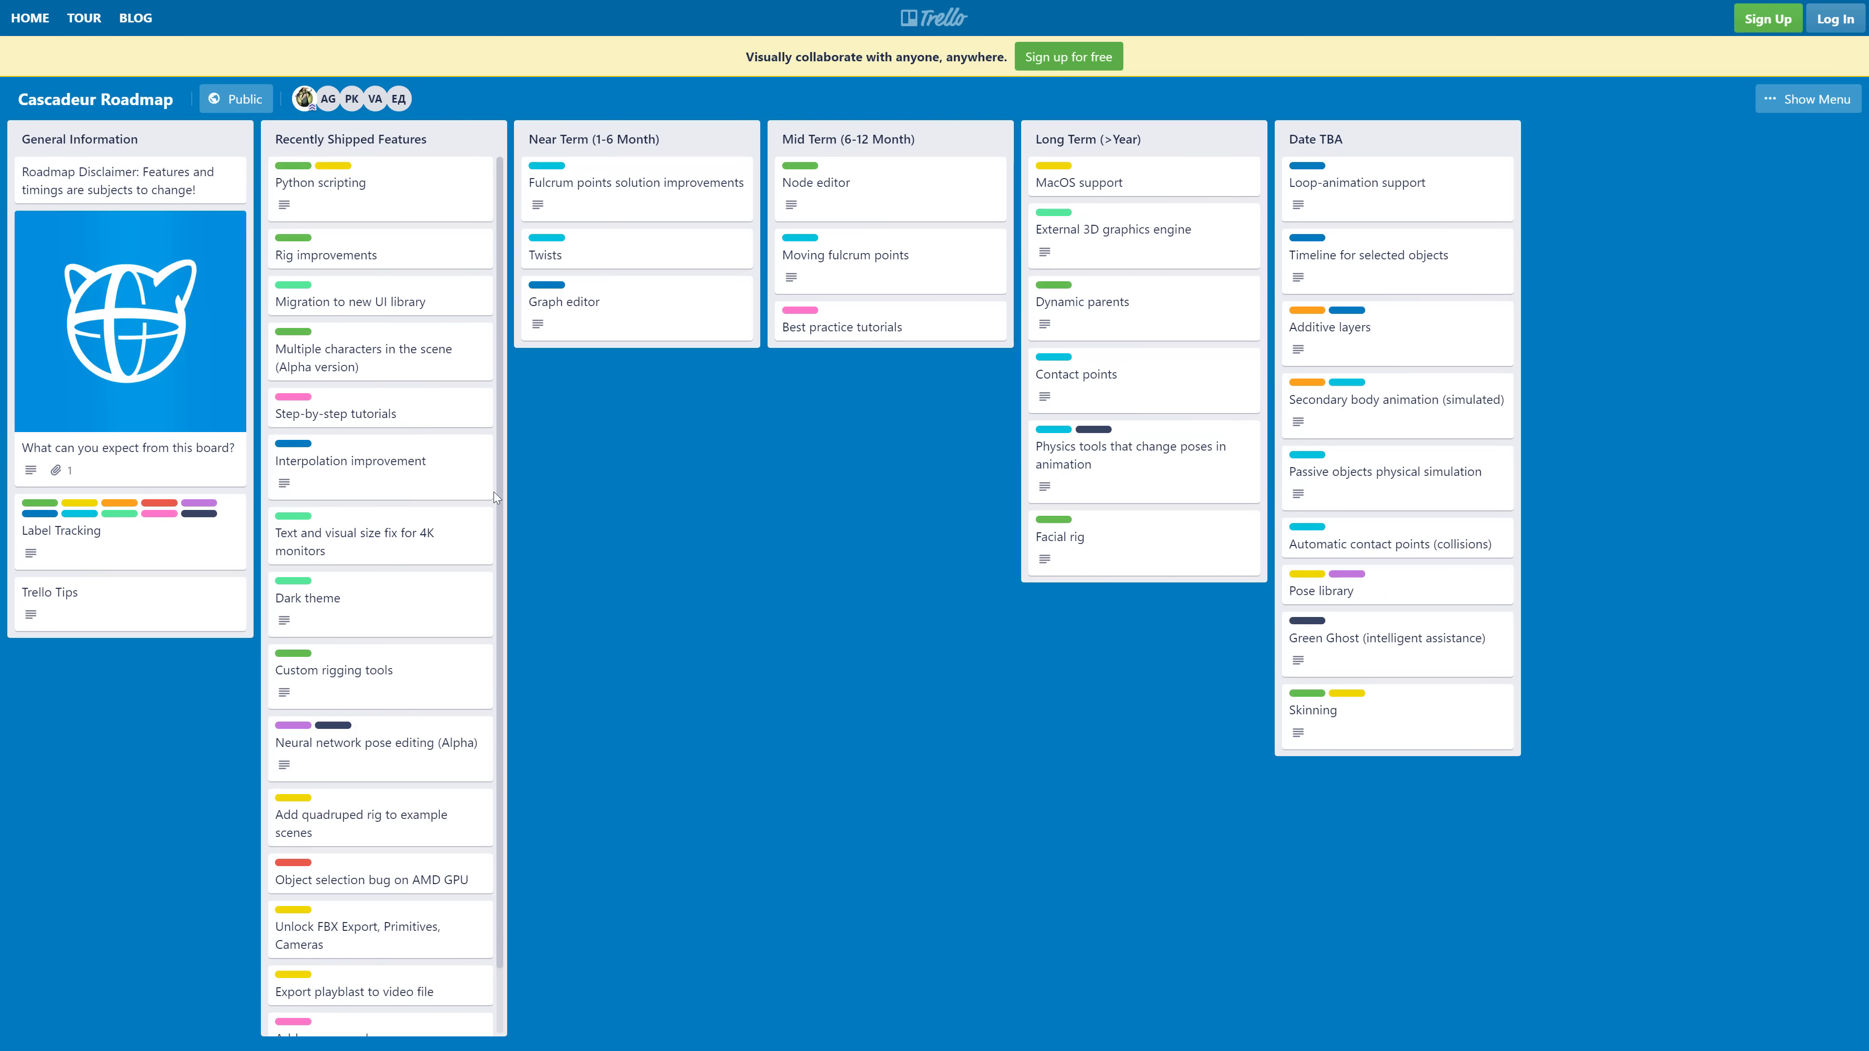
Check the Dark theme card on the Trello roadmap, then move to the documentation FAQ tab.
left_click(321, 621)
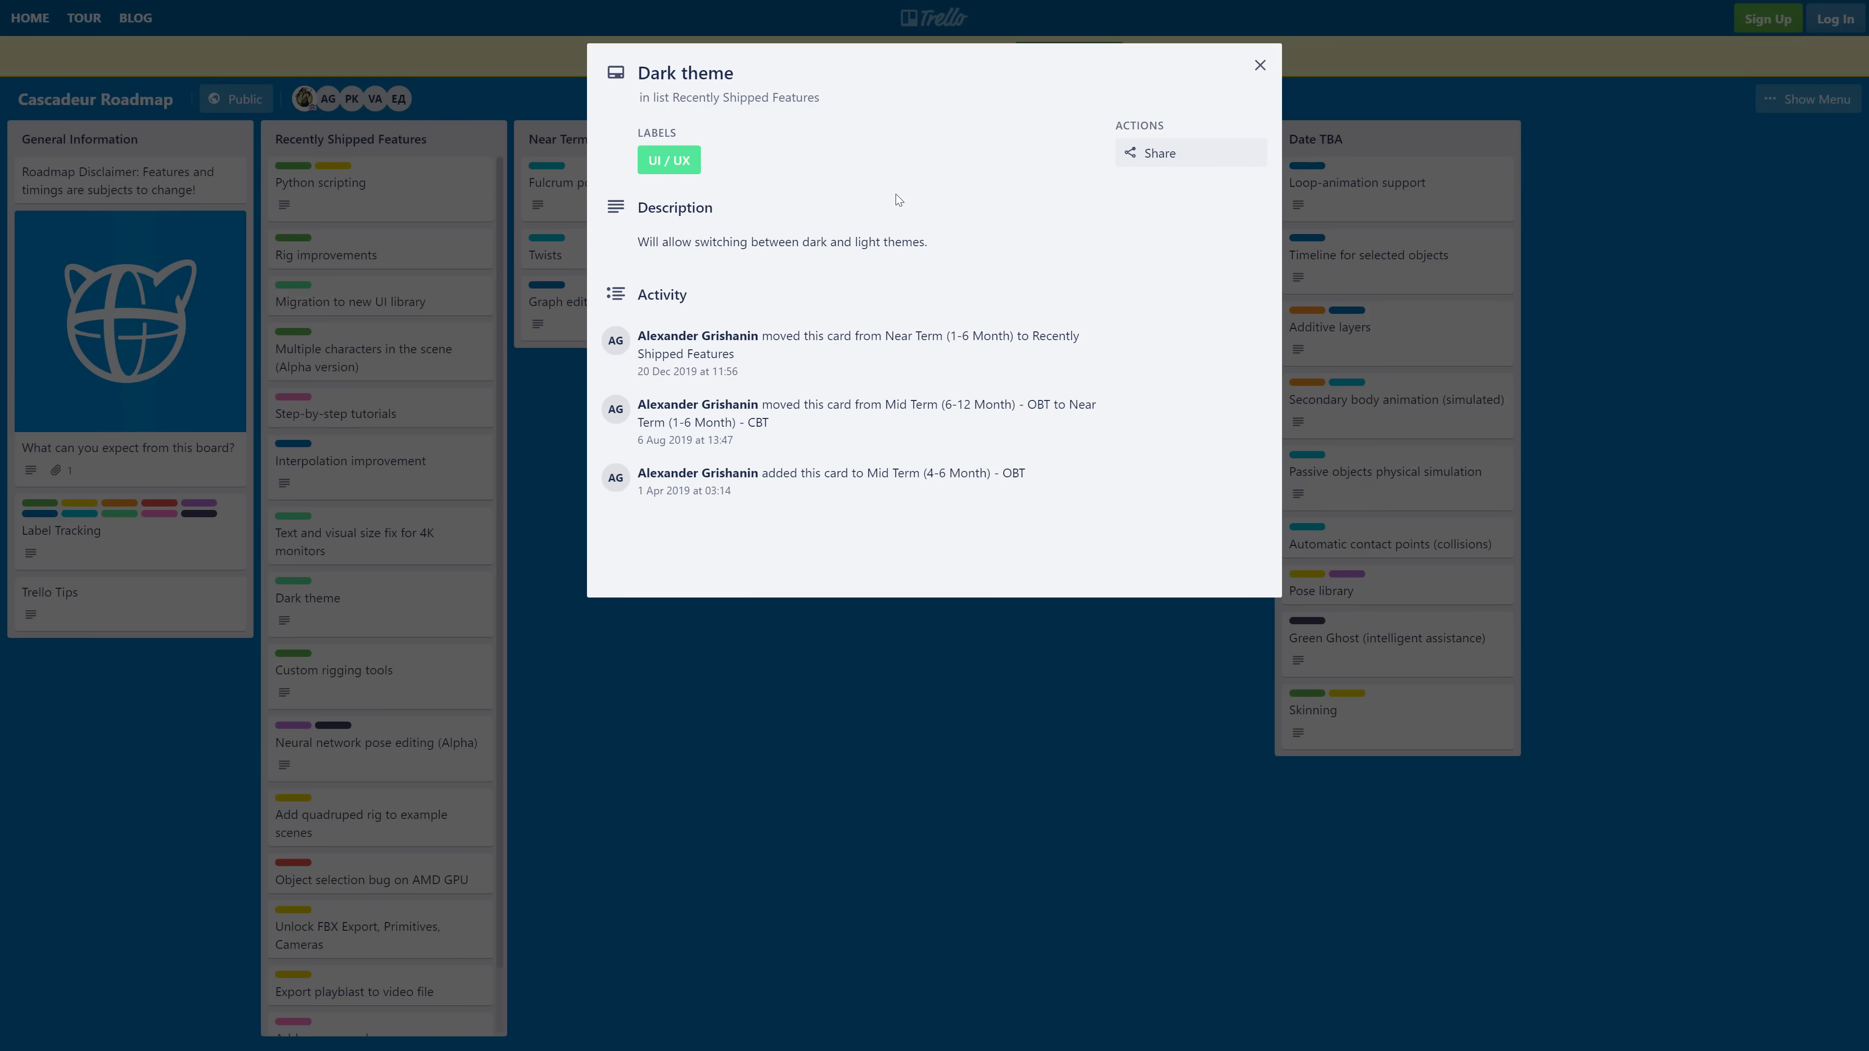
left_click(1259, 64)
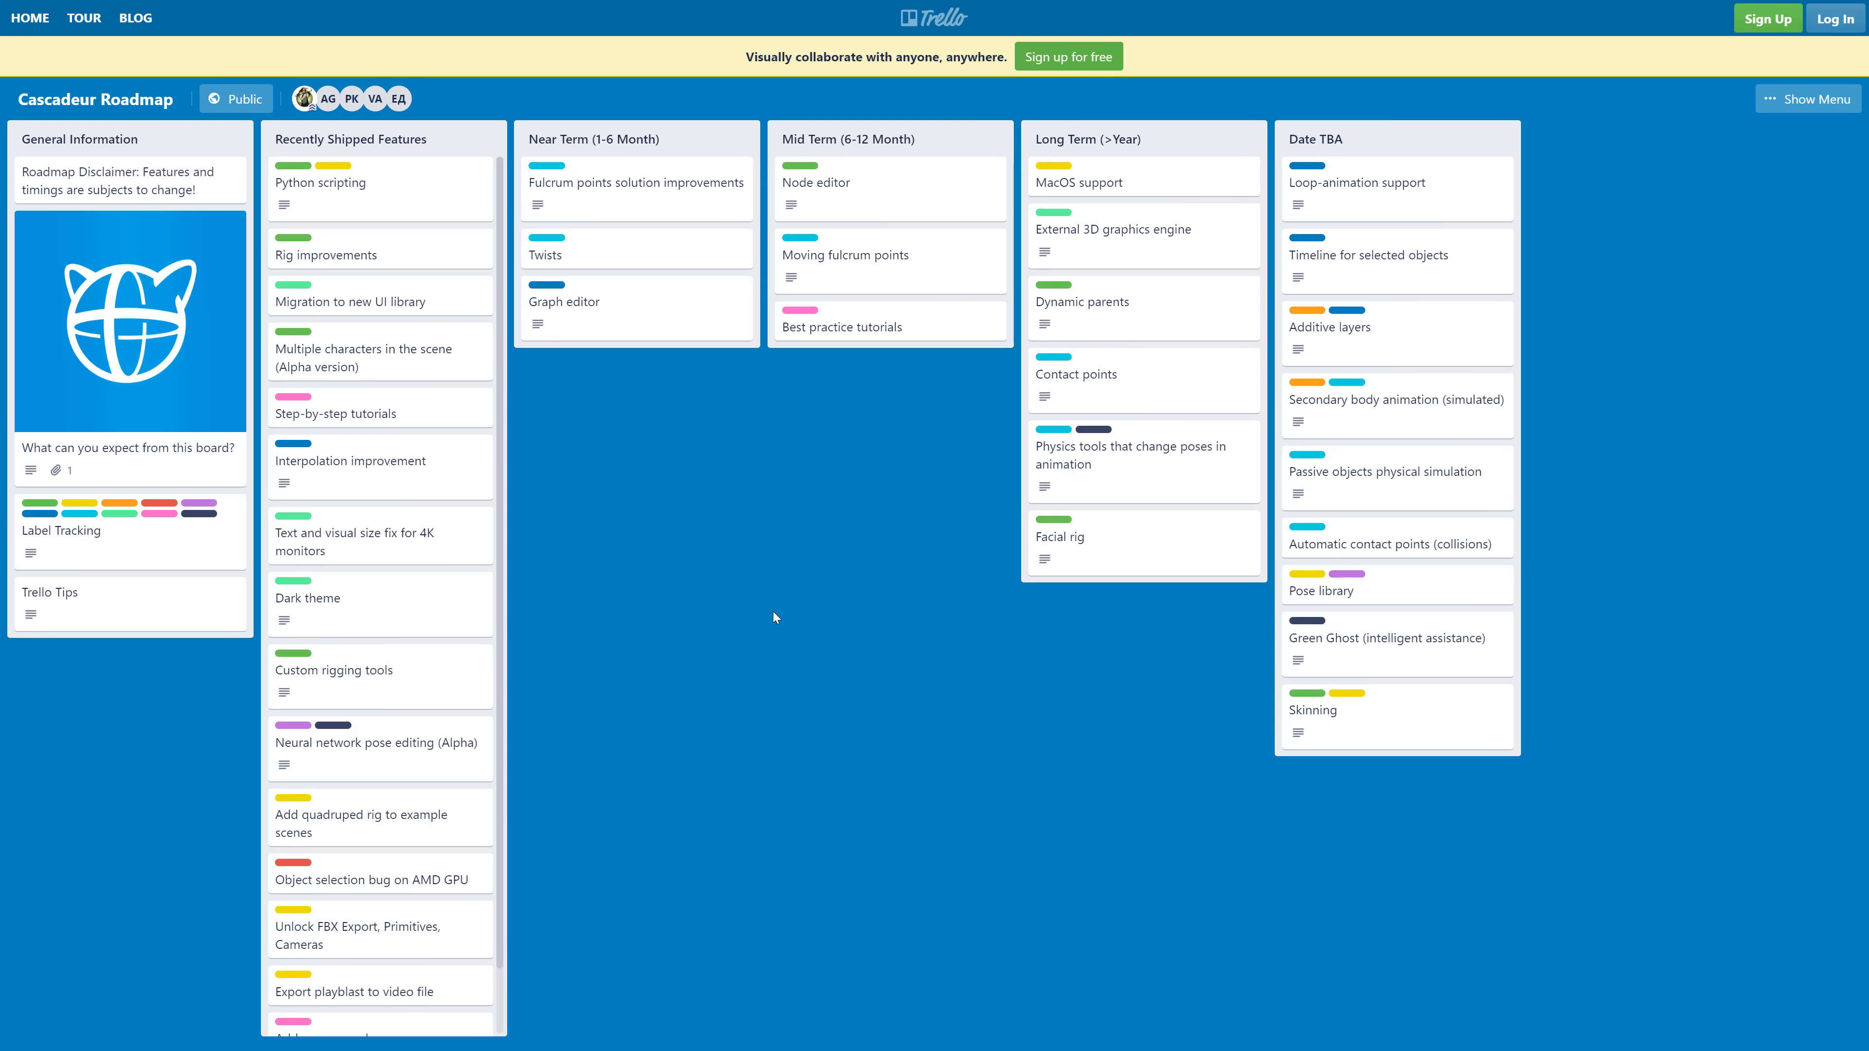
key("ctrl+Tab")
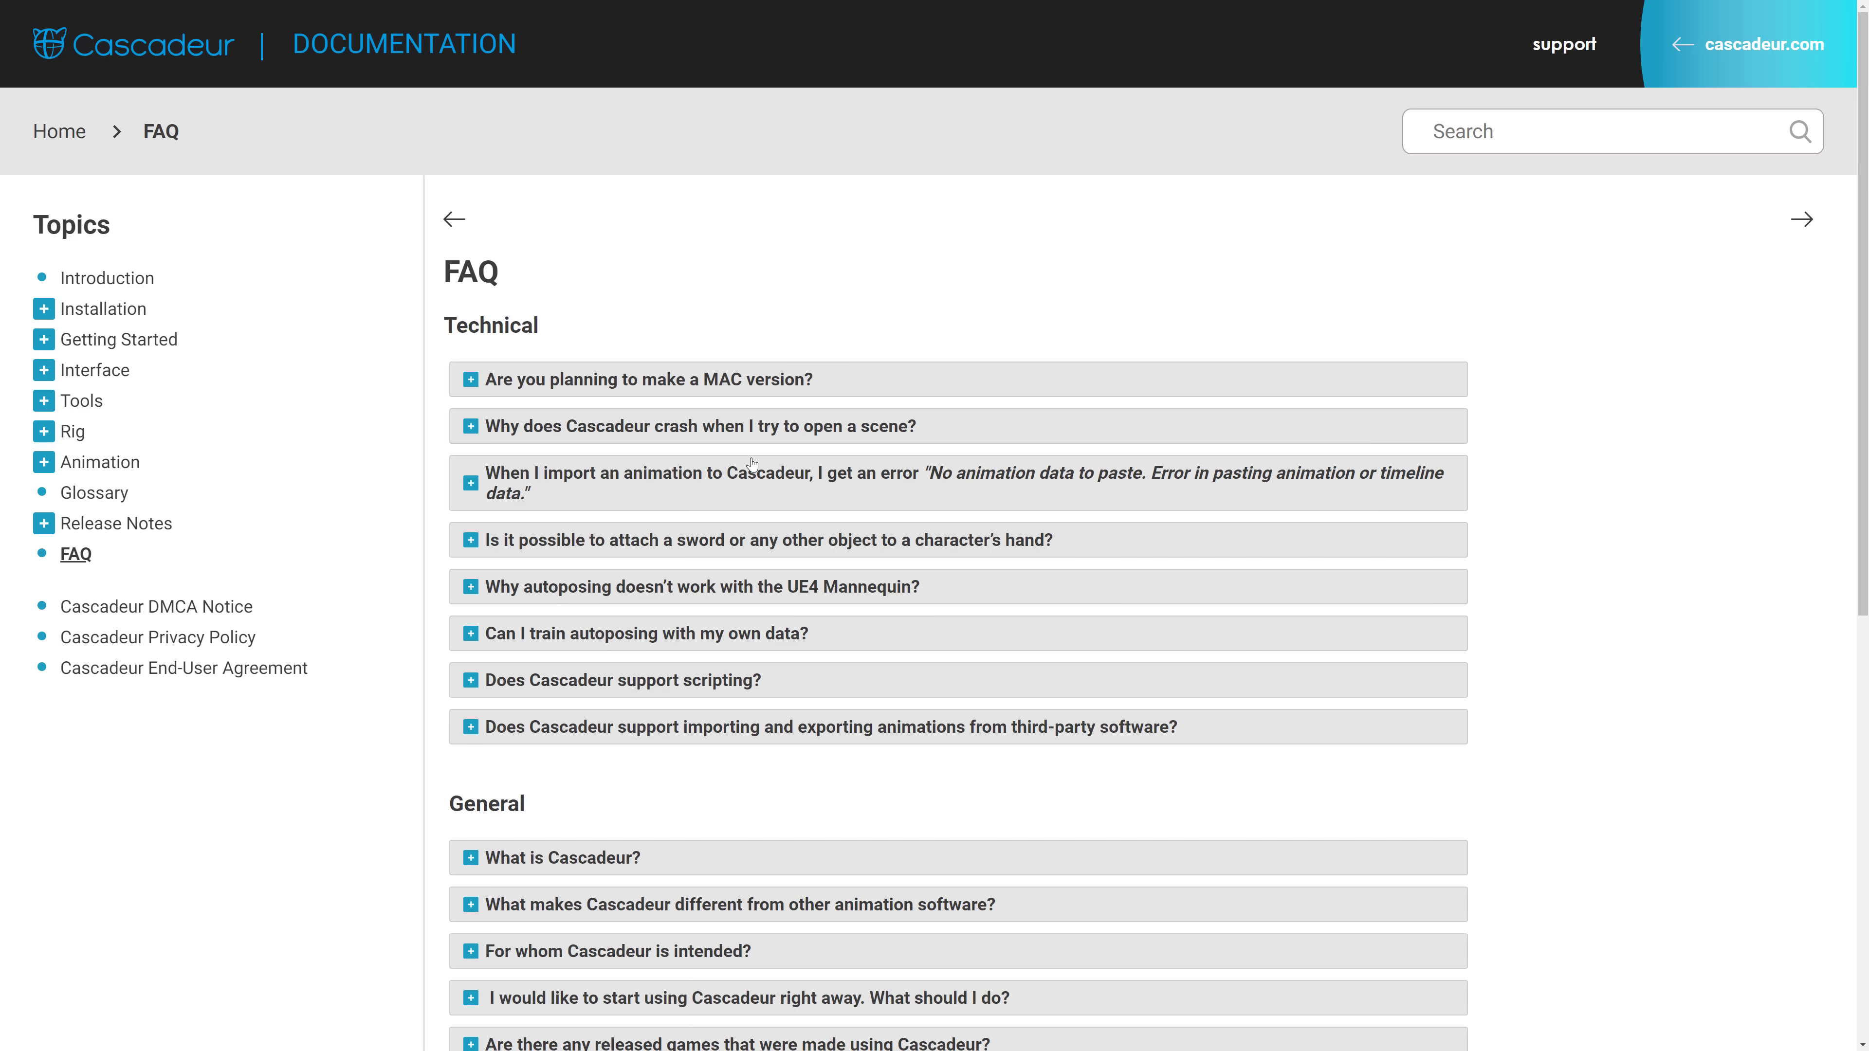
Scroll the FAQ page down through the Technical and General questions to the bottom.
scroll(697, 506, "down", 2)
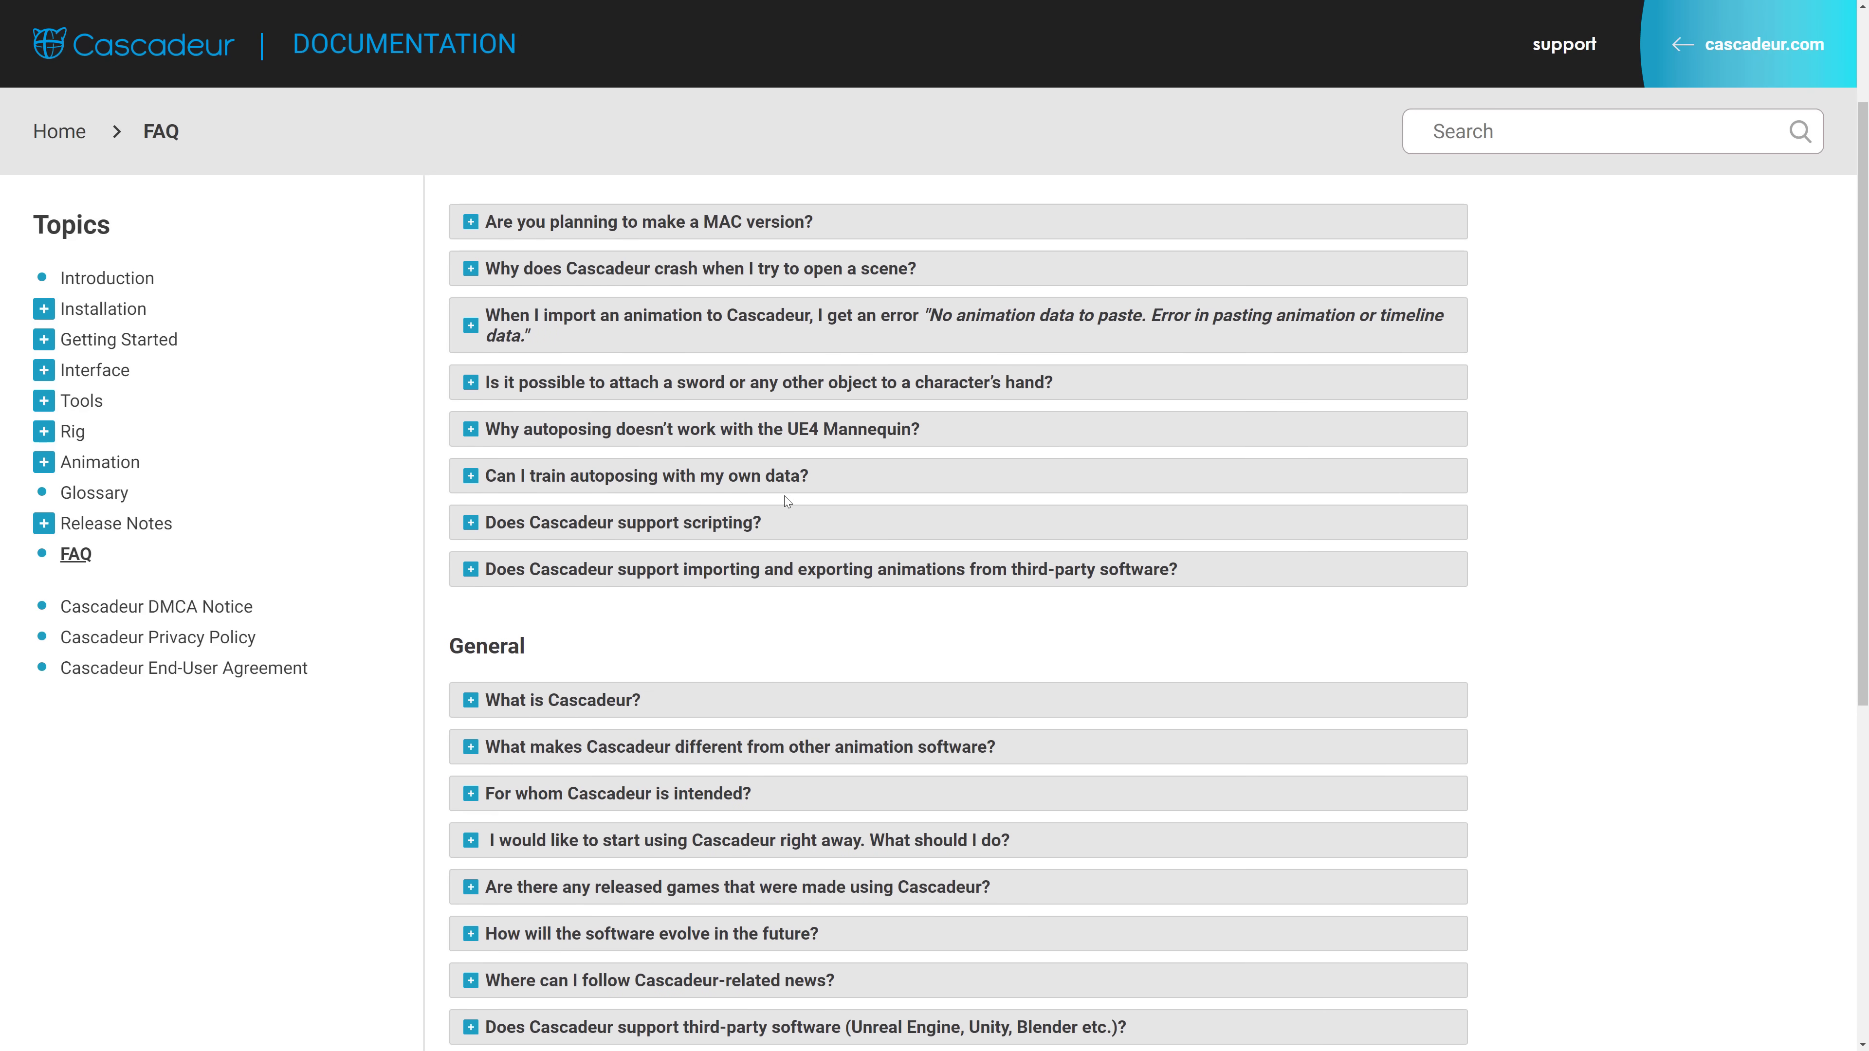
scroll(784, 496, "down", 6)
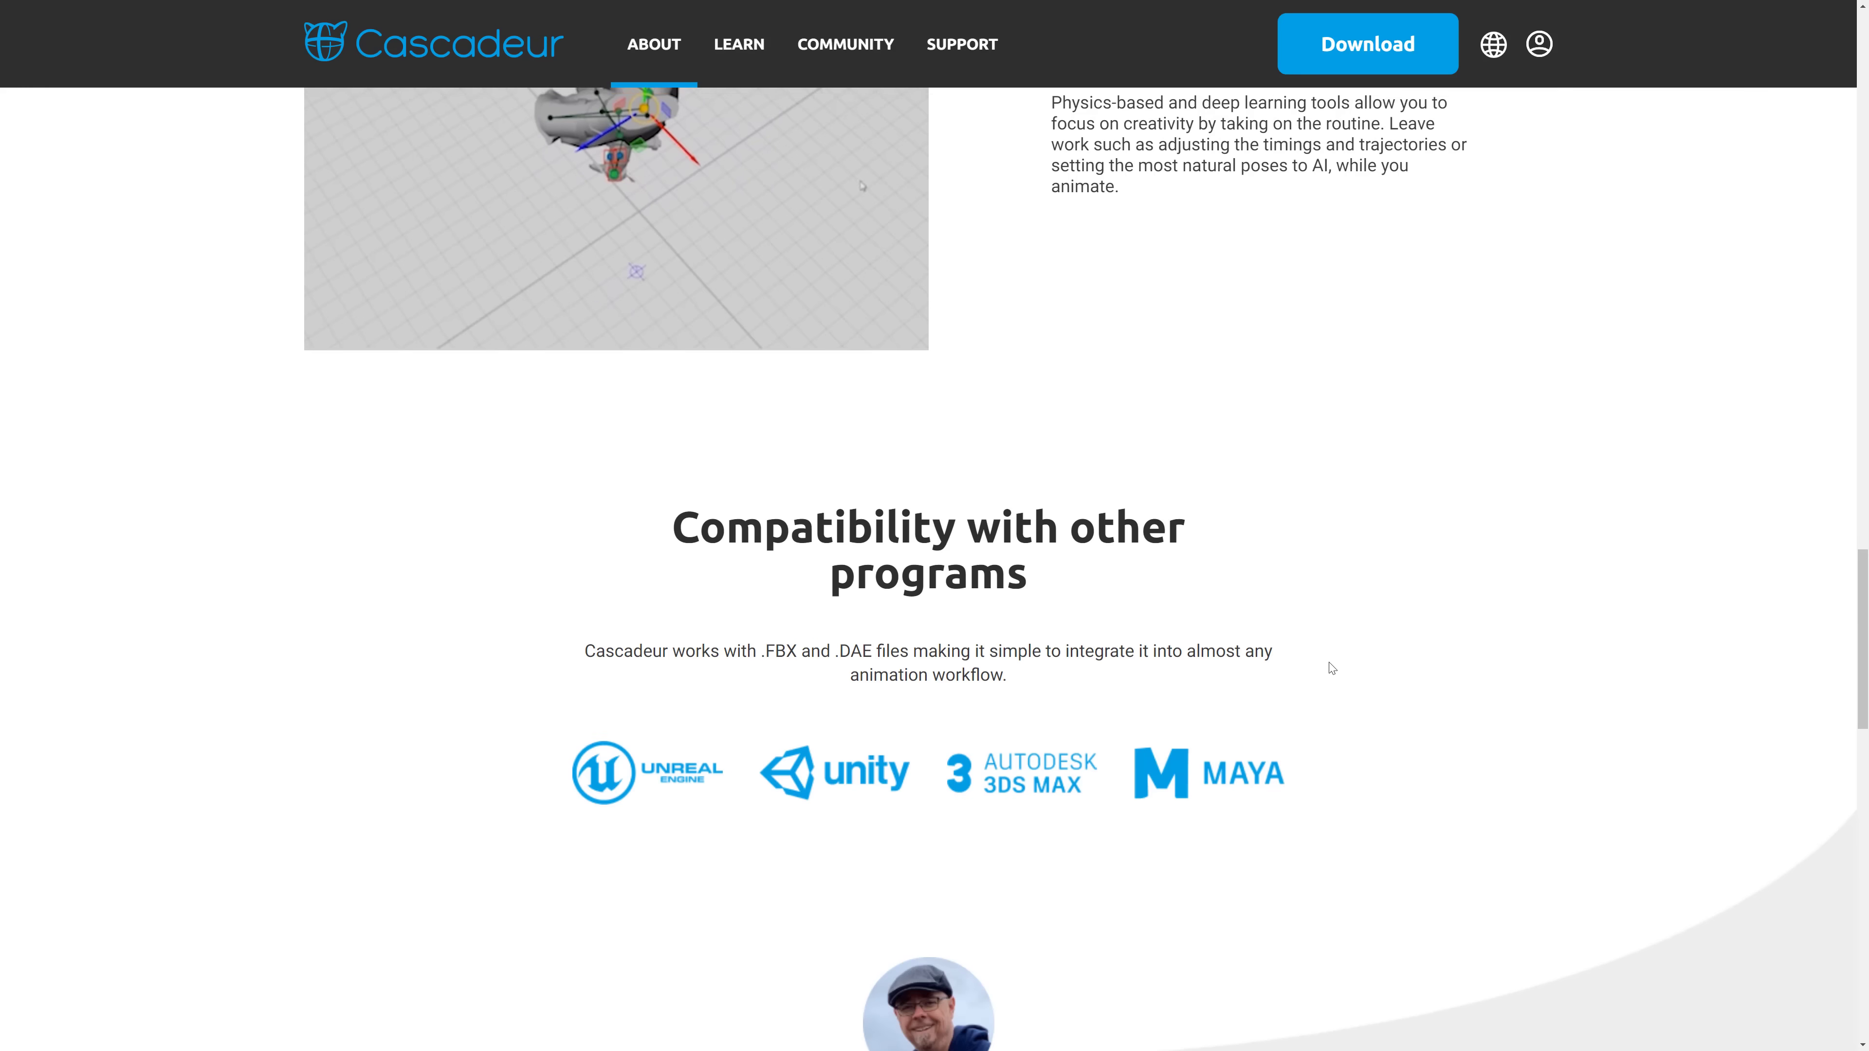
Scroll through the cascadeur.com homepage feature sections and back to the top, then return to Cascadeur.
scroll(1398, 677, "up", 8)
scroll(1499, 695, "down", 2)
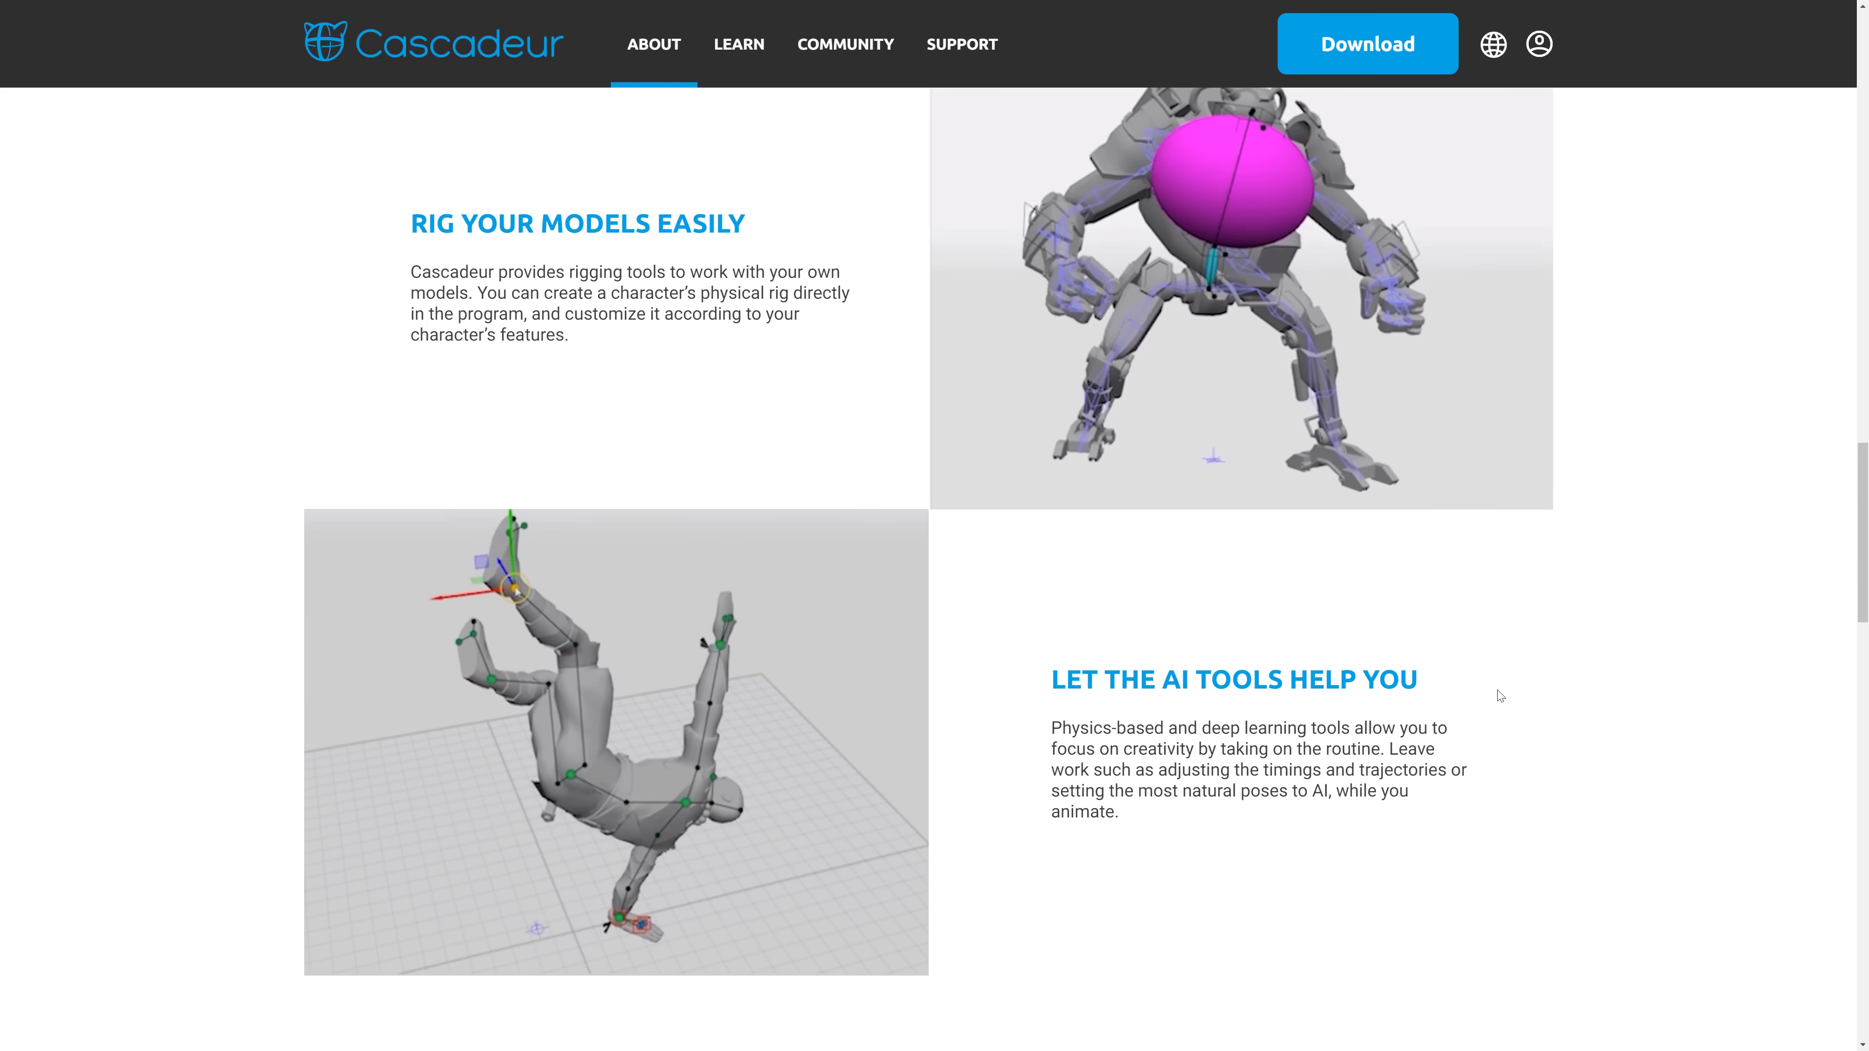
scroll(1185, 672, "down", 4)
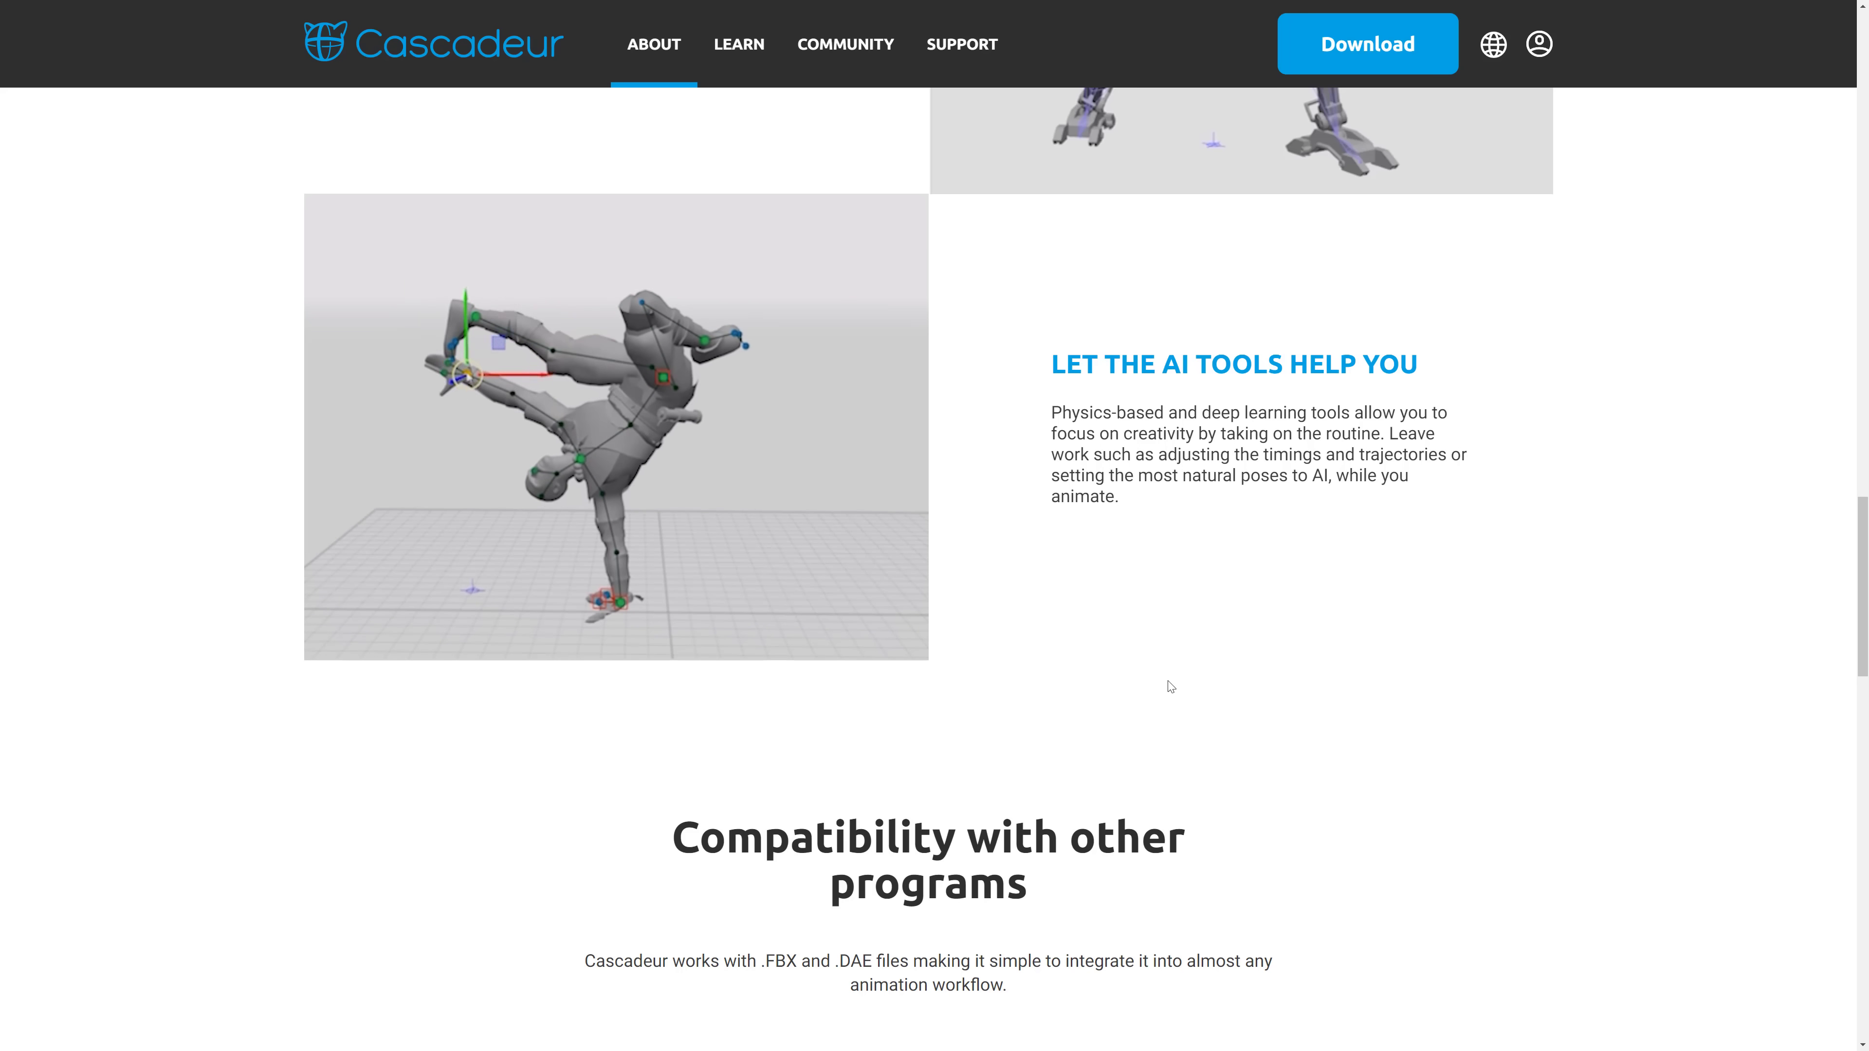
scroll(1325, 685, "up", 6)
scroll(1310, 702, "up", 15)
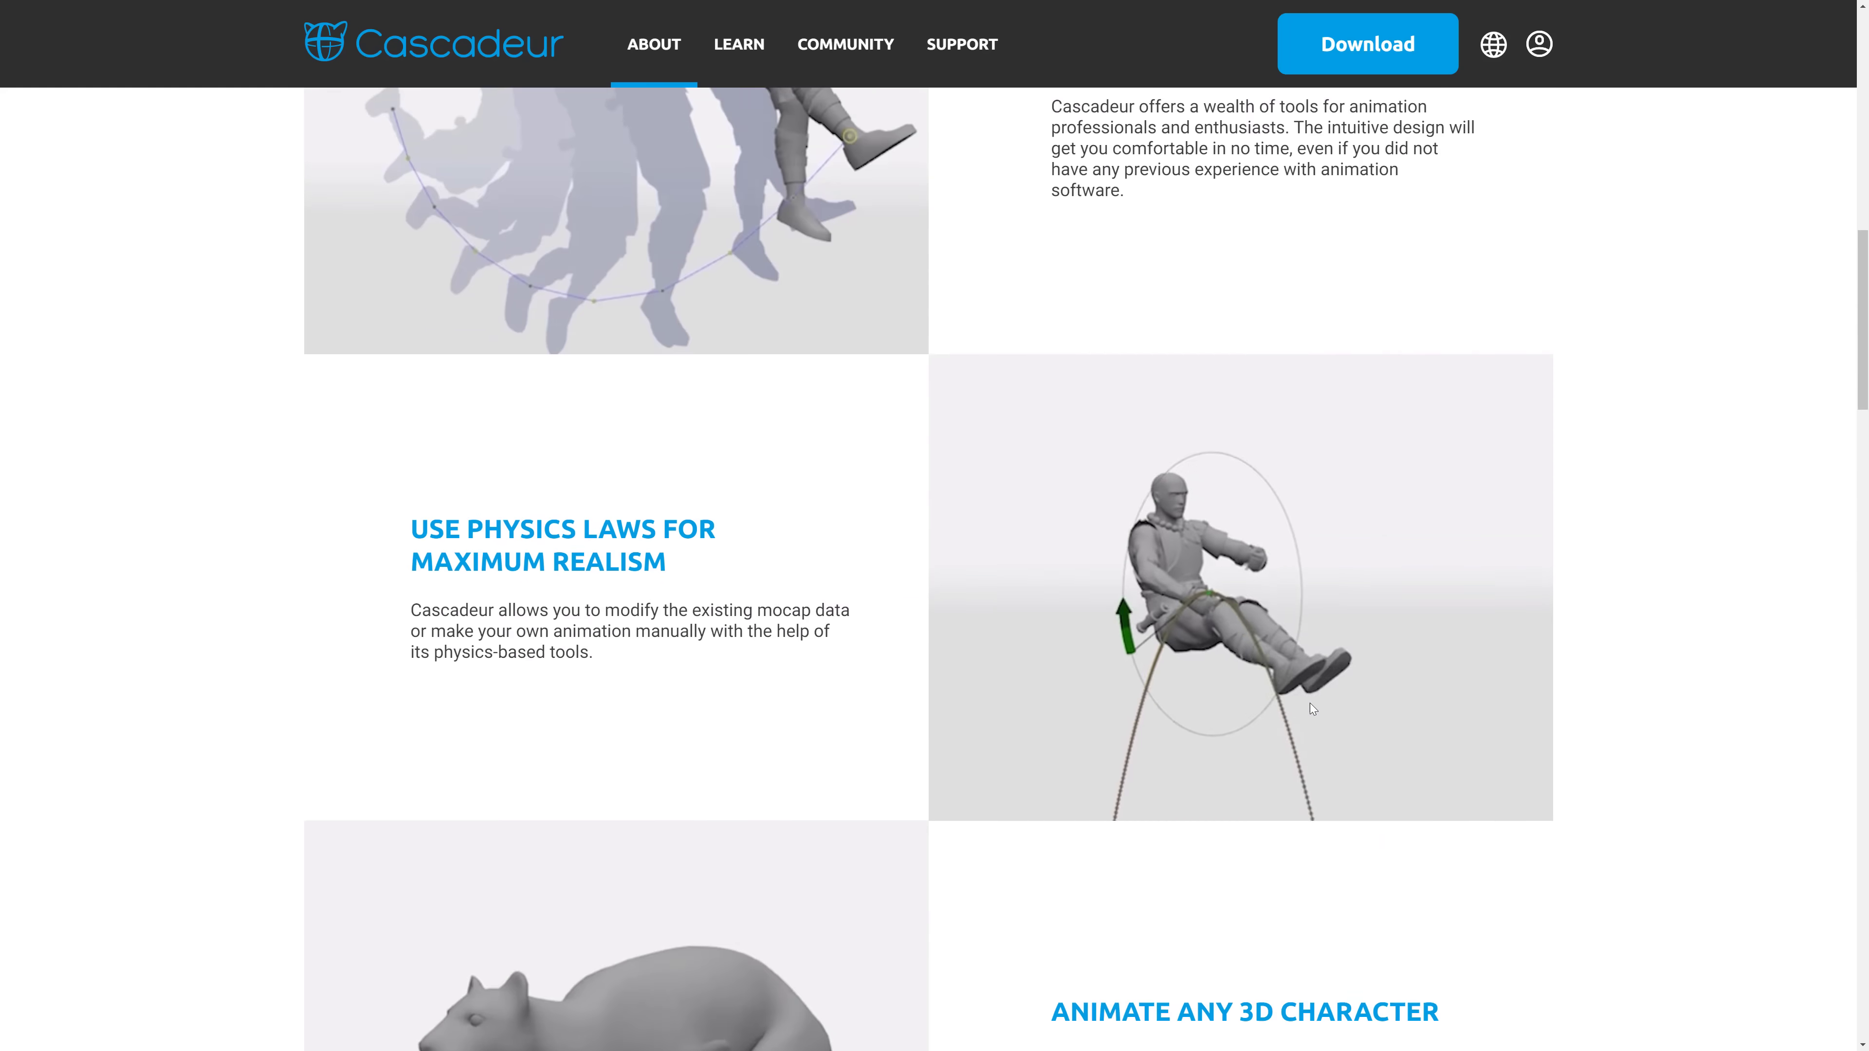
scroll(1313, 709, "up", 3)
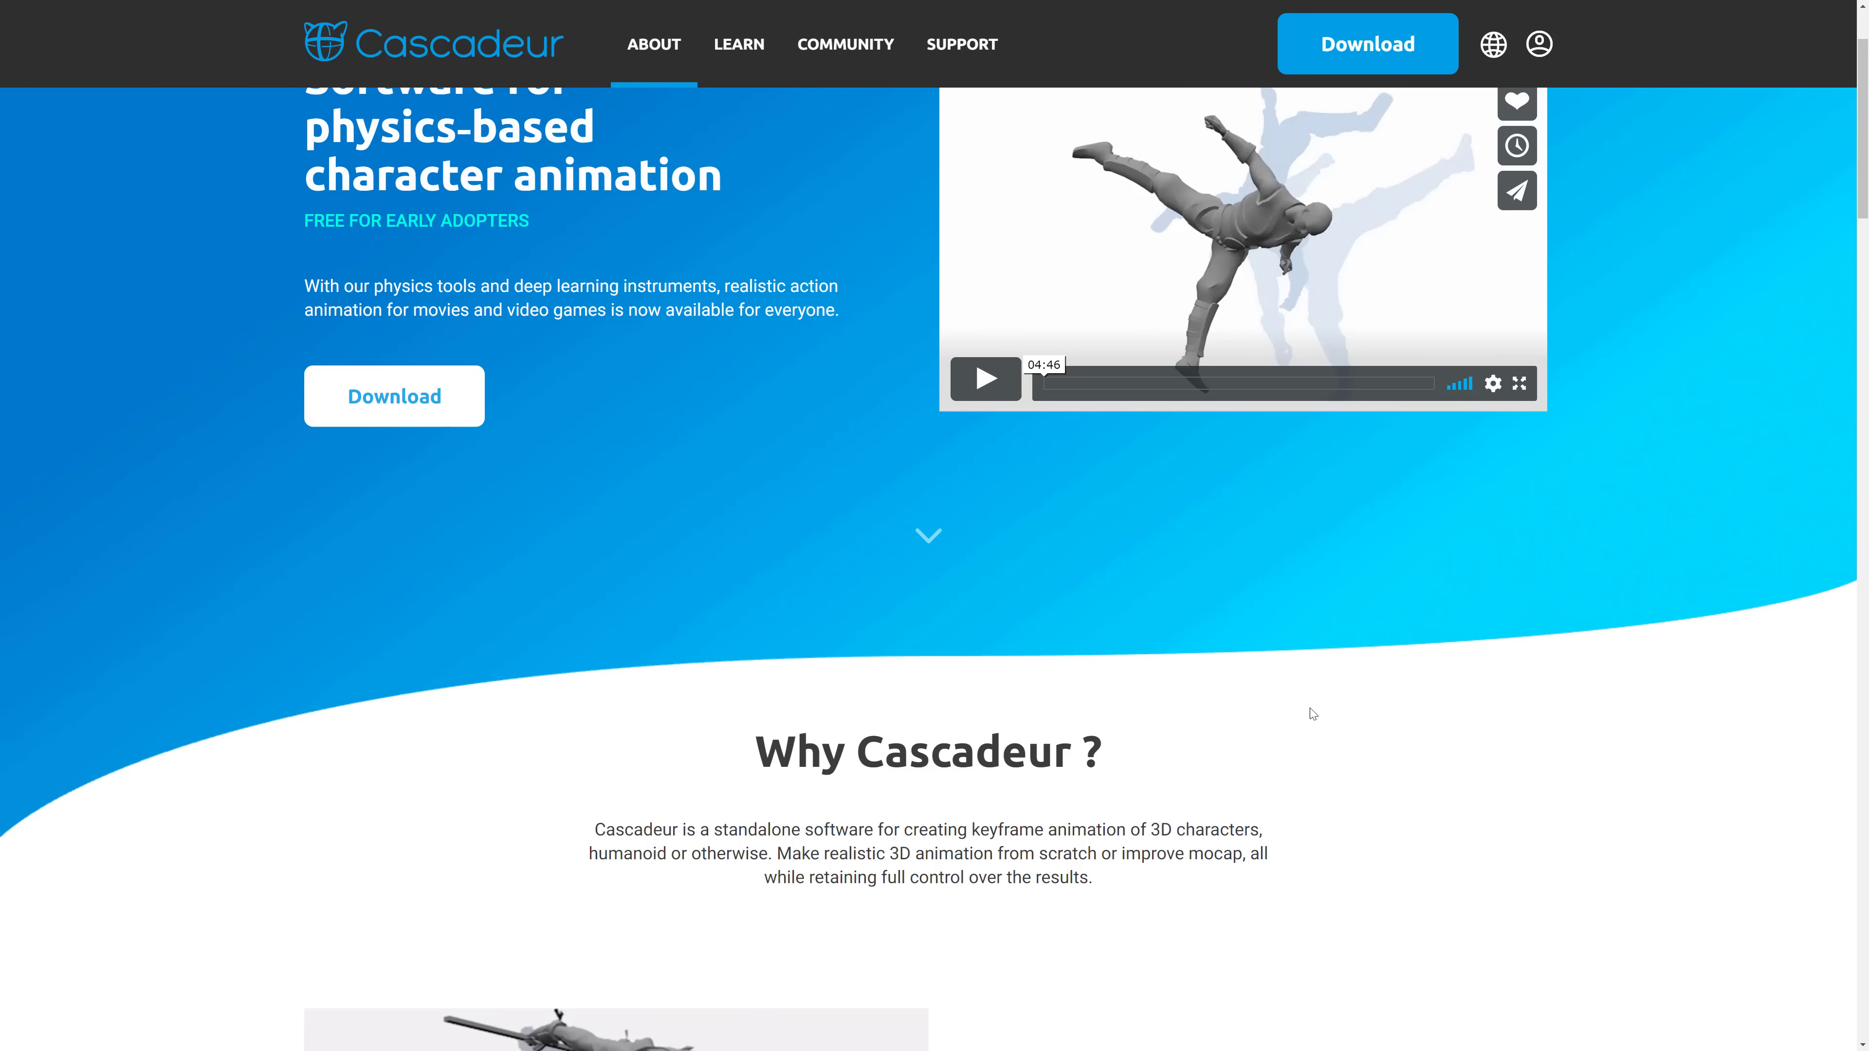
scroll(1309, 711, "up", 2)
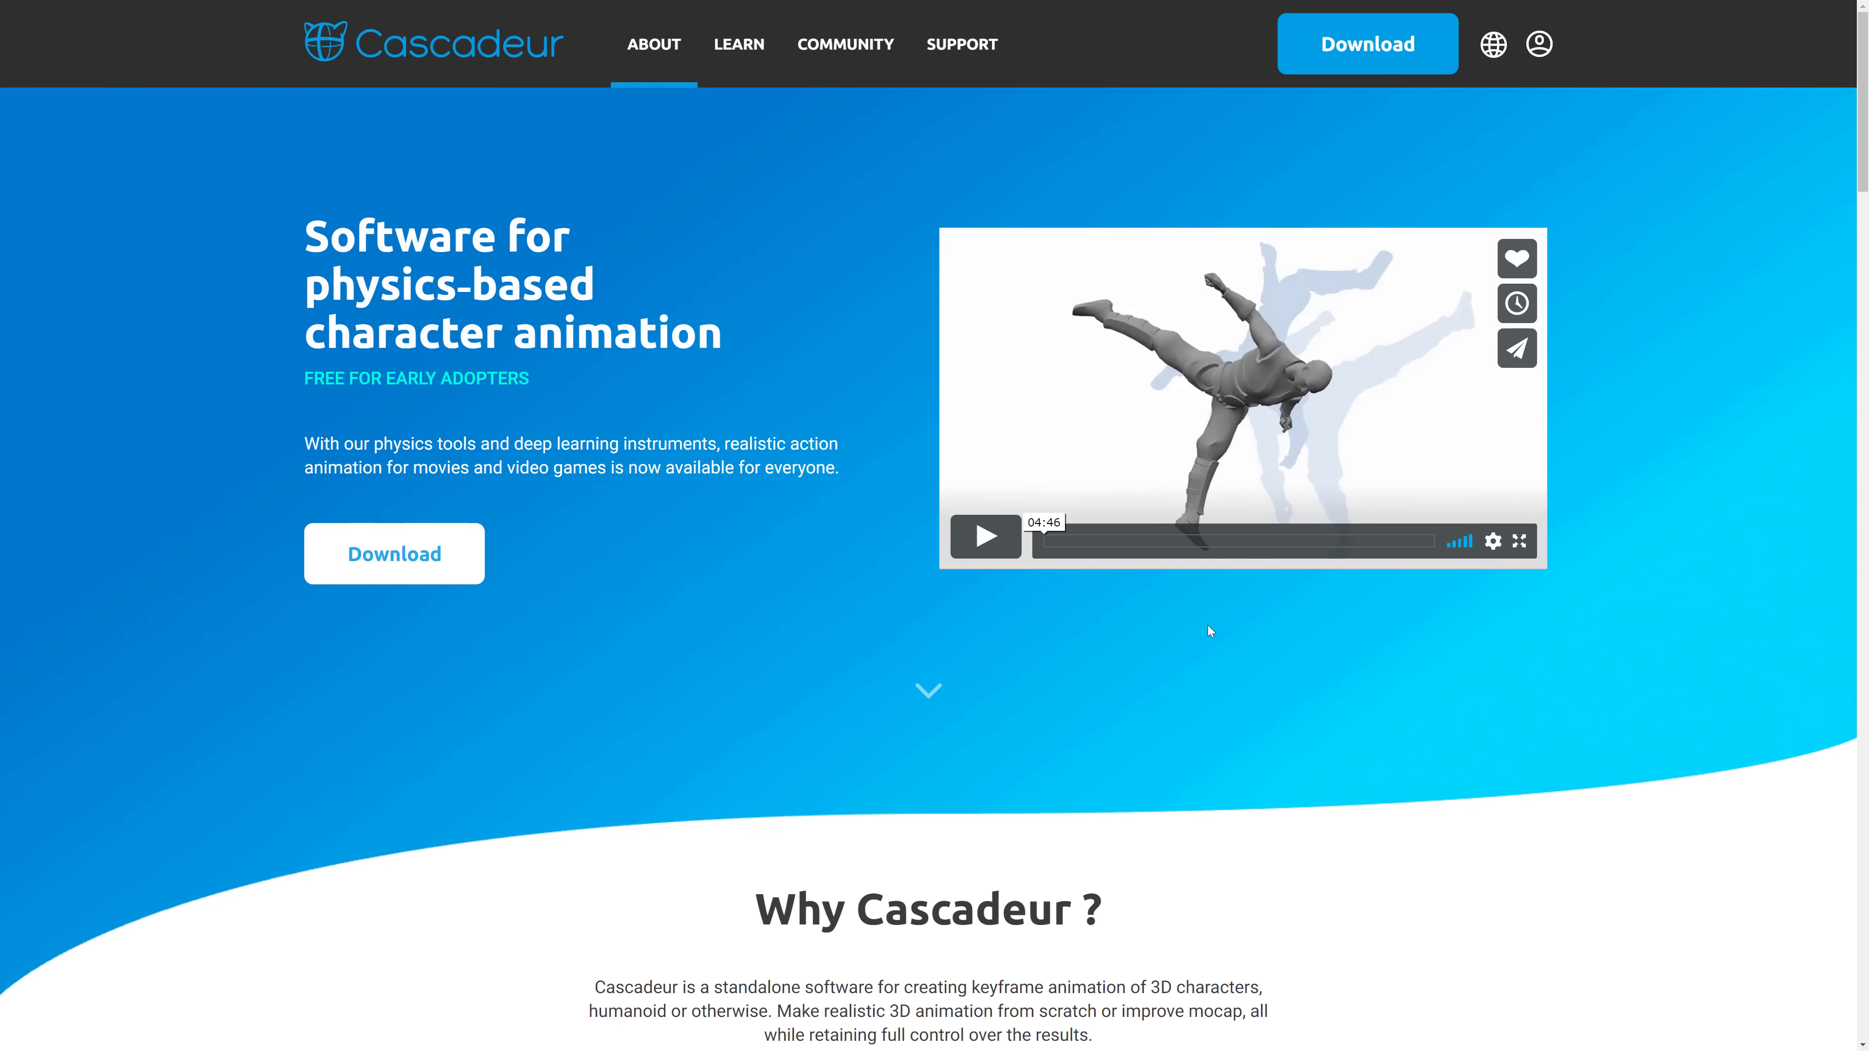
key("alt+Tab")
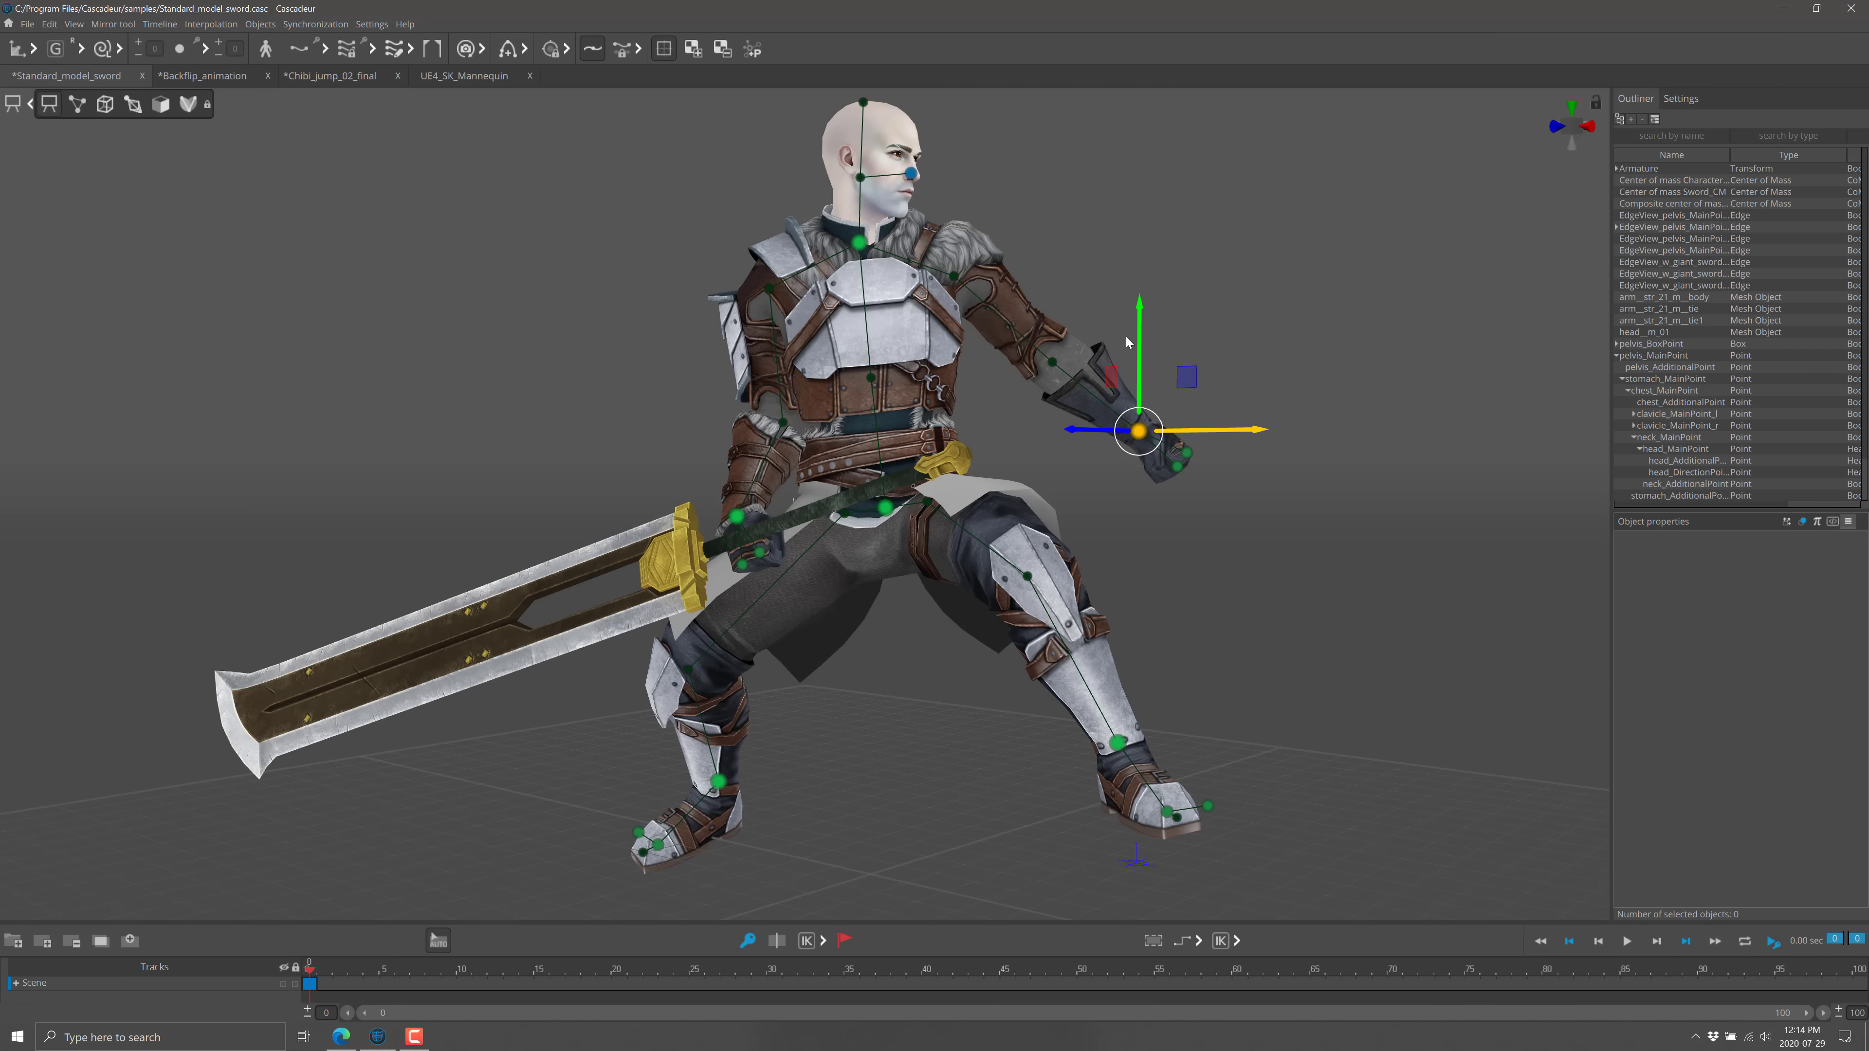
Lift the swordsman's free hand upward, then toggle the rig from IK to FK and back.
left_click_drag(1138, 316, 1138, 251)
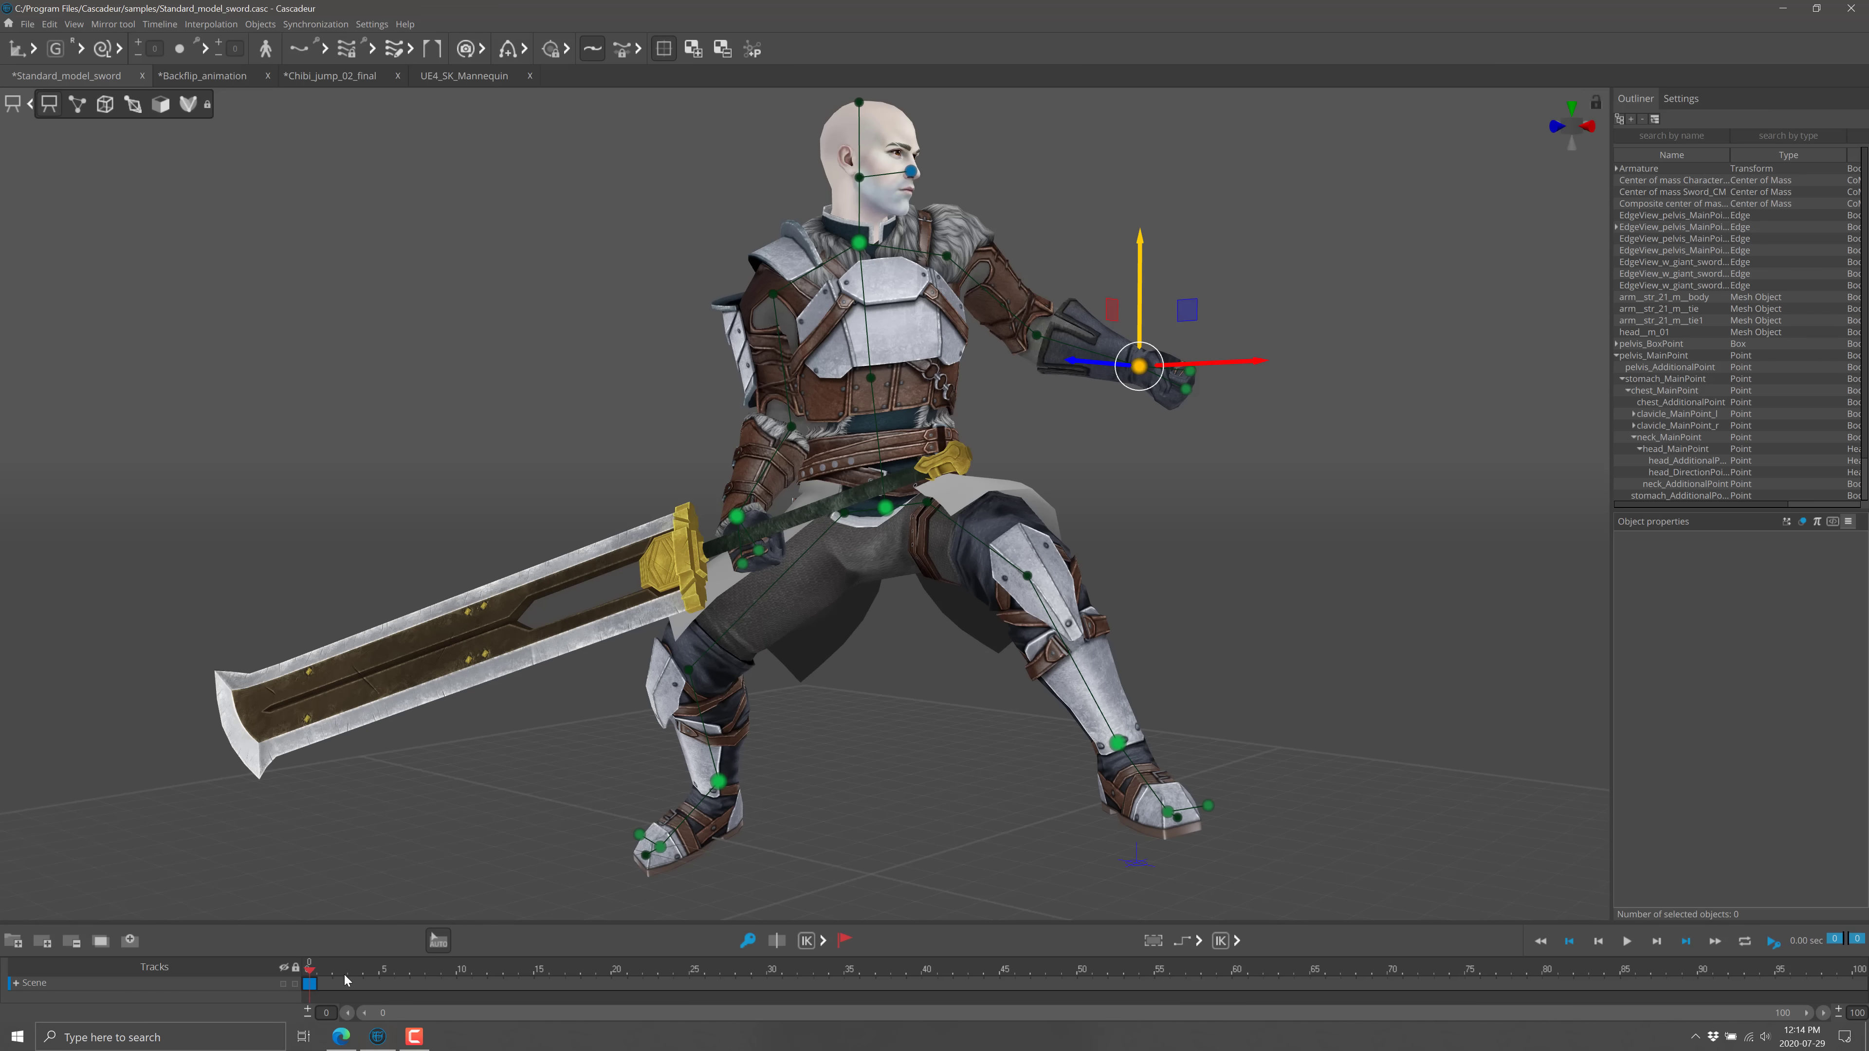
left_click(807, 941)
left_click(808, 942)
After the Bind texture error, select headm_01, browse samples > textures, and cancel without binding.
left_click(694, 52)
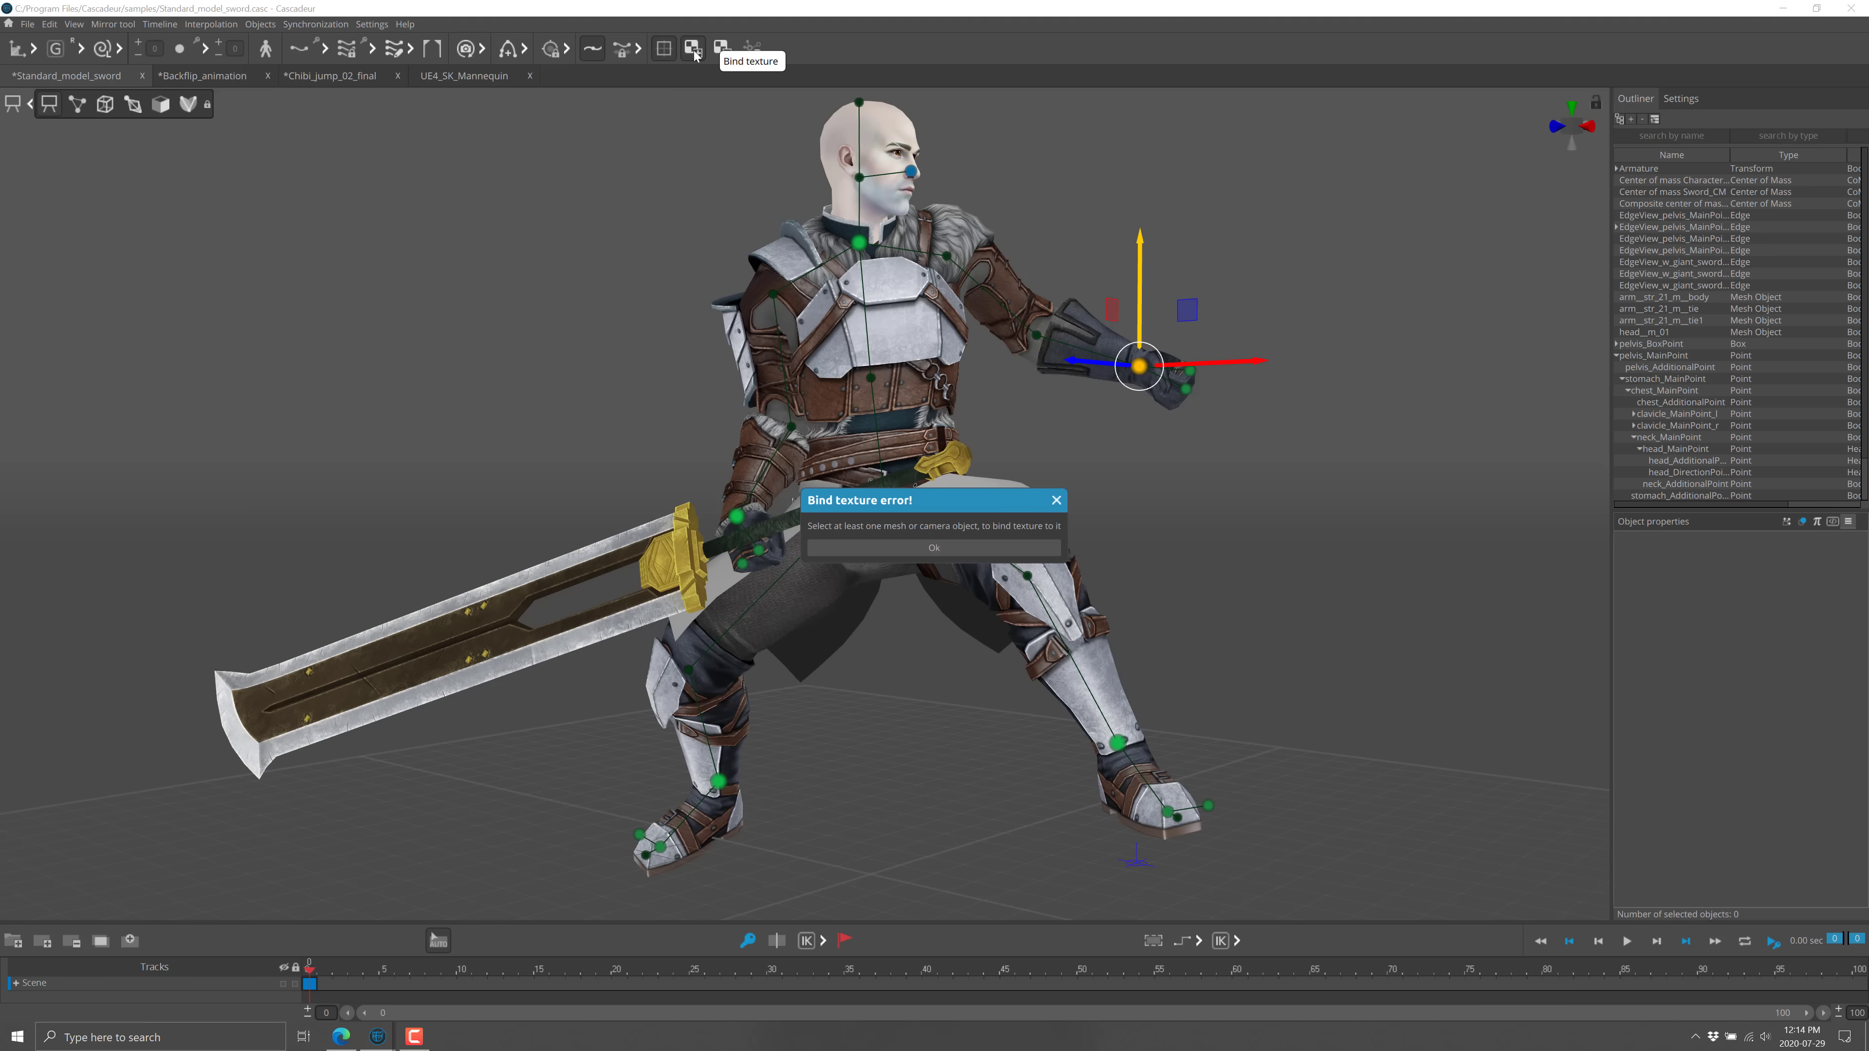
left_click(1056, 501)
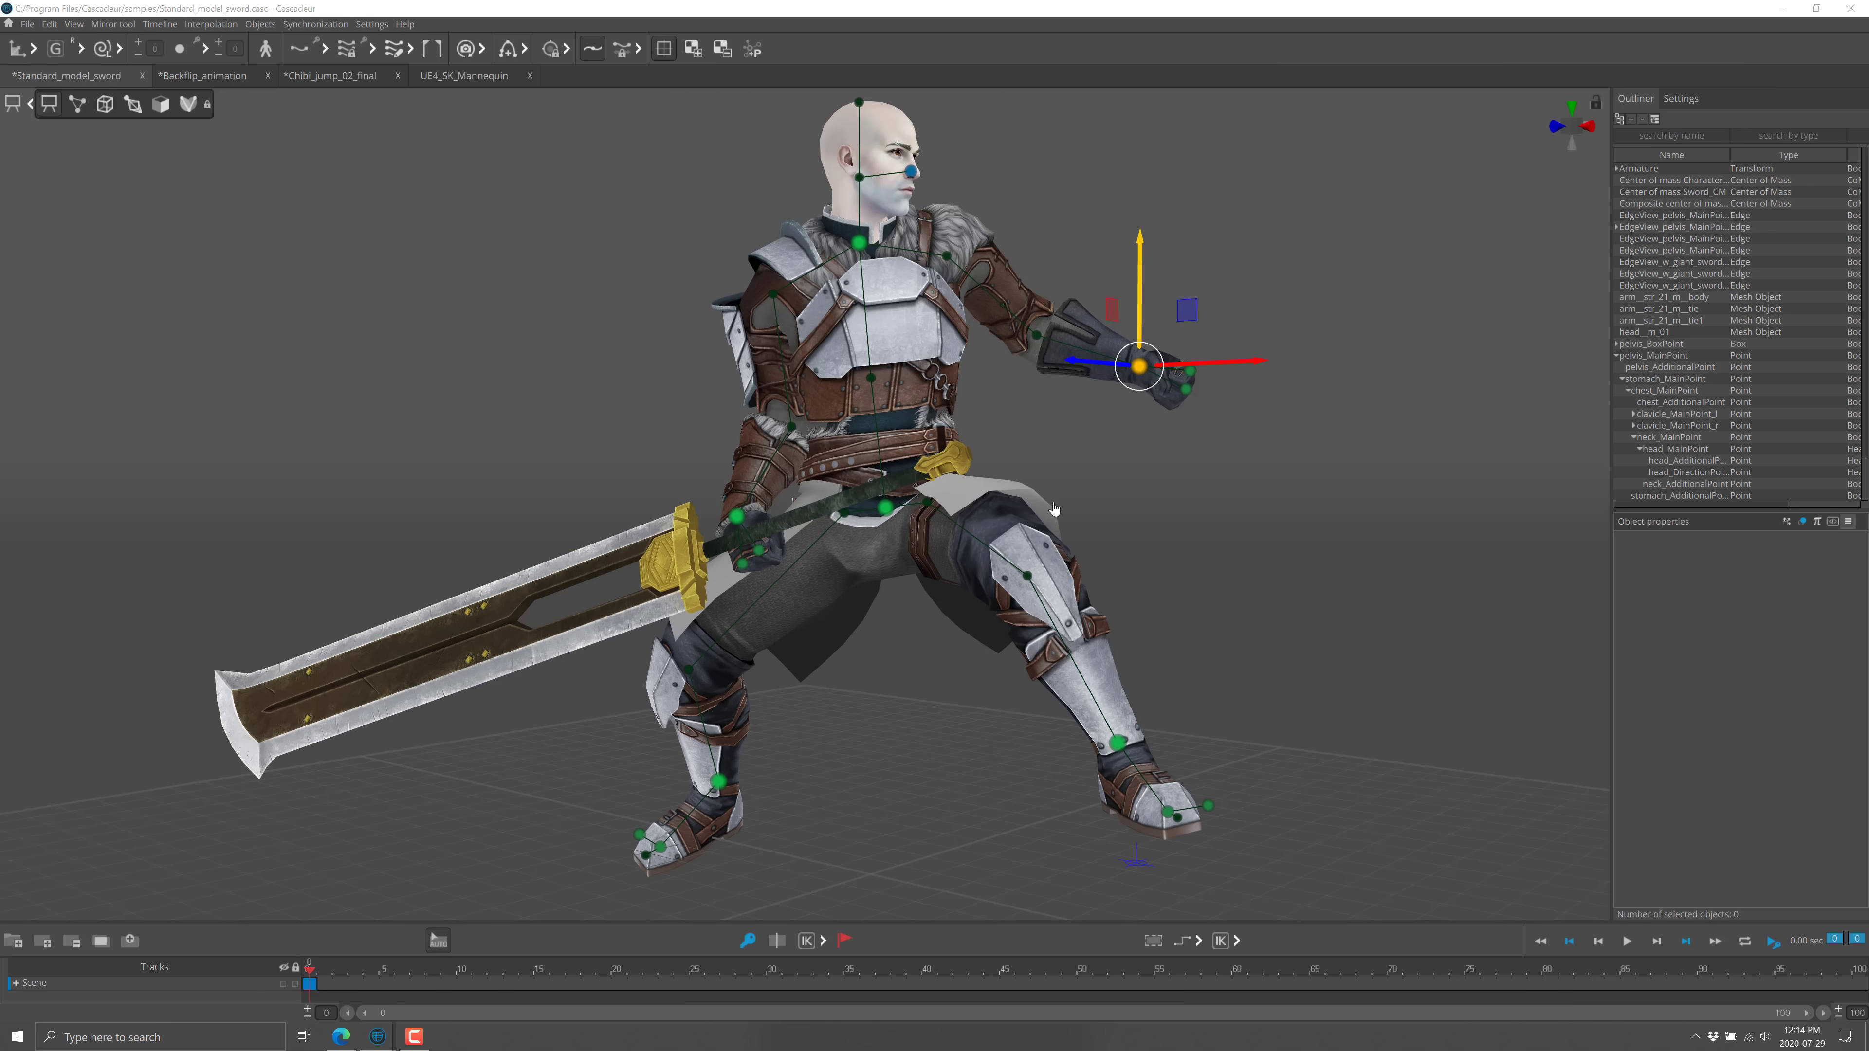
left_click(1648, 332)
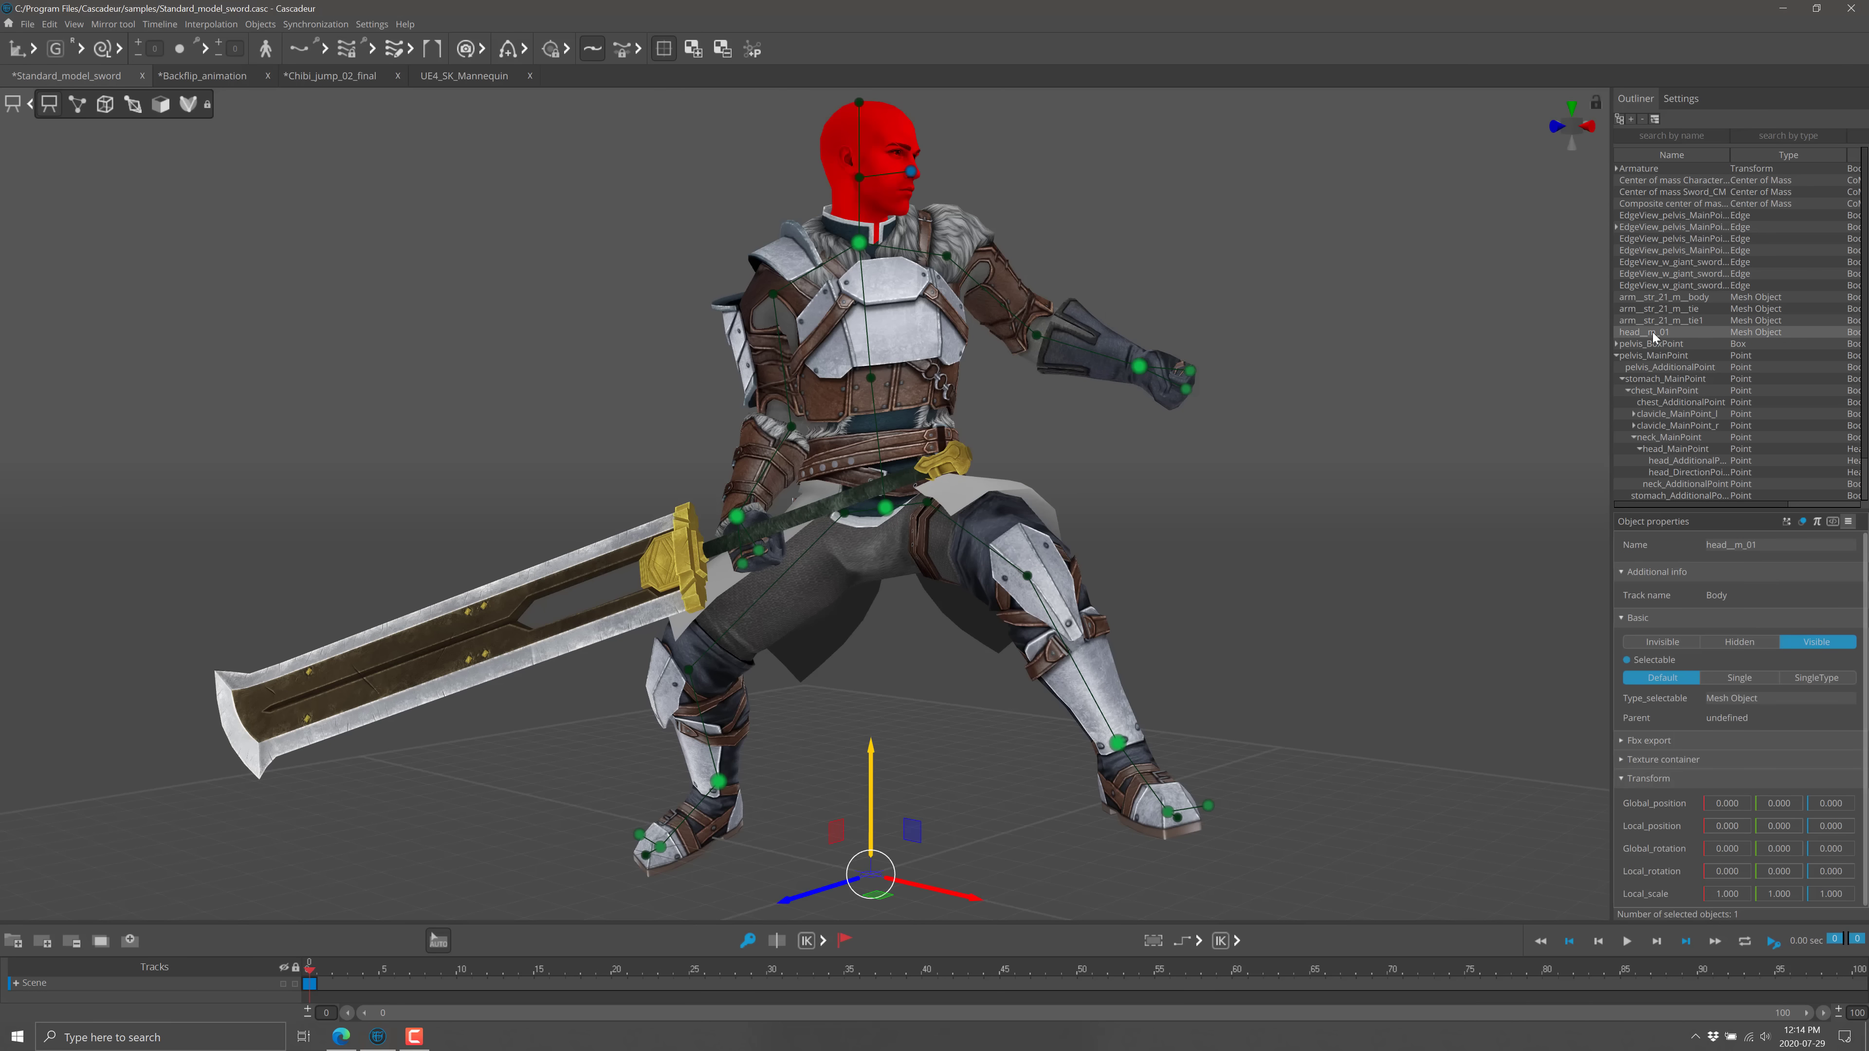
left_click(683, 50)
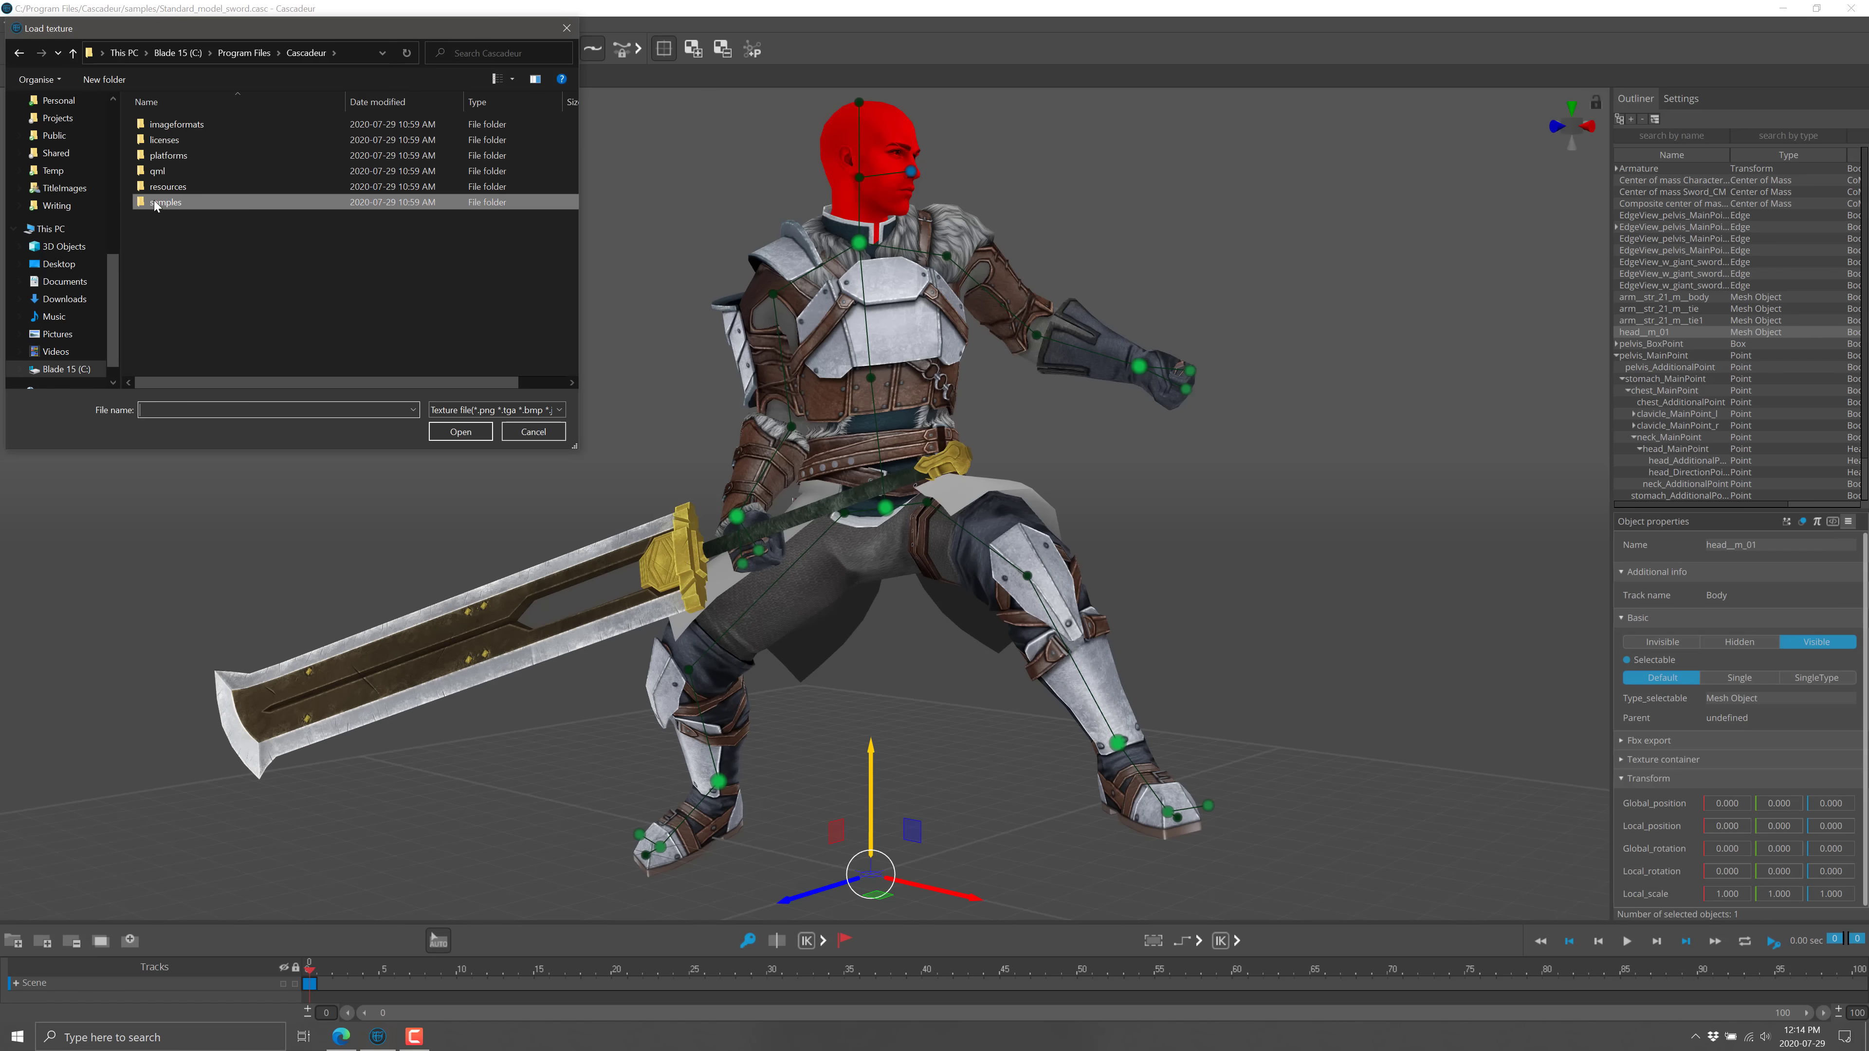
double_click(156, 203)
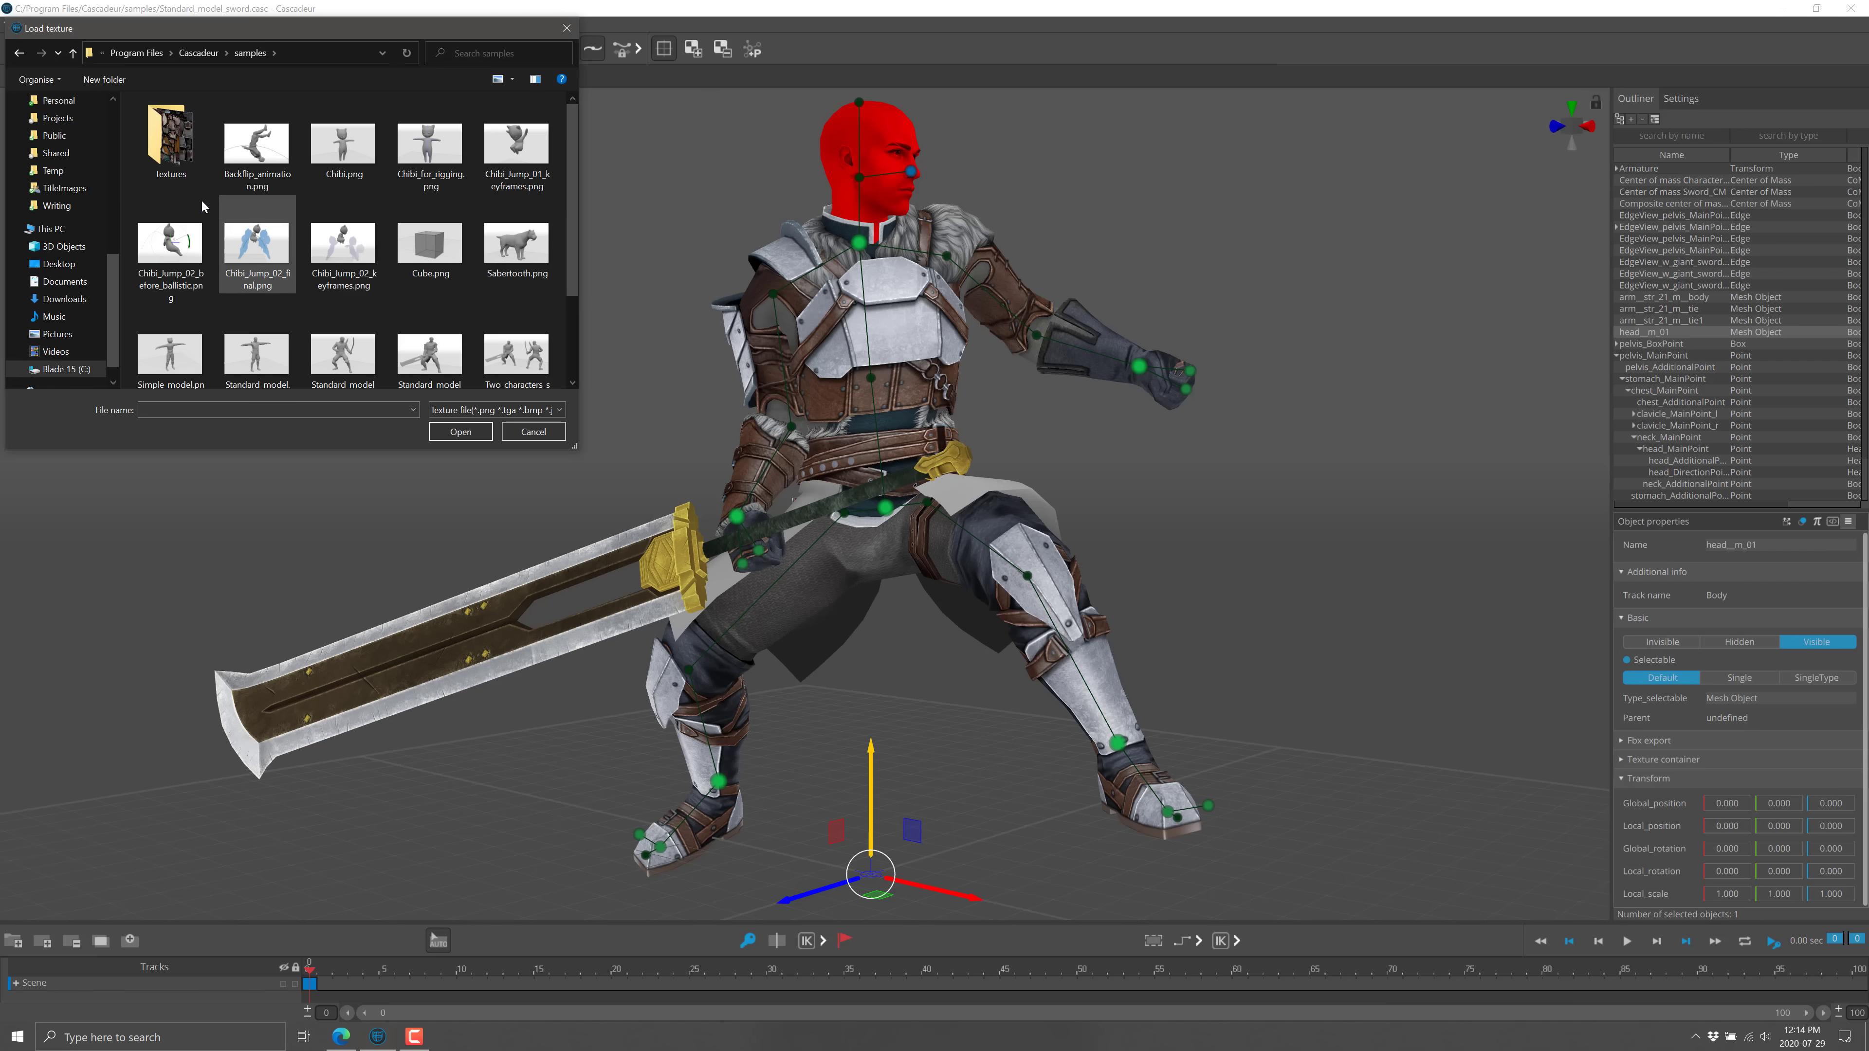
double_click(180, 147)
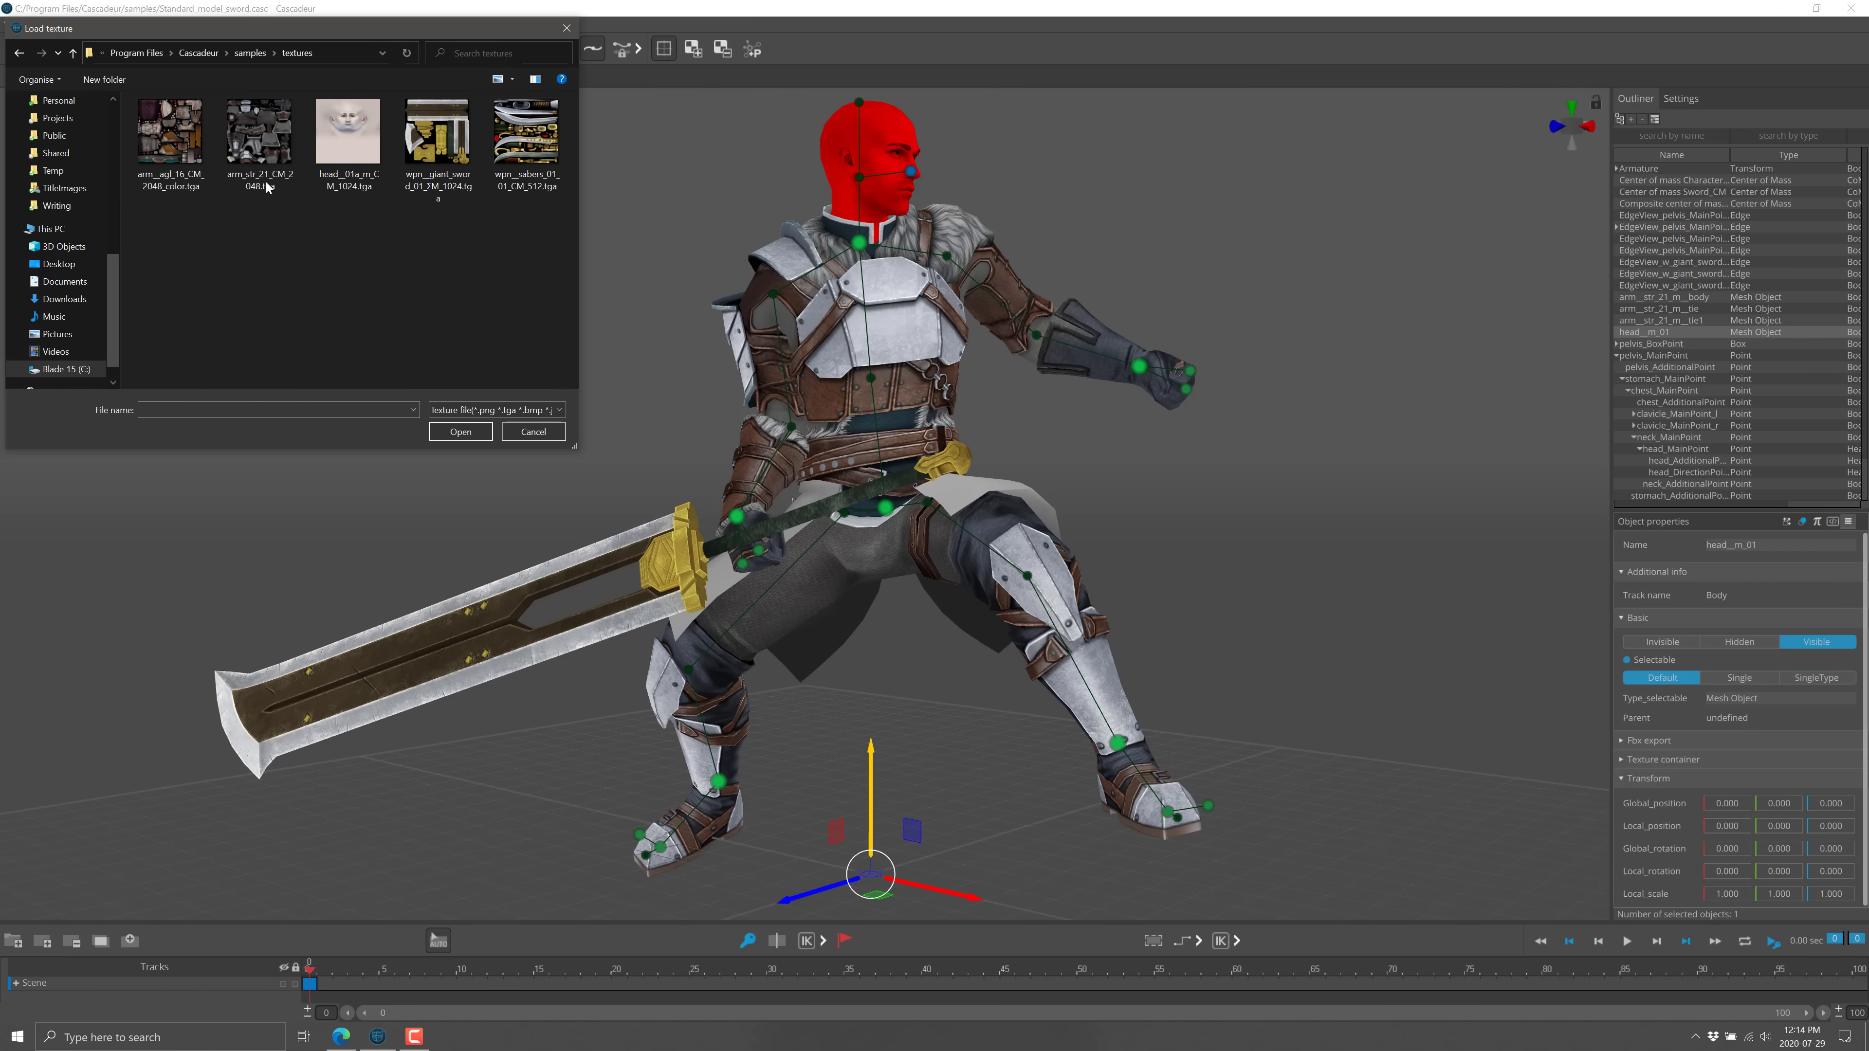
left_click(533, 432)
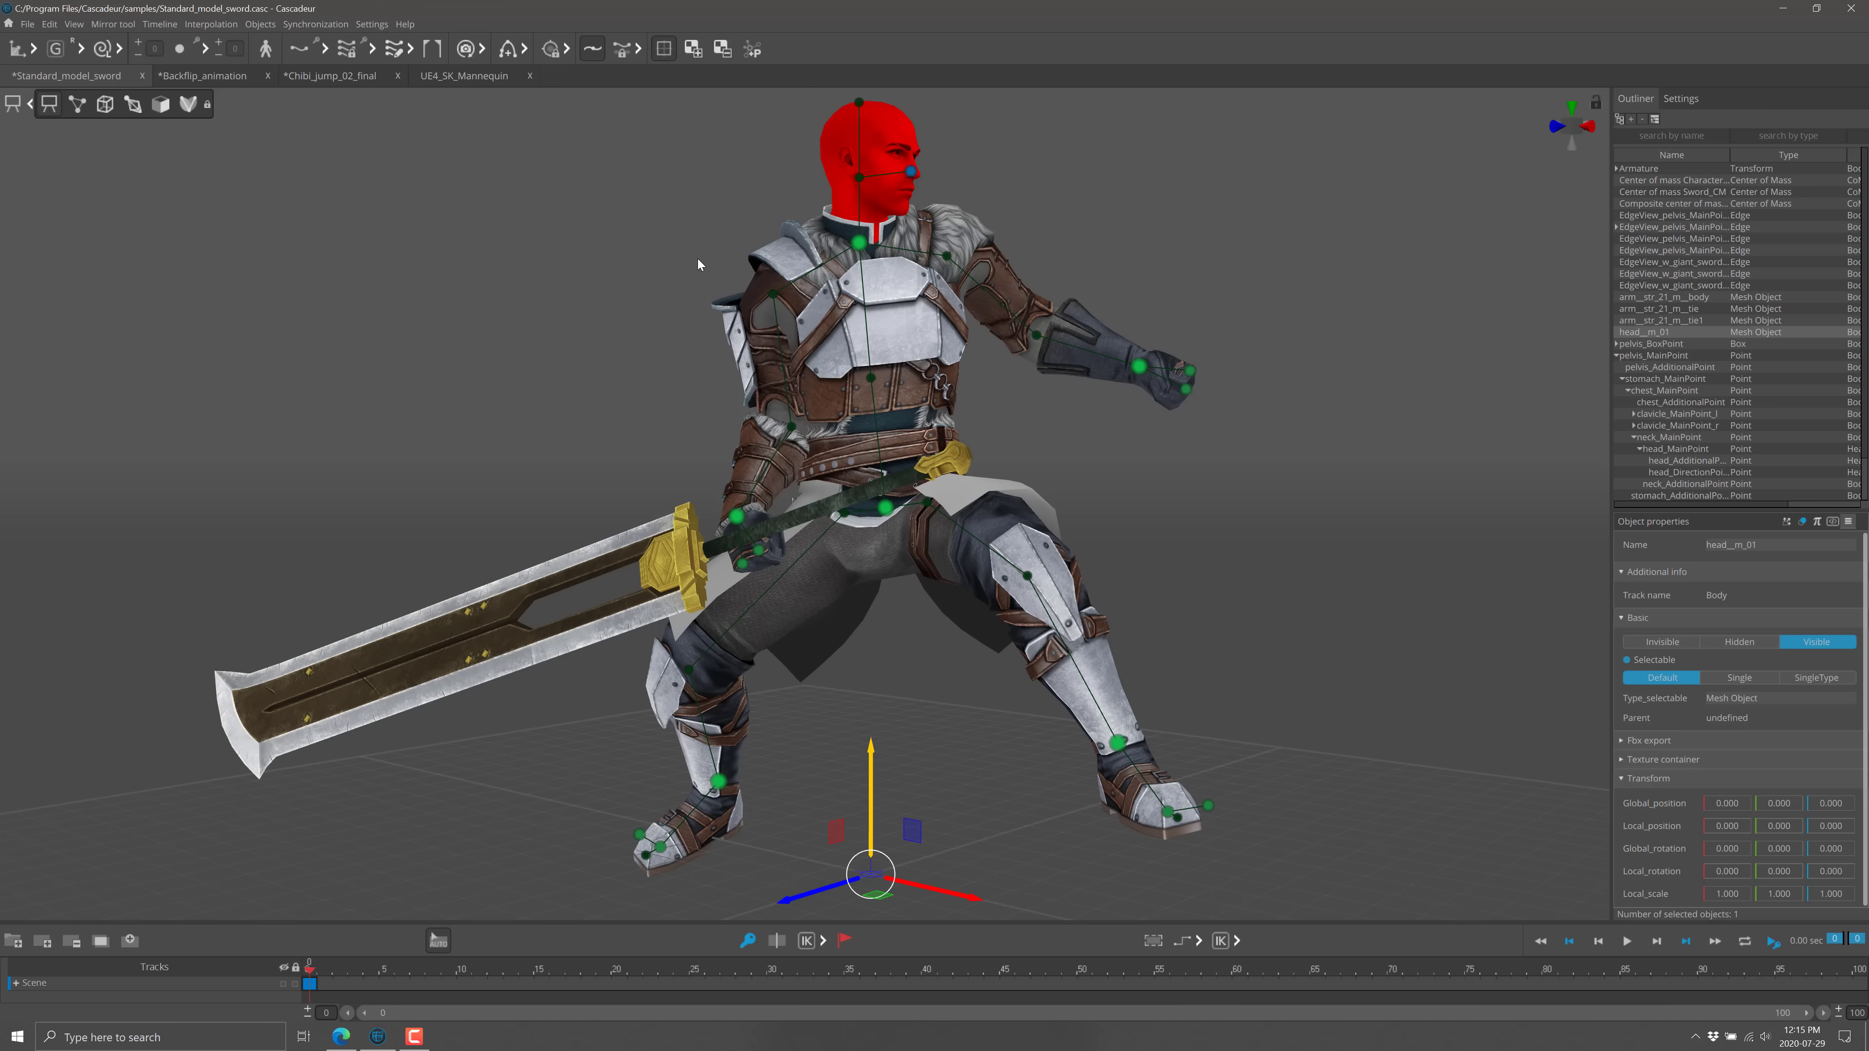
In the browser, pause Cascadeur Tutorial 1: Camera and scroll through the Basic Tutorials playlist.
key("alt+Tab")
scroll(776, 129, "down", 3)
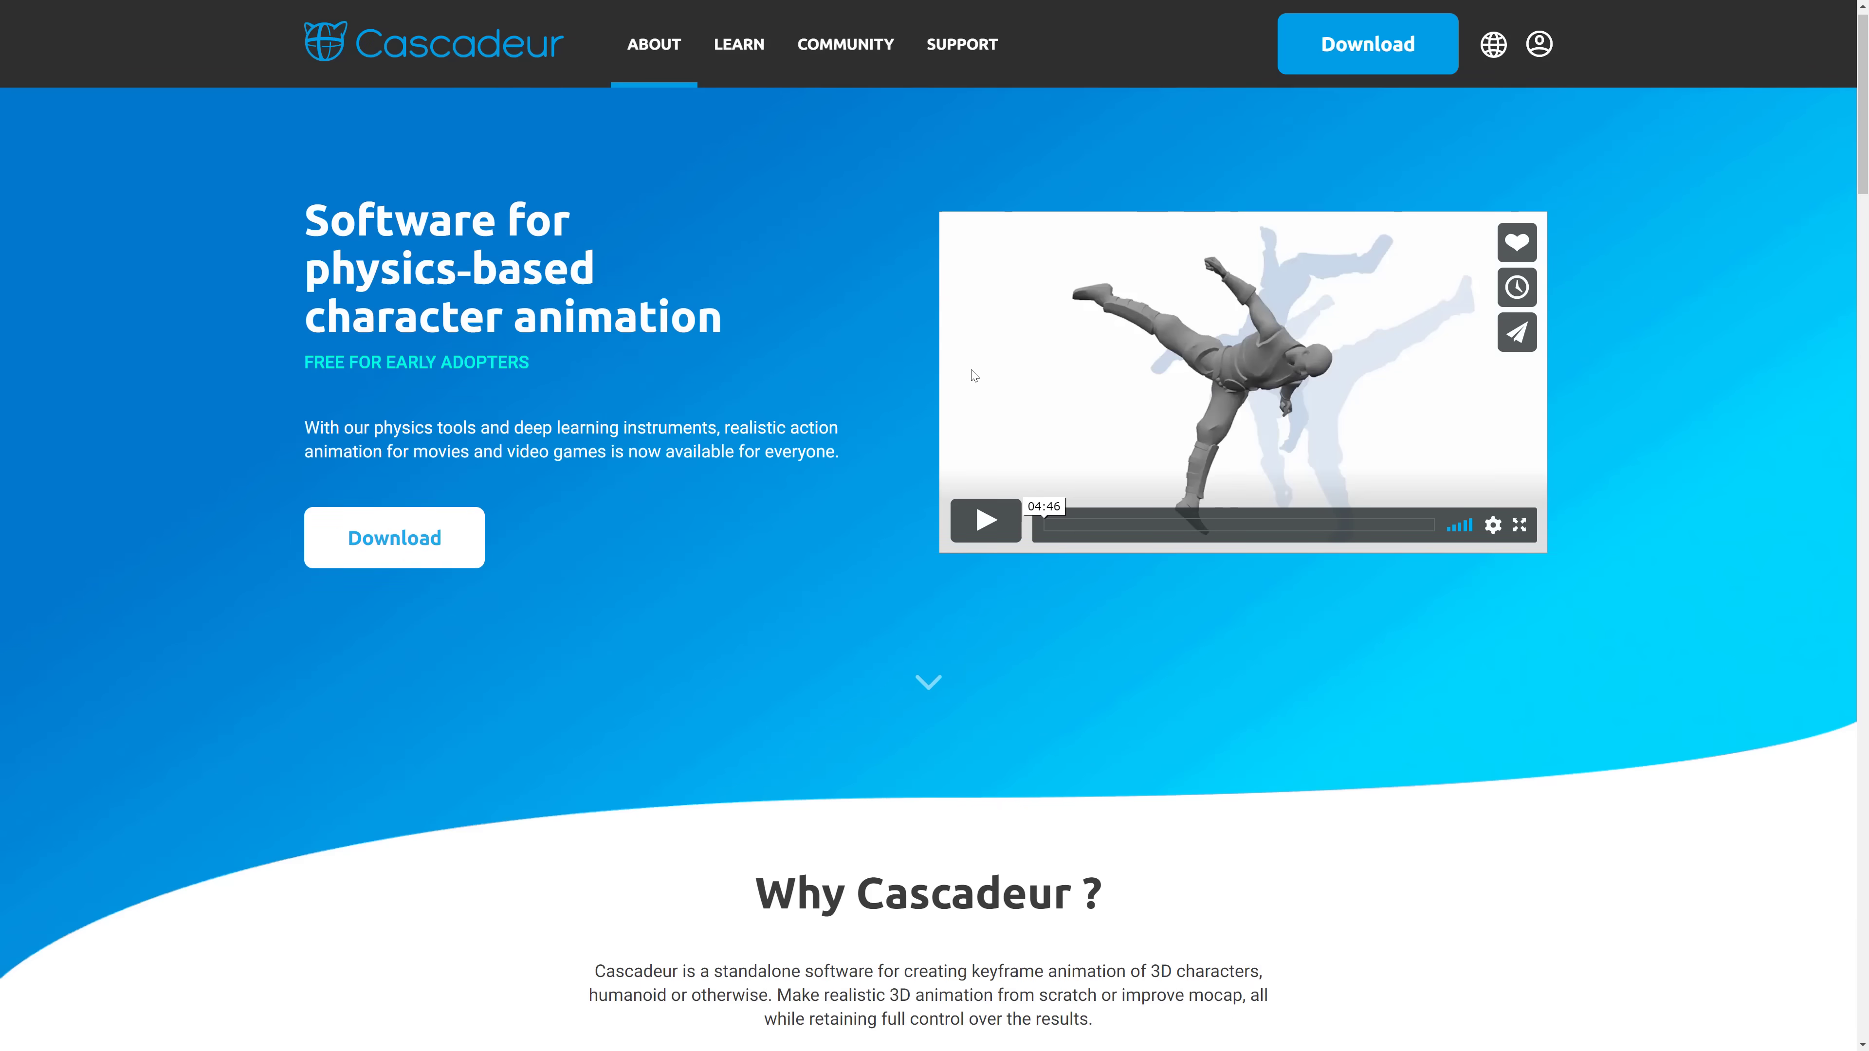
mouse_move(739, 44)
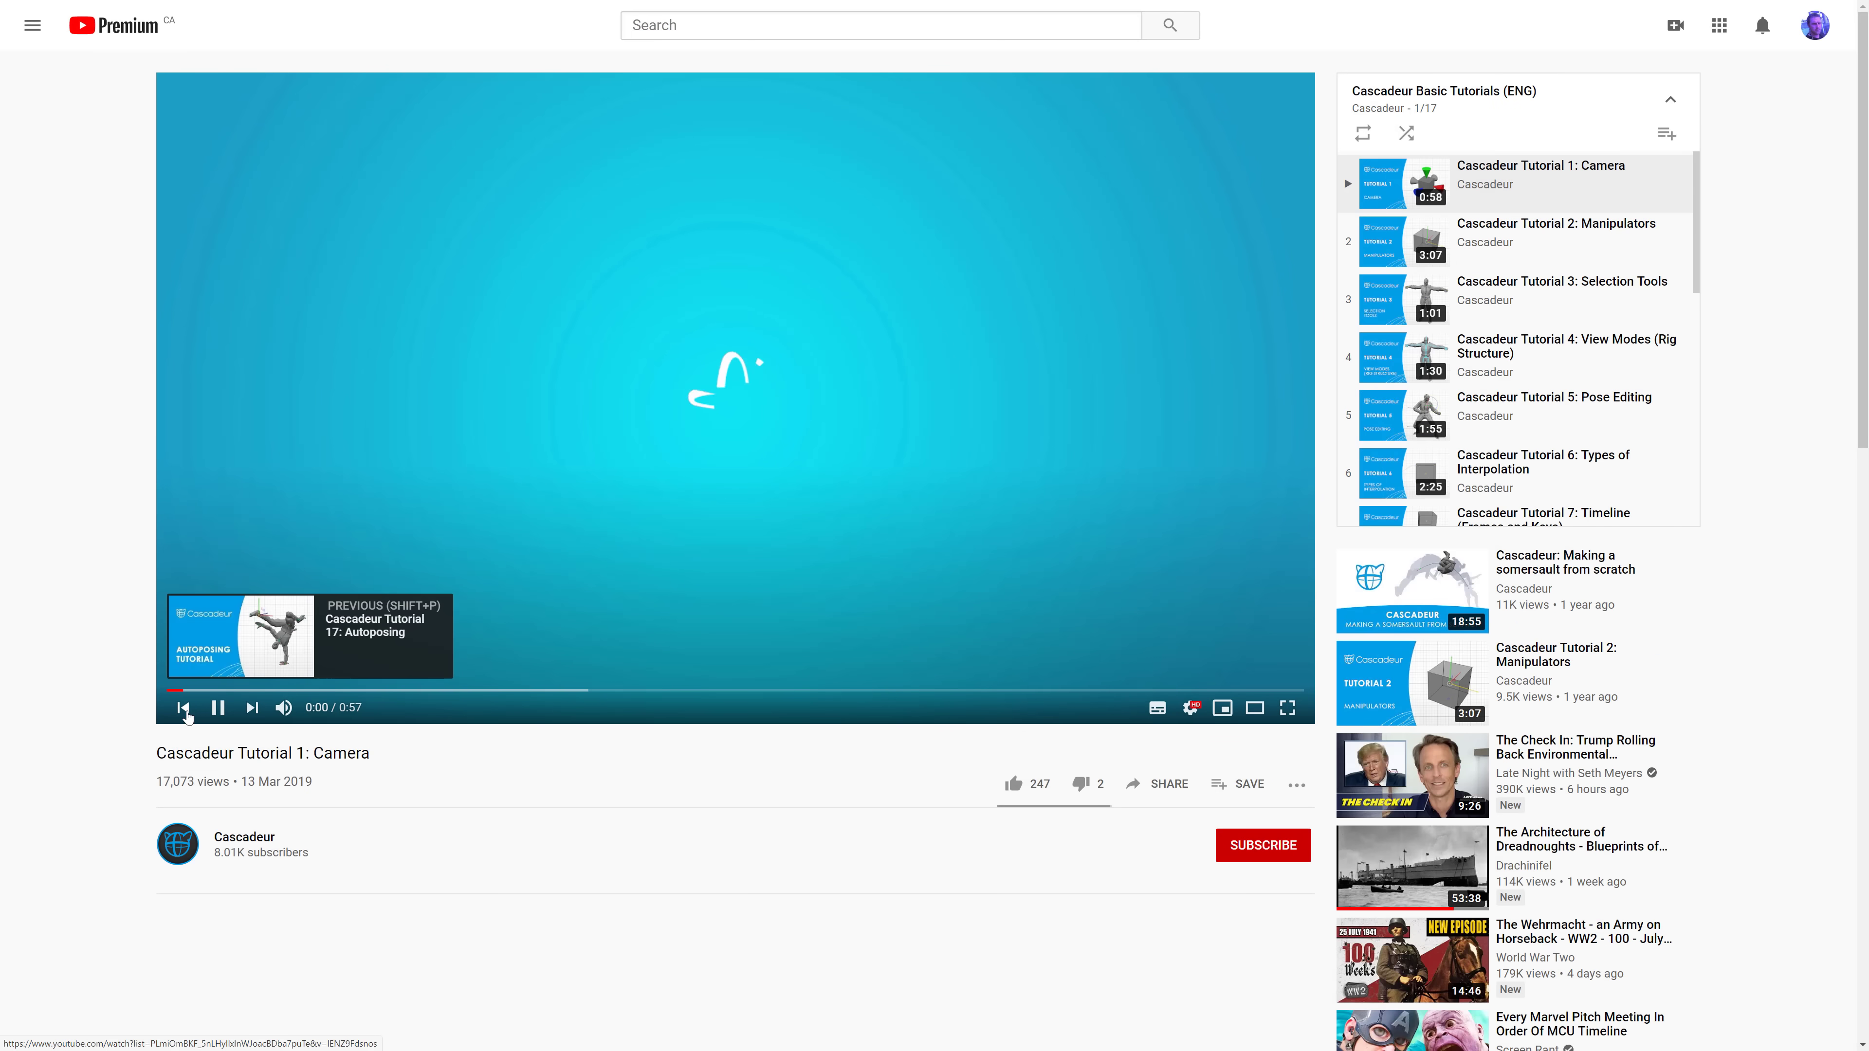
left_click(217, 708)
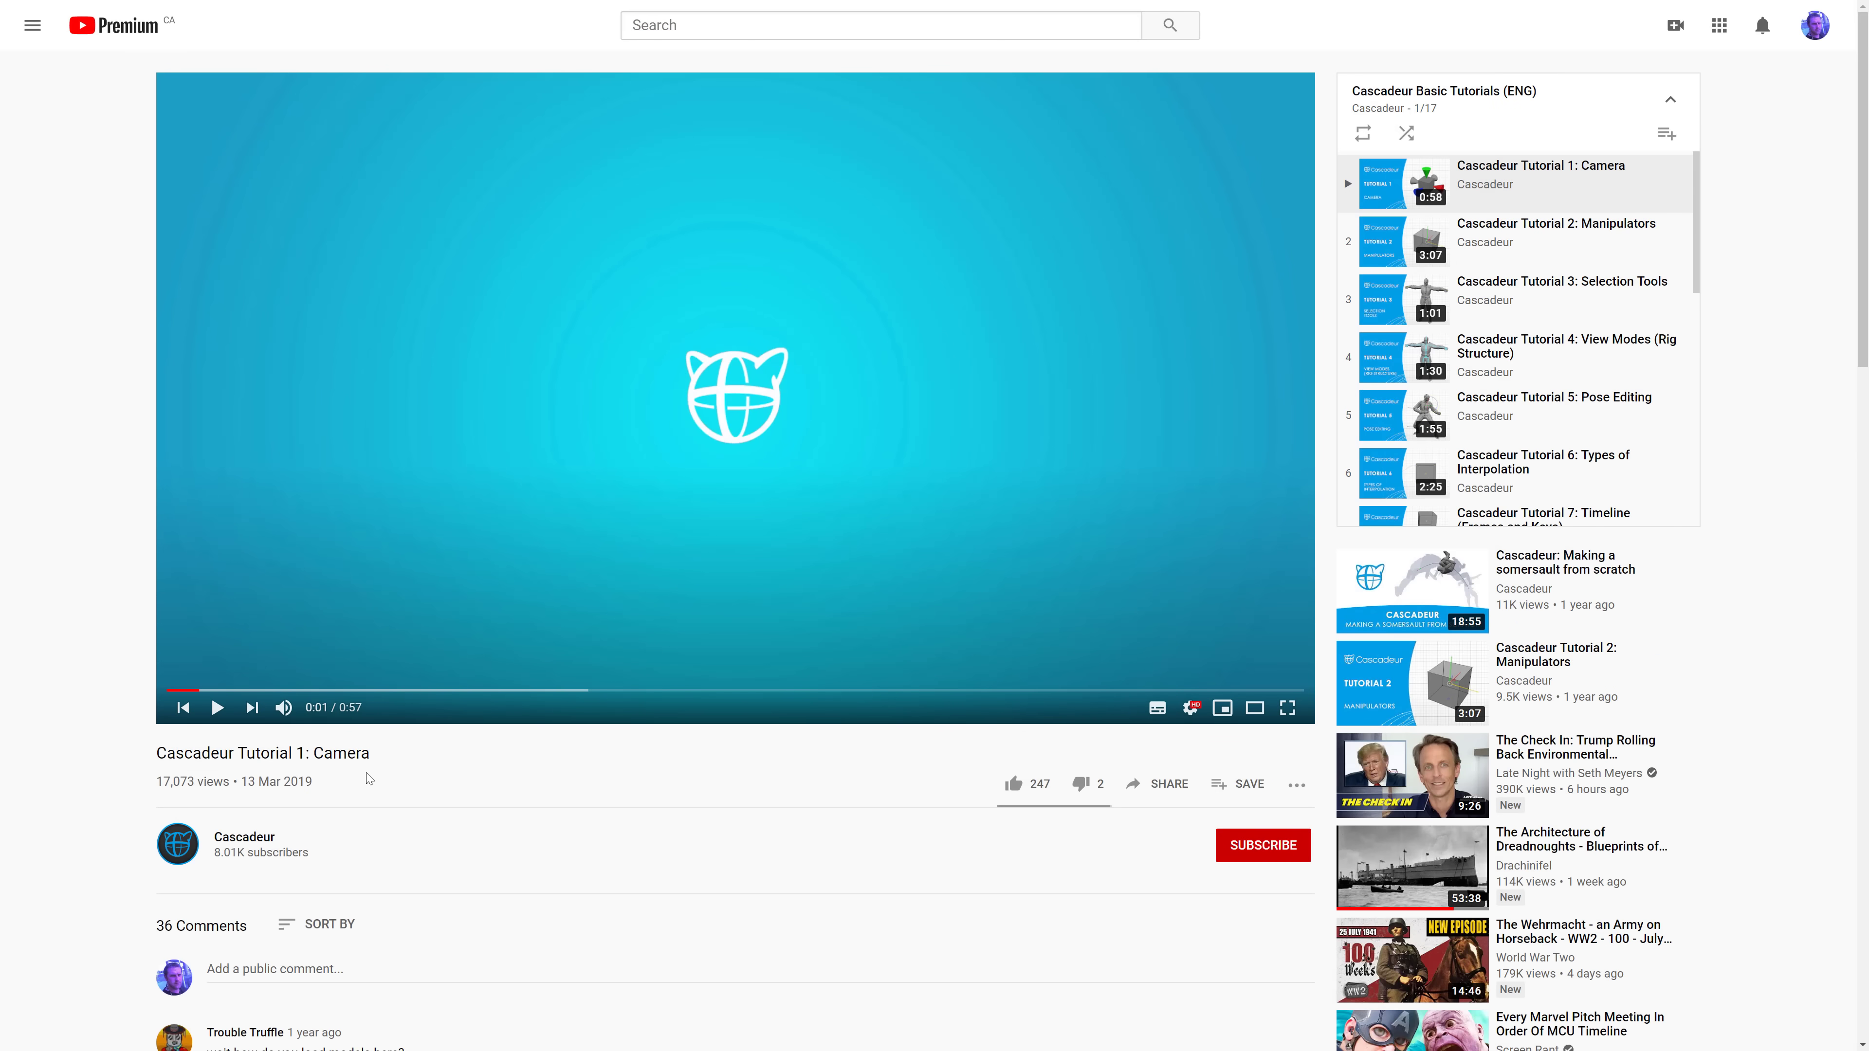
scroll(369, 778, "down", 1)
scroll(368, 778, "down", 2)
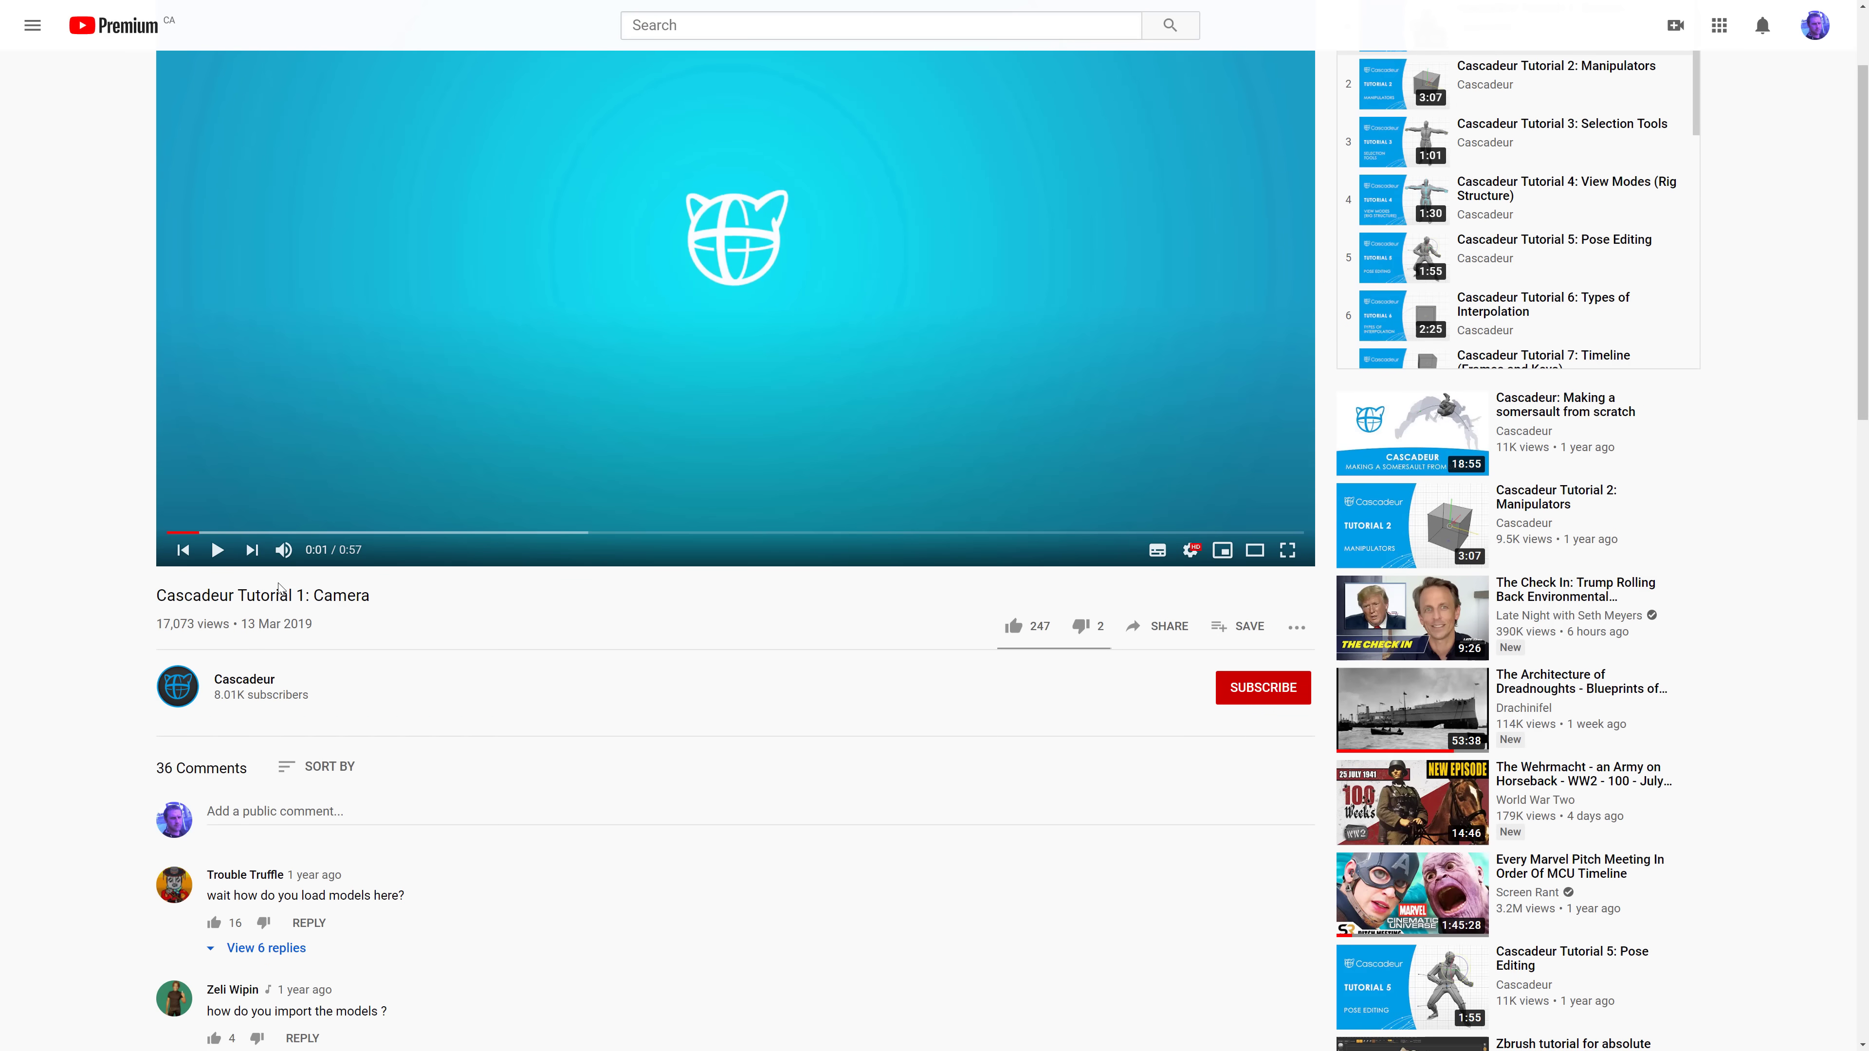
scroll(328, 606, "up", 3)
scroll(1580, 286, "down", 3)
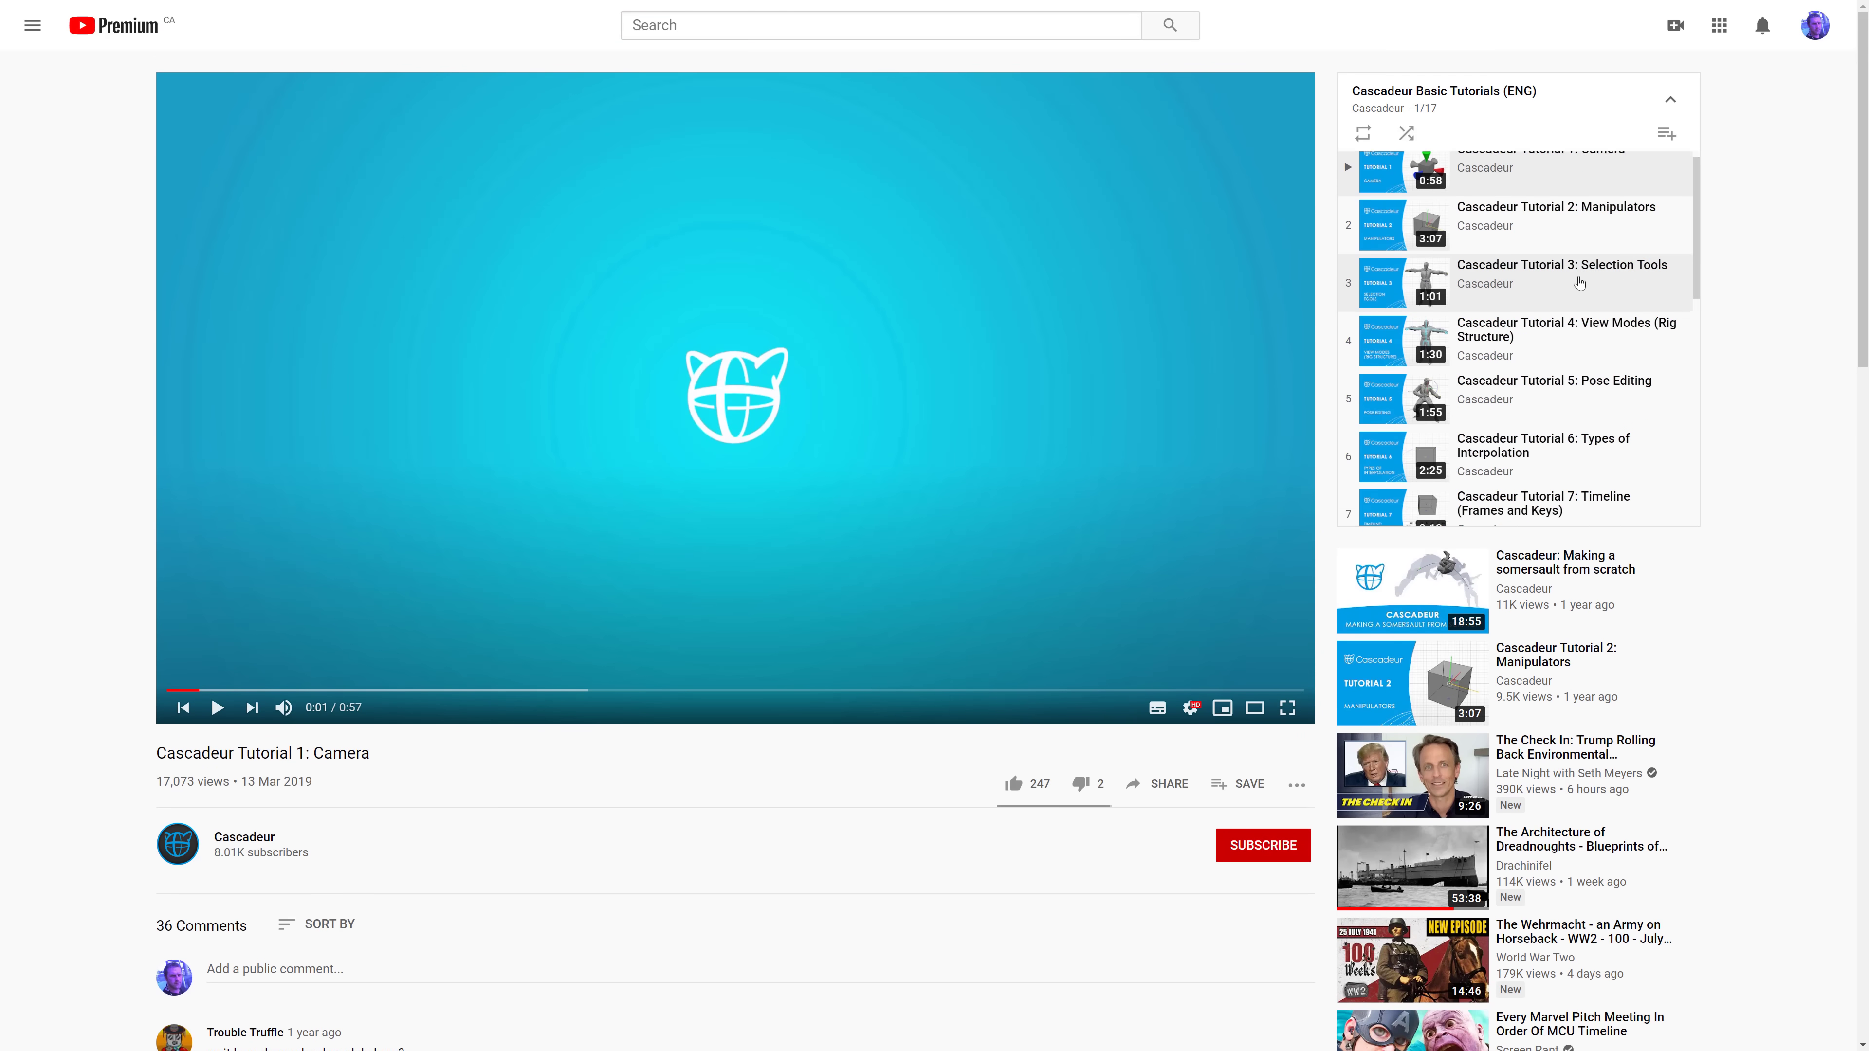
scroll(1580, 286, "down", 5)
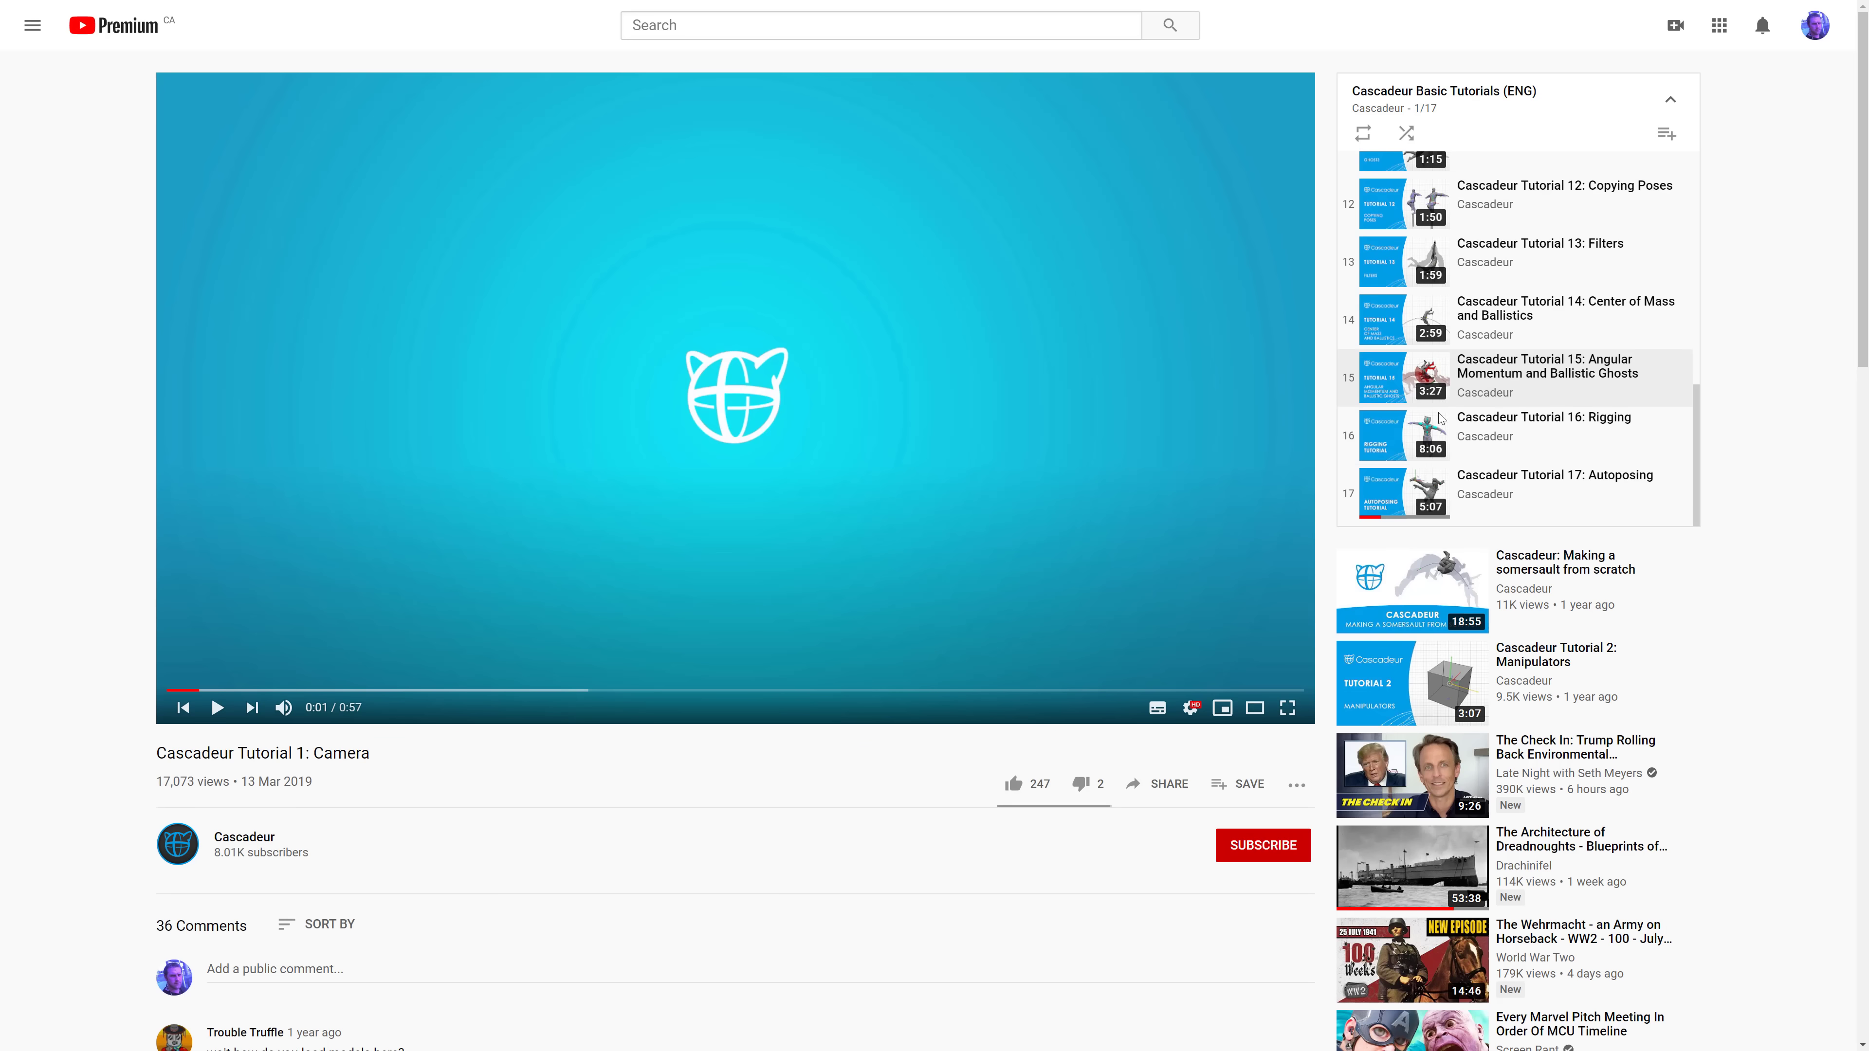
scroll(1469, 420, "up", 8)
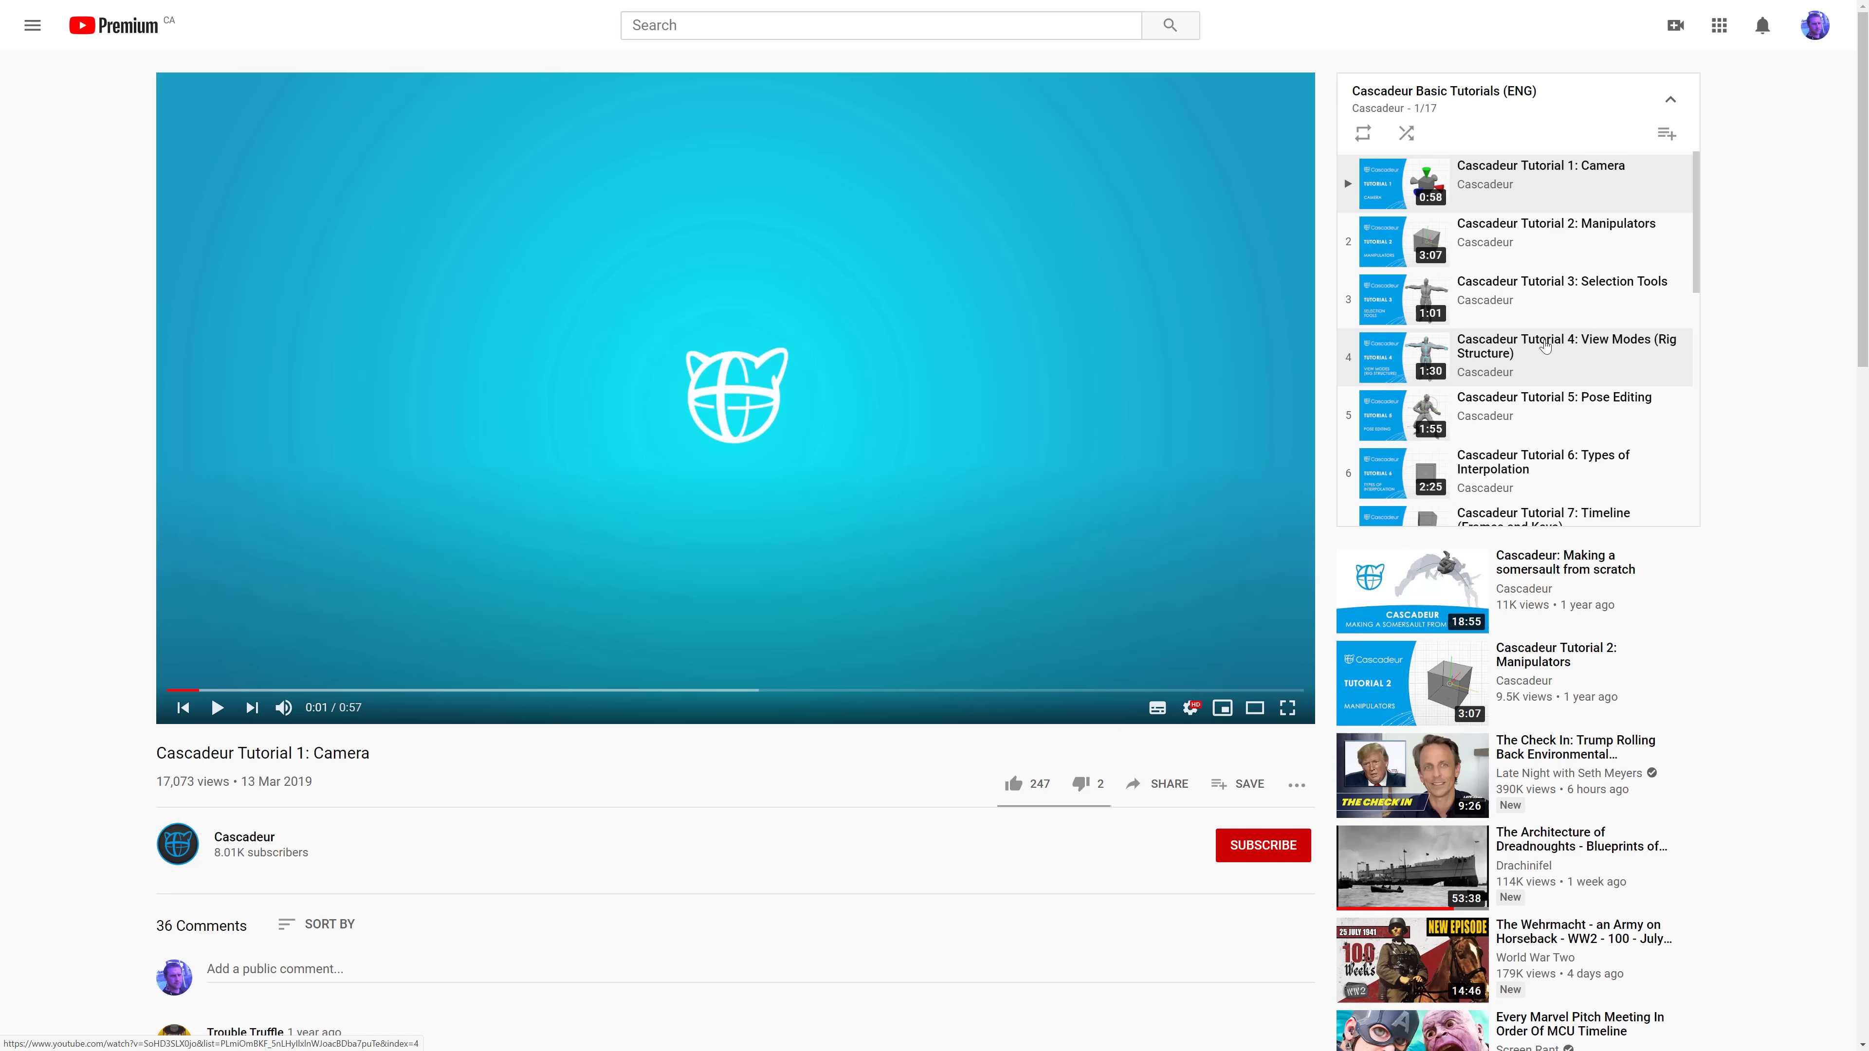
Back in Cascadeur, cycle the viewport display mode until the grey mesh with its rig skeleton shows.
key("alt+Tab")
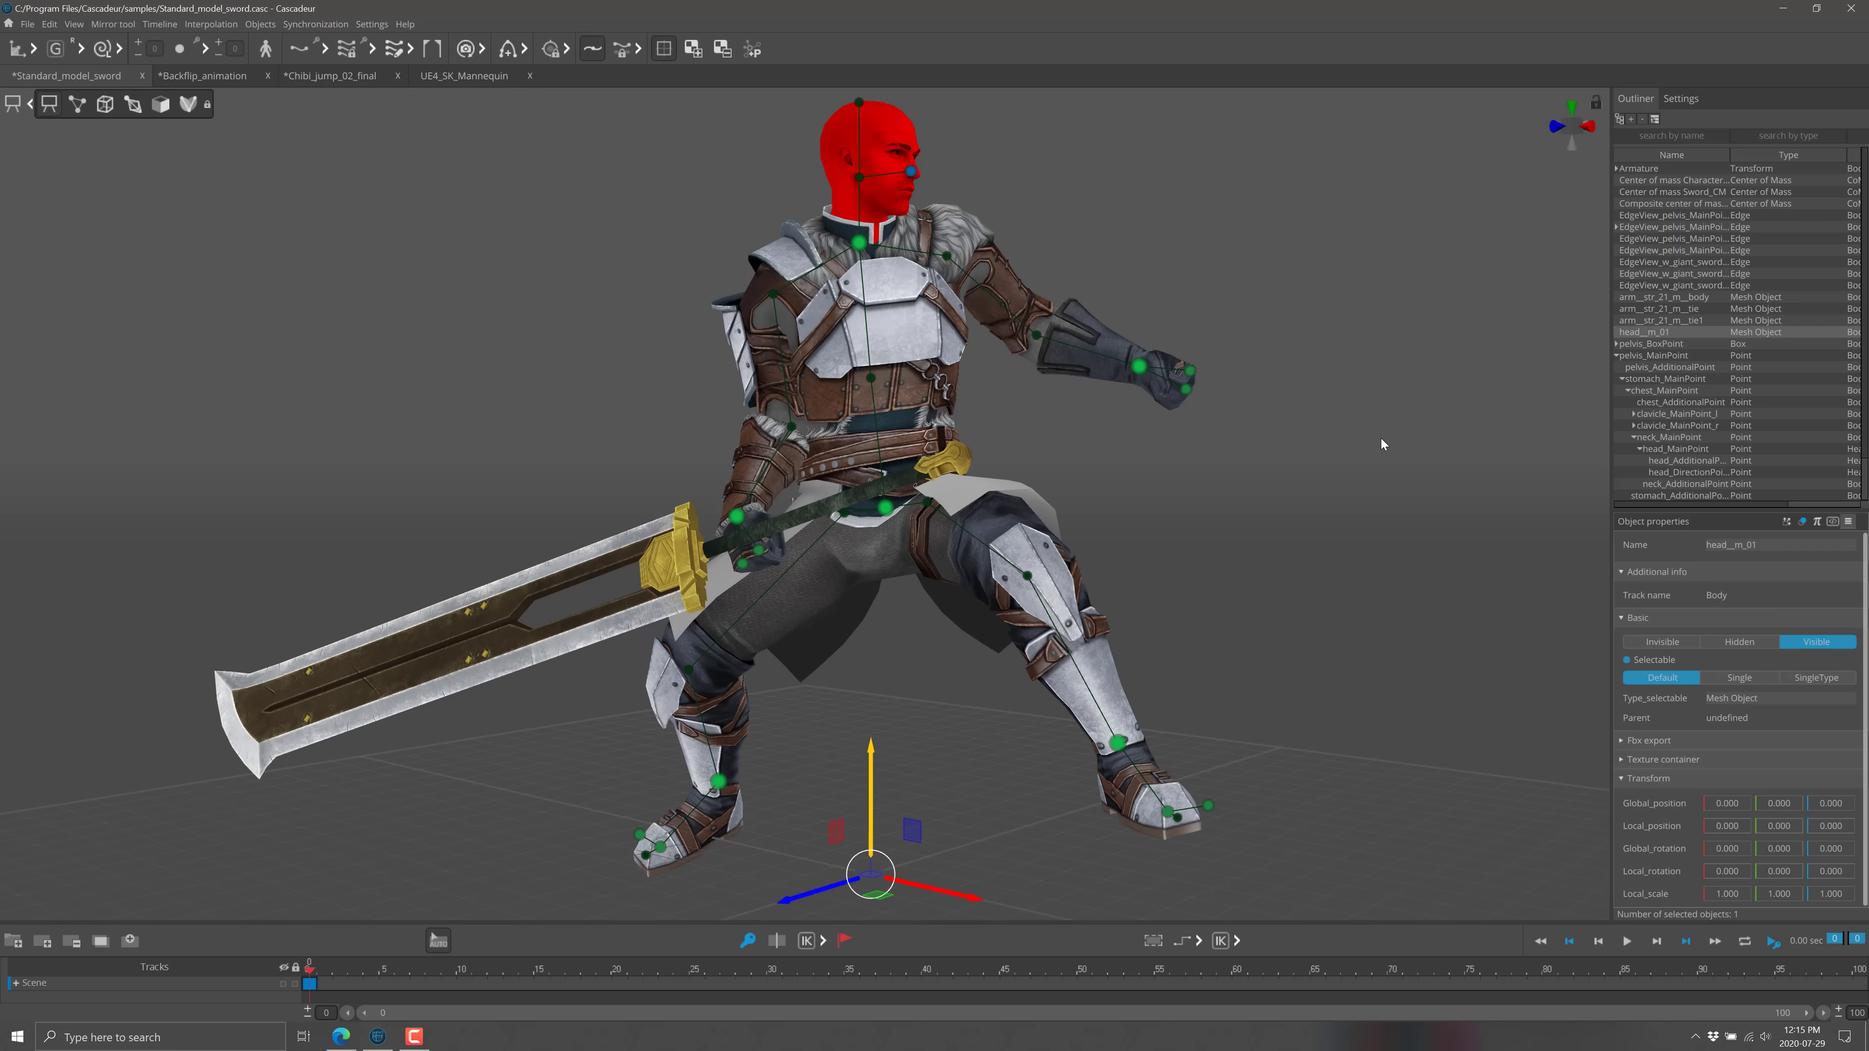
left_click(13, 105)
left_click(14, 105)
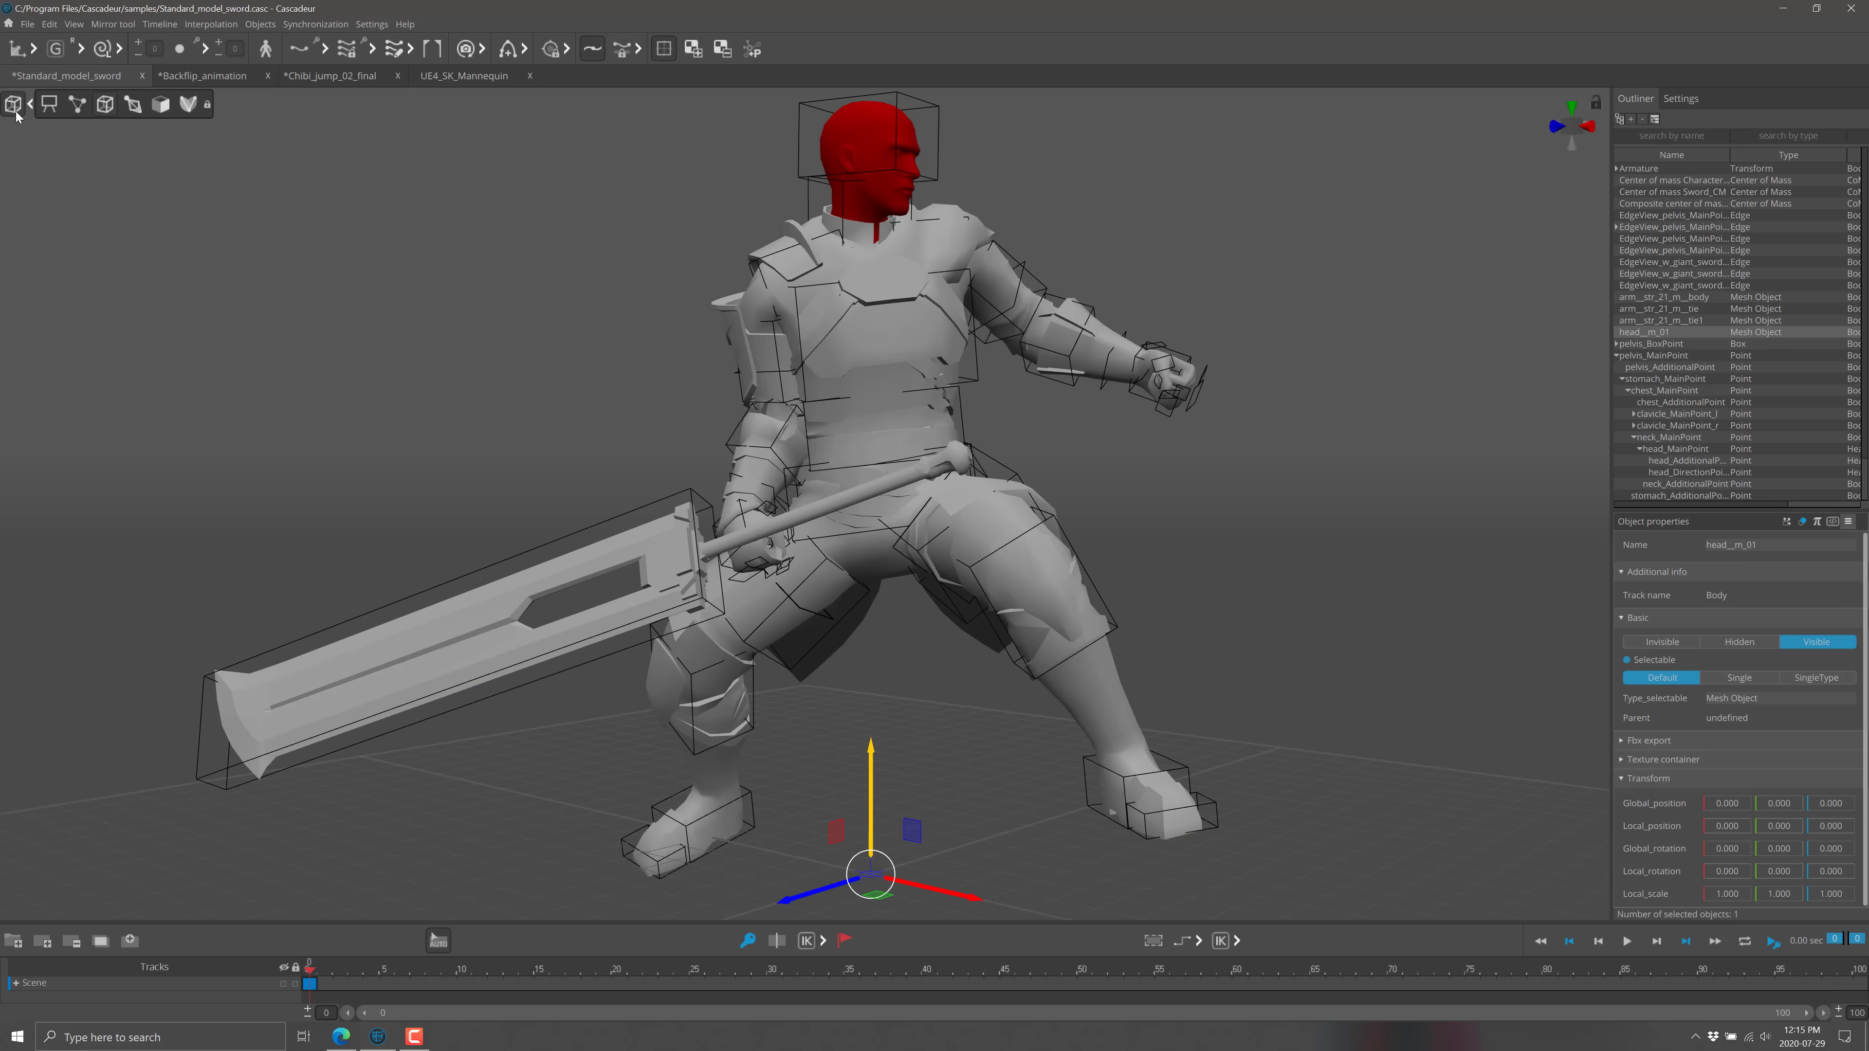
left_click(14, 105)
left_click(13, 104)
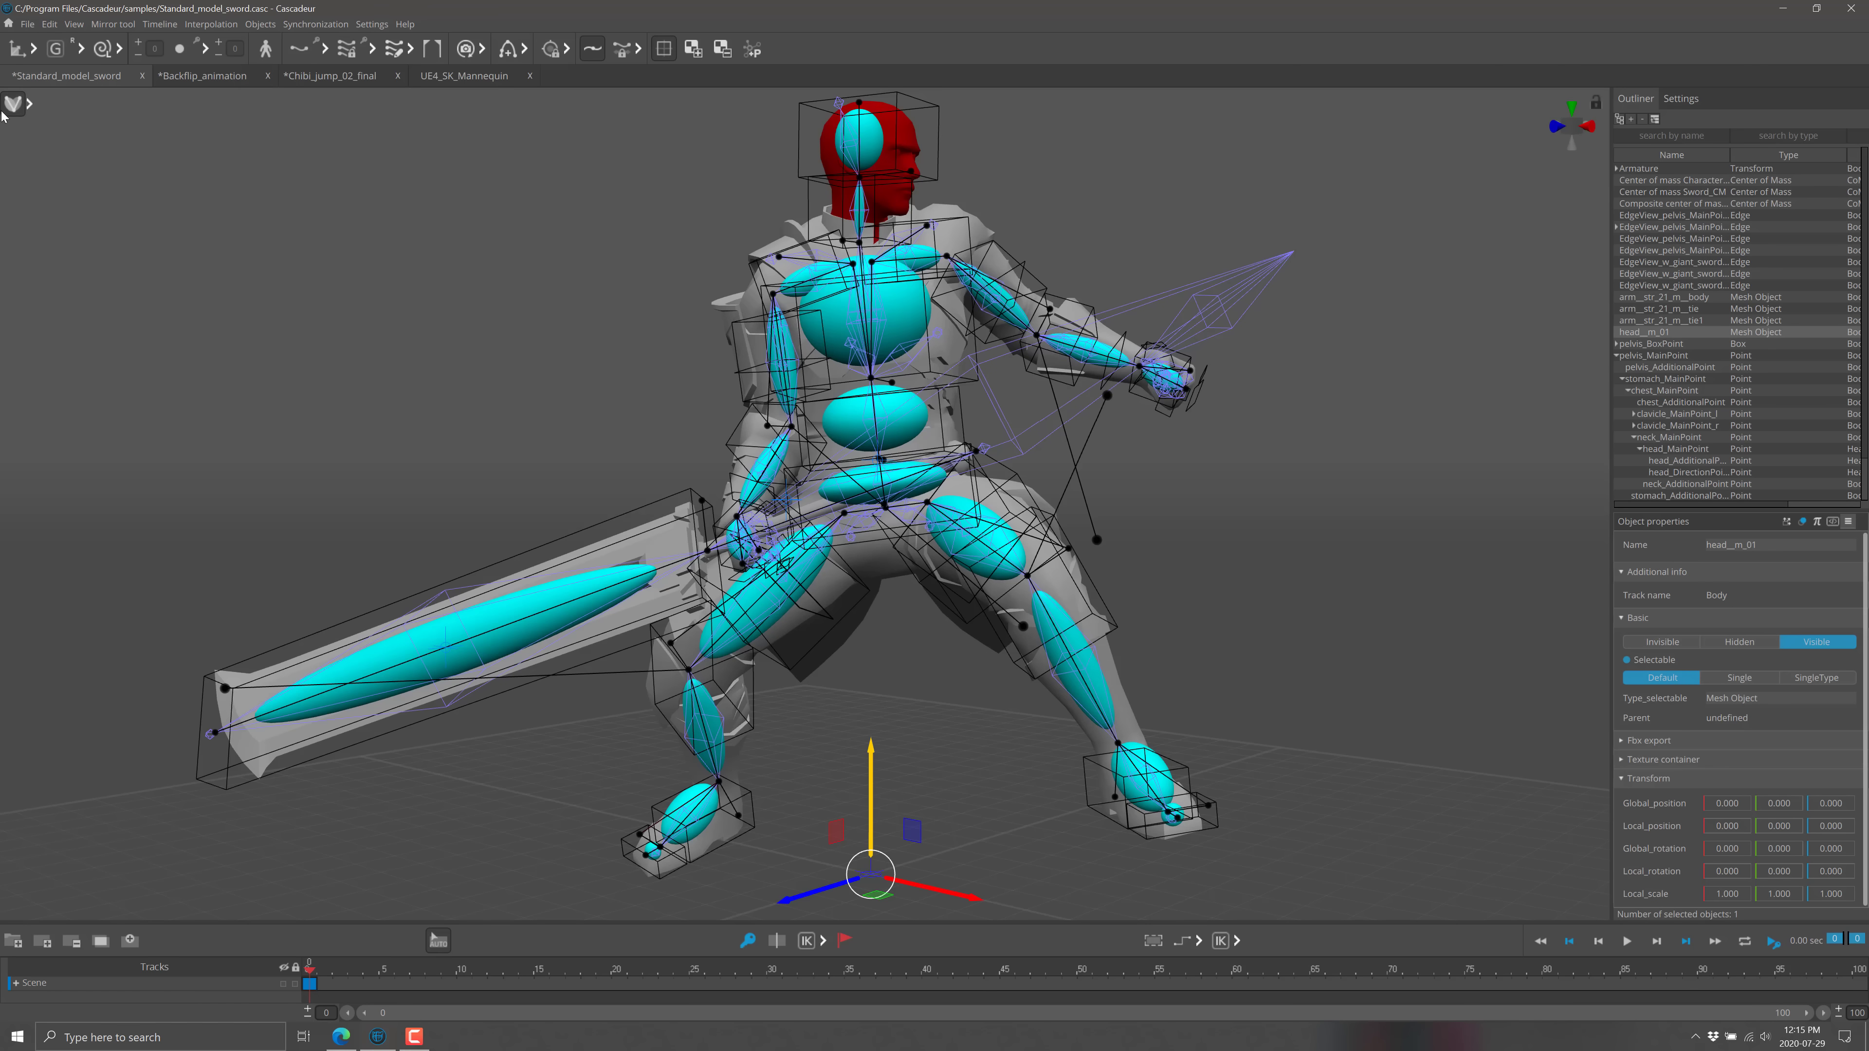
Expand the extra display-mode and toolbar flyouts, then deselect the head mesh.
left_click(30, 104)
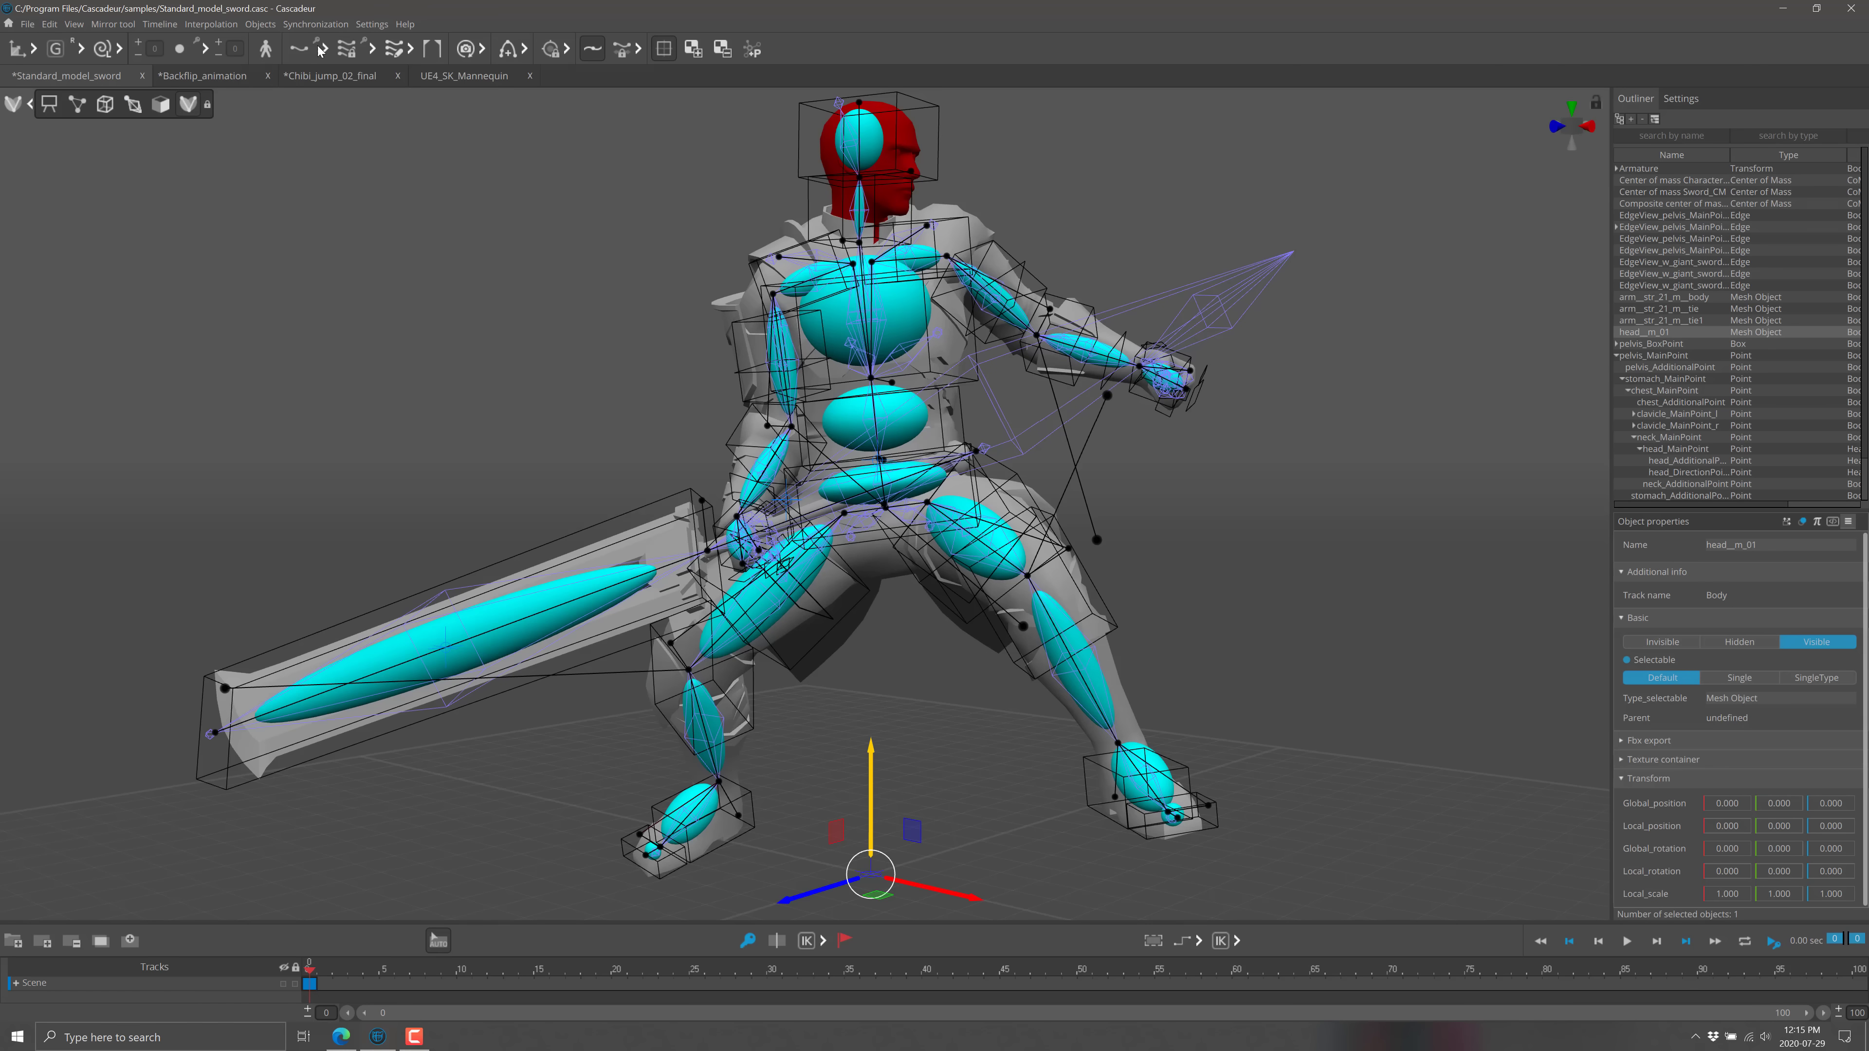
left_click(374, 52)
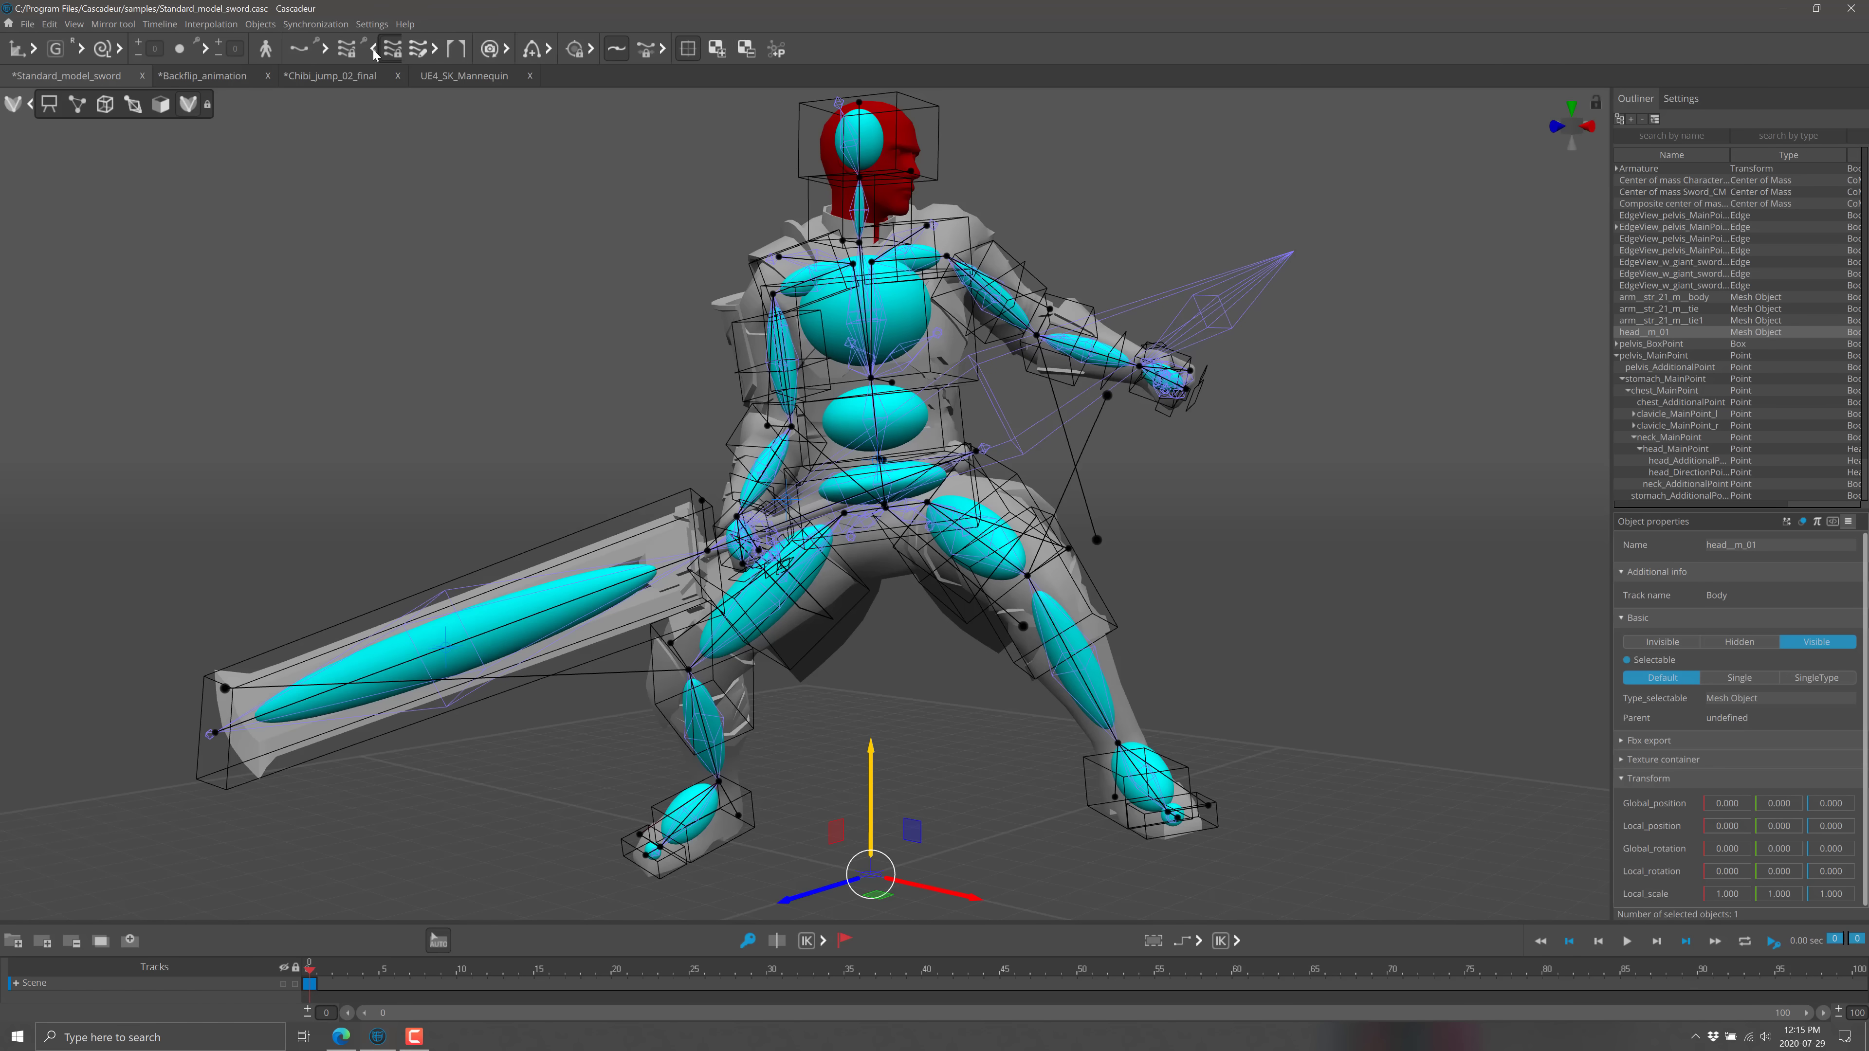
left_click(535, 240)
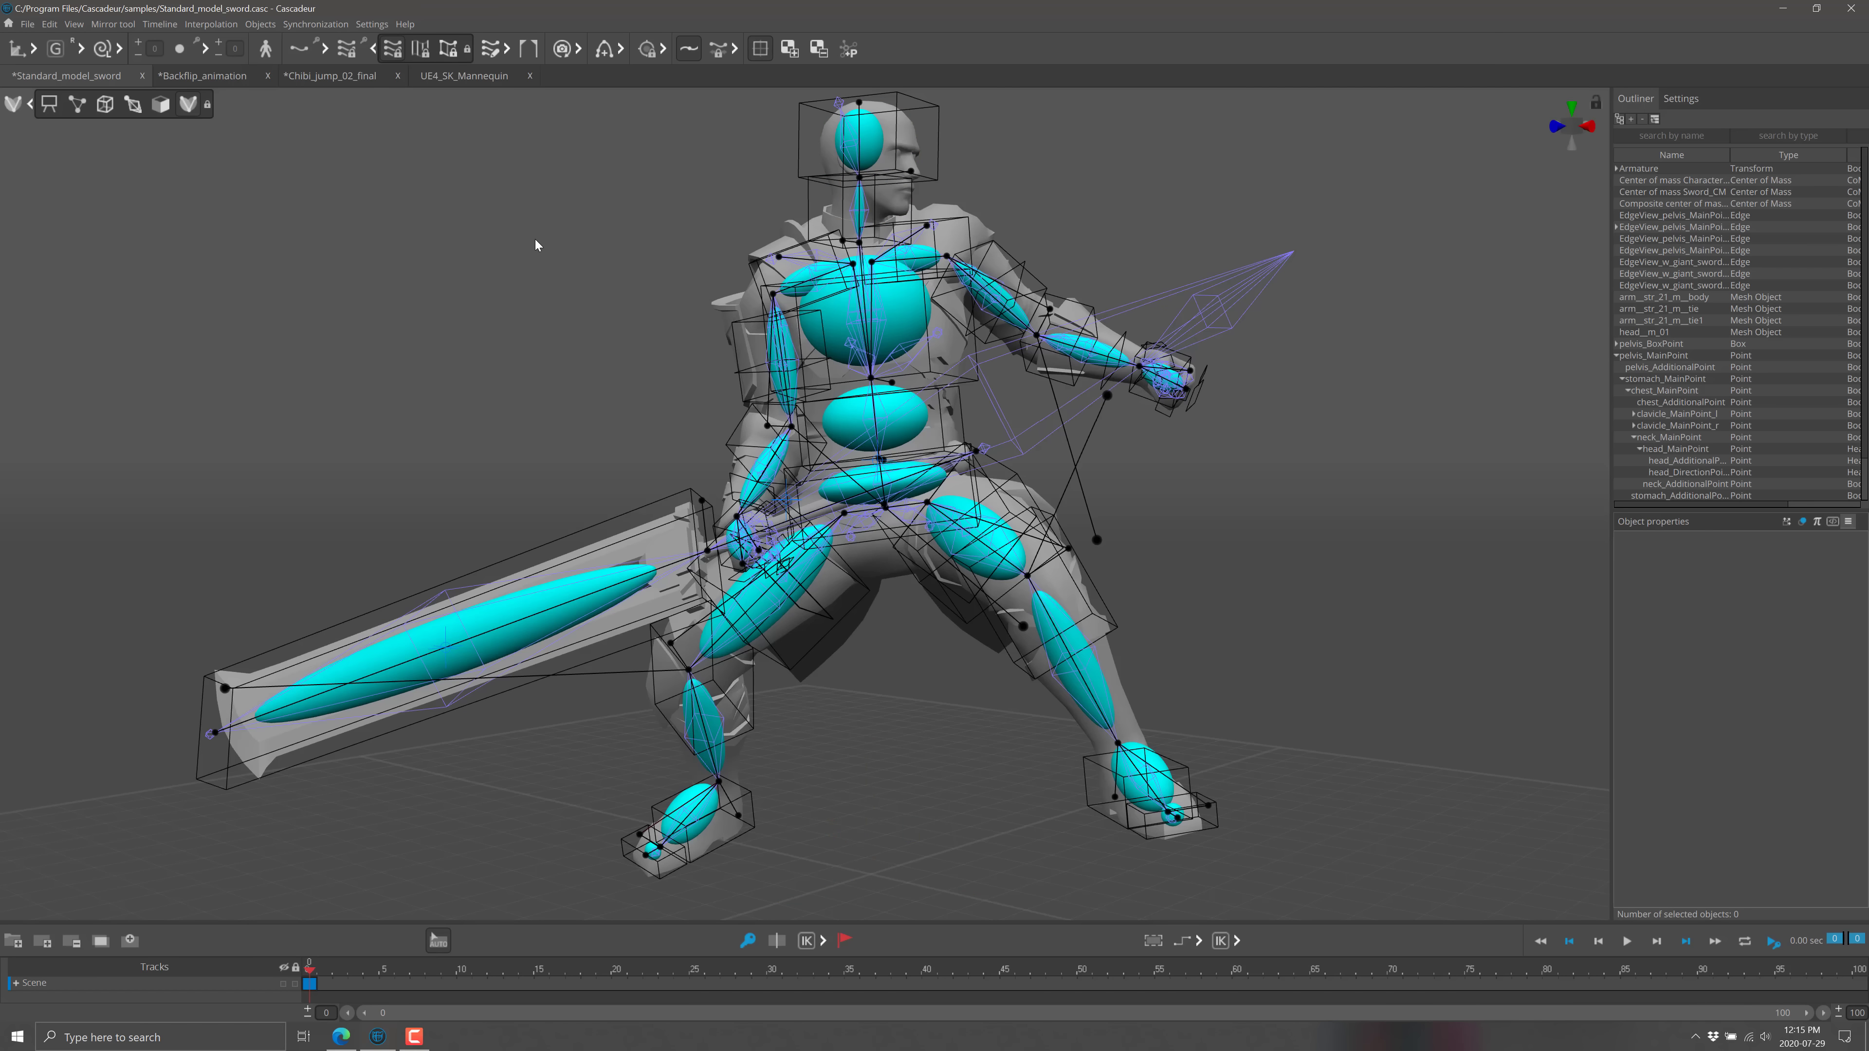